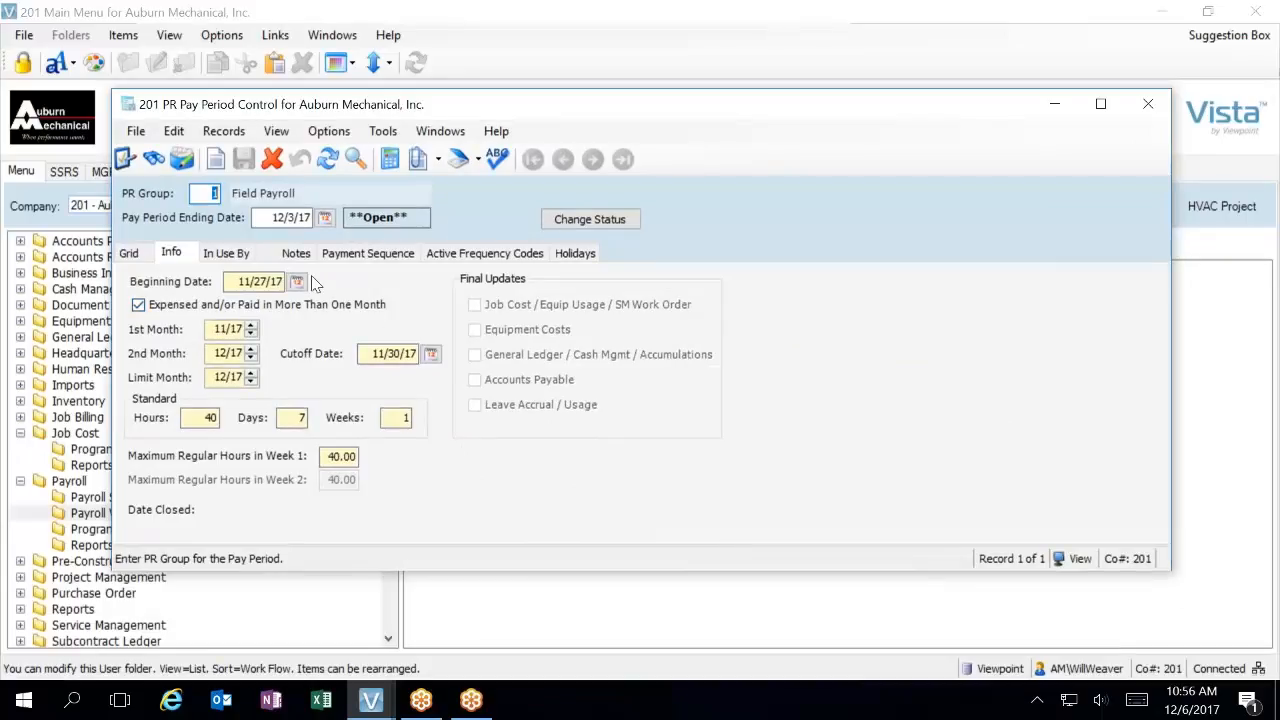
Open the pay period's attachments and try to view the first PR Job Cost List file, 00 AM.pdf
left_click(419, 160)
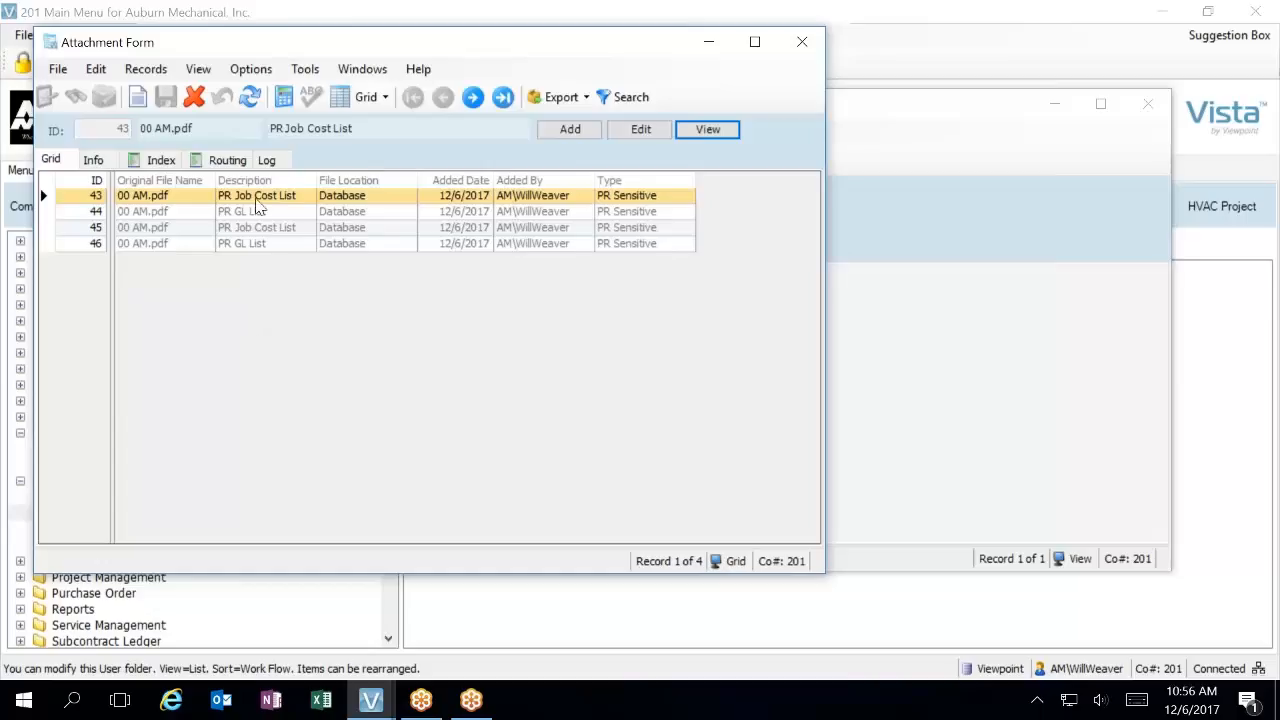
left_click(708, 131)
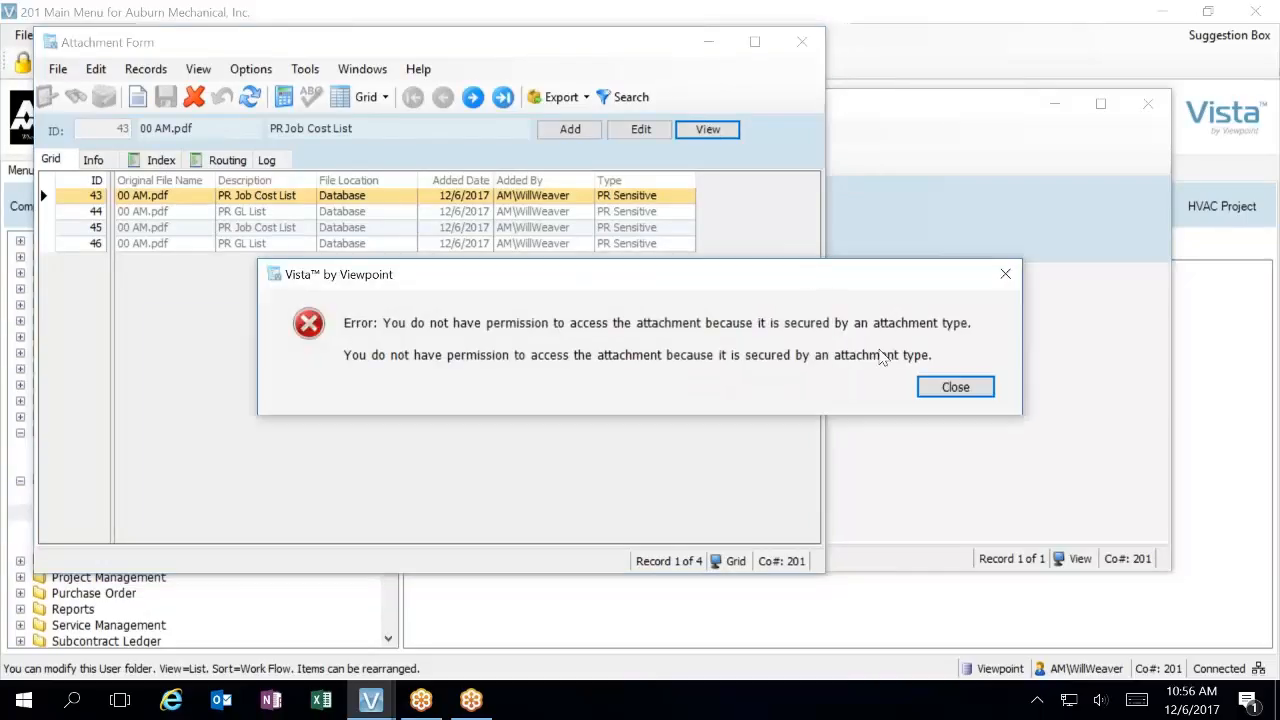
left_click(955, 388)
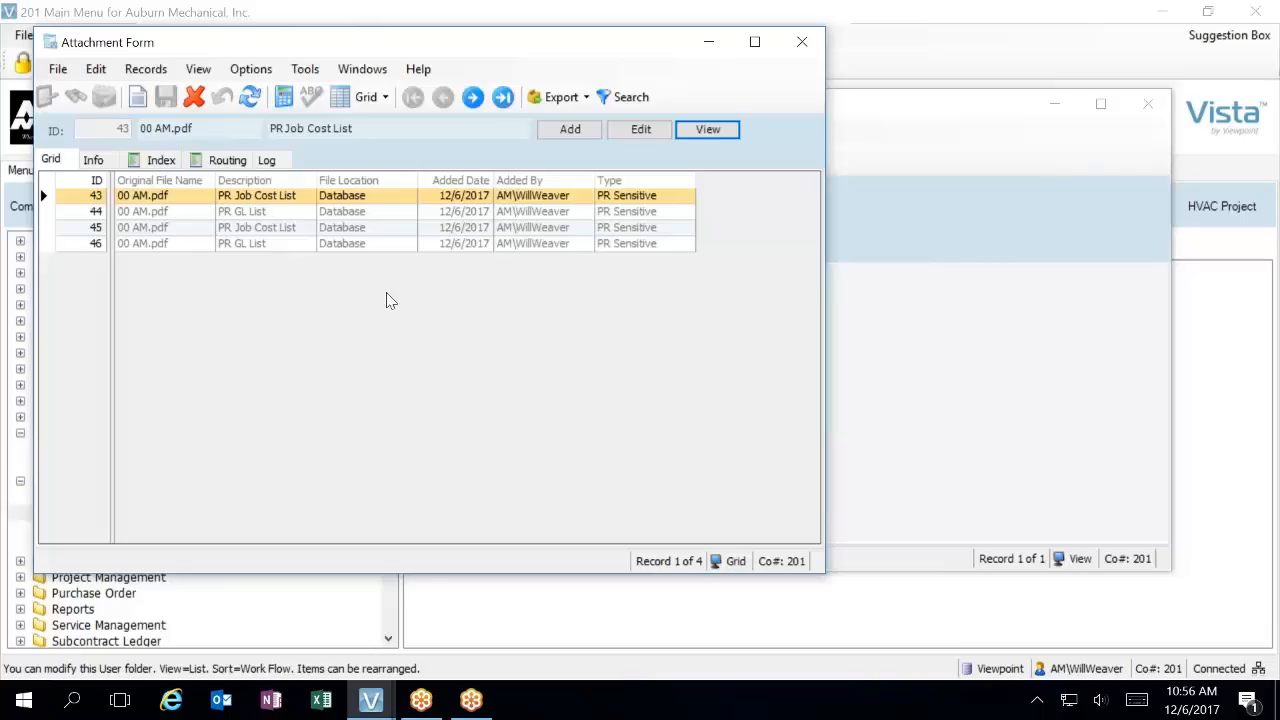
left_click_drag(546, 46, 606, 134)
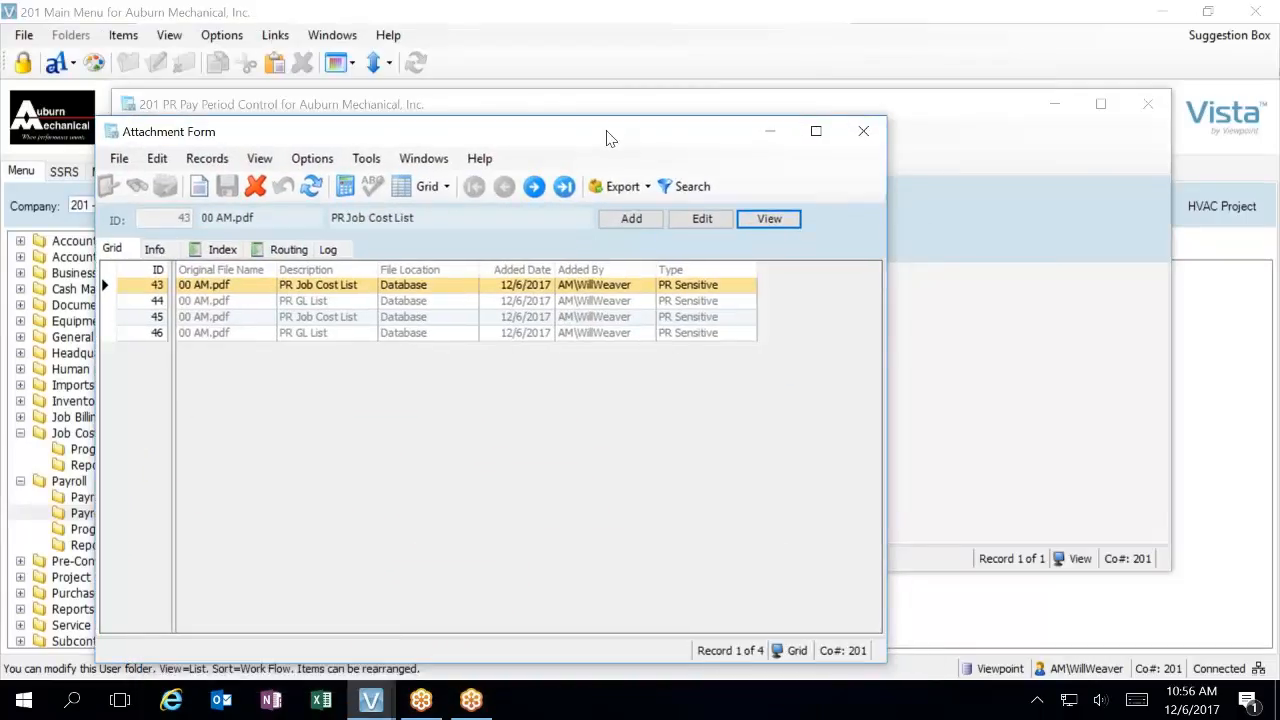
left_click_drag(520, 126, 544, 57)
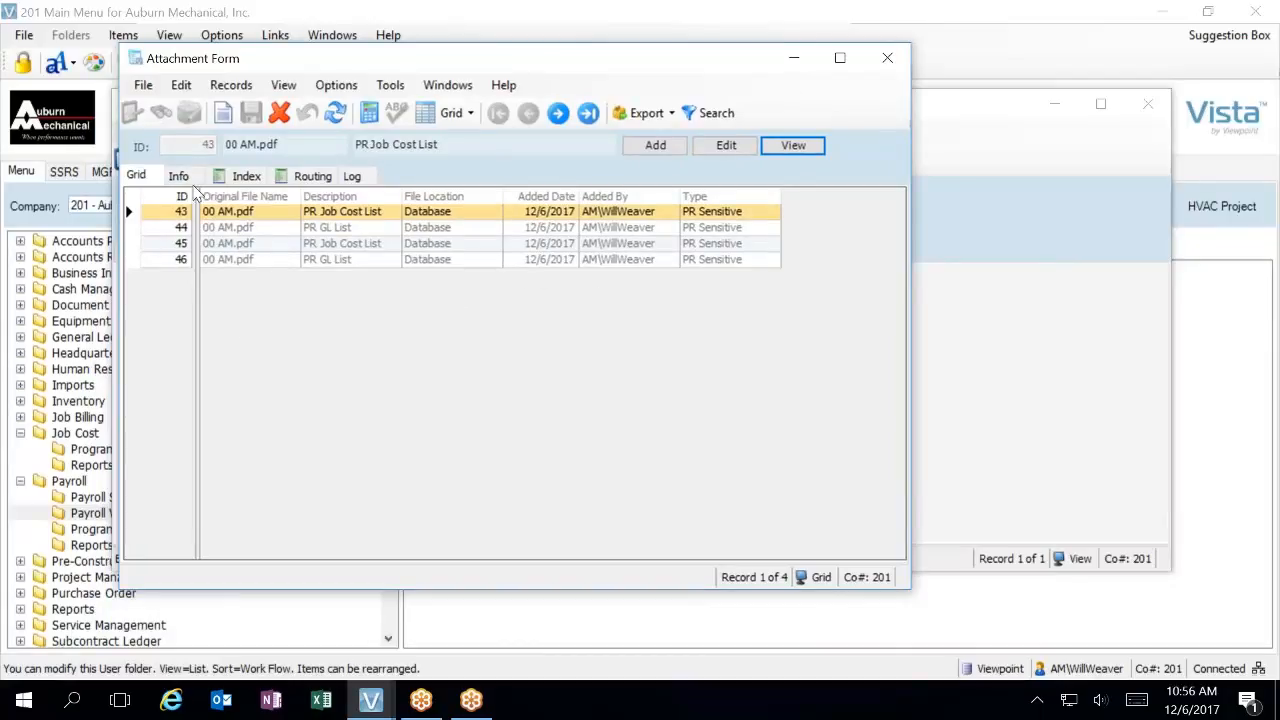
Check the information details of the PR Job Cost List attachment, then close the attachments and the PR Pay Period Control form
left_click(178, 176)
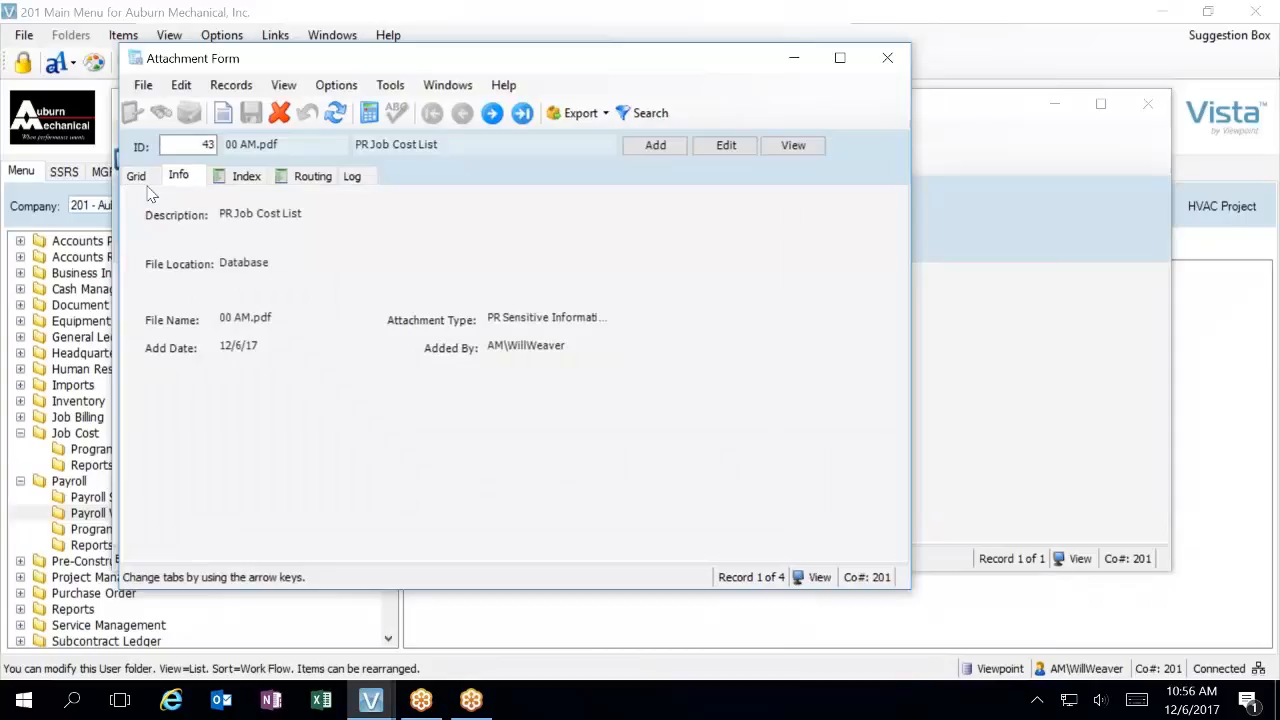
left_click(142, 180)
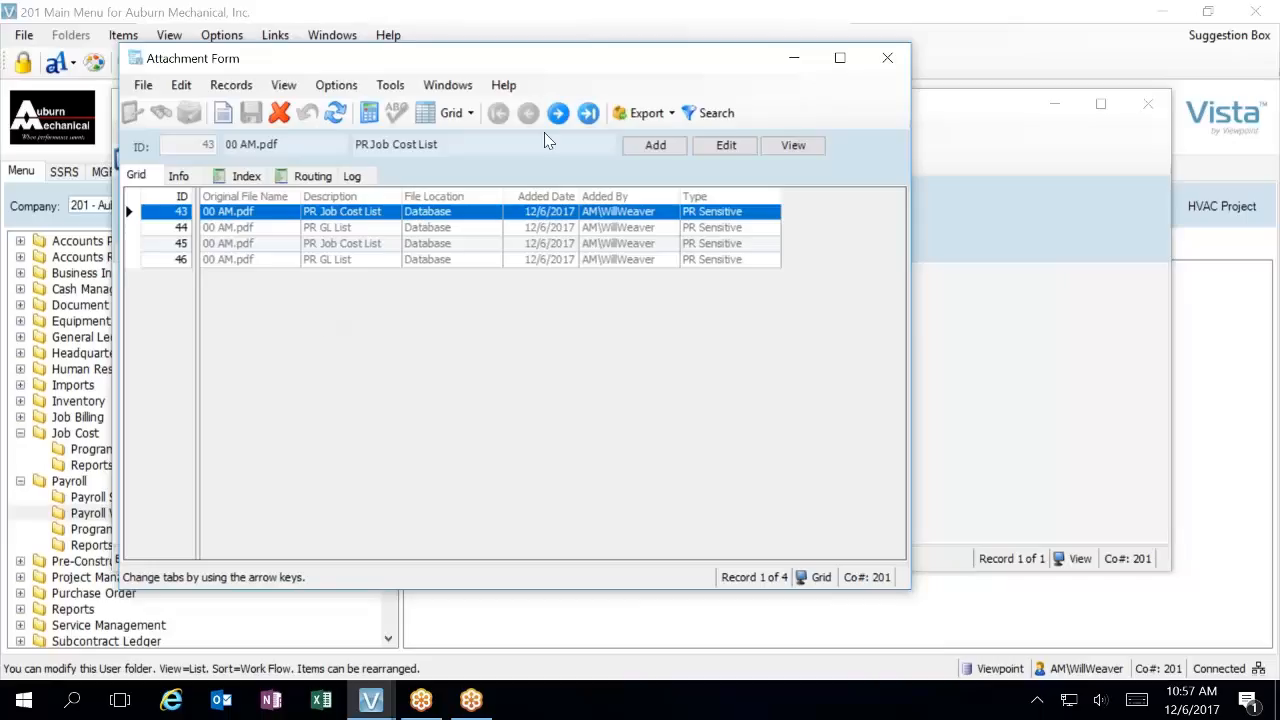
left_click(885, 62)
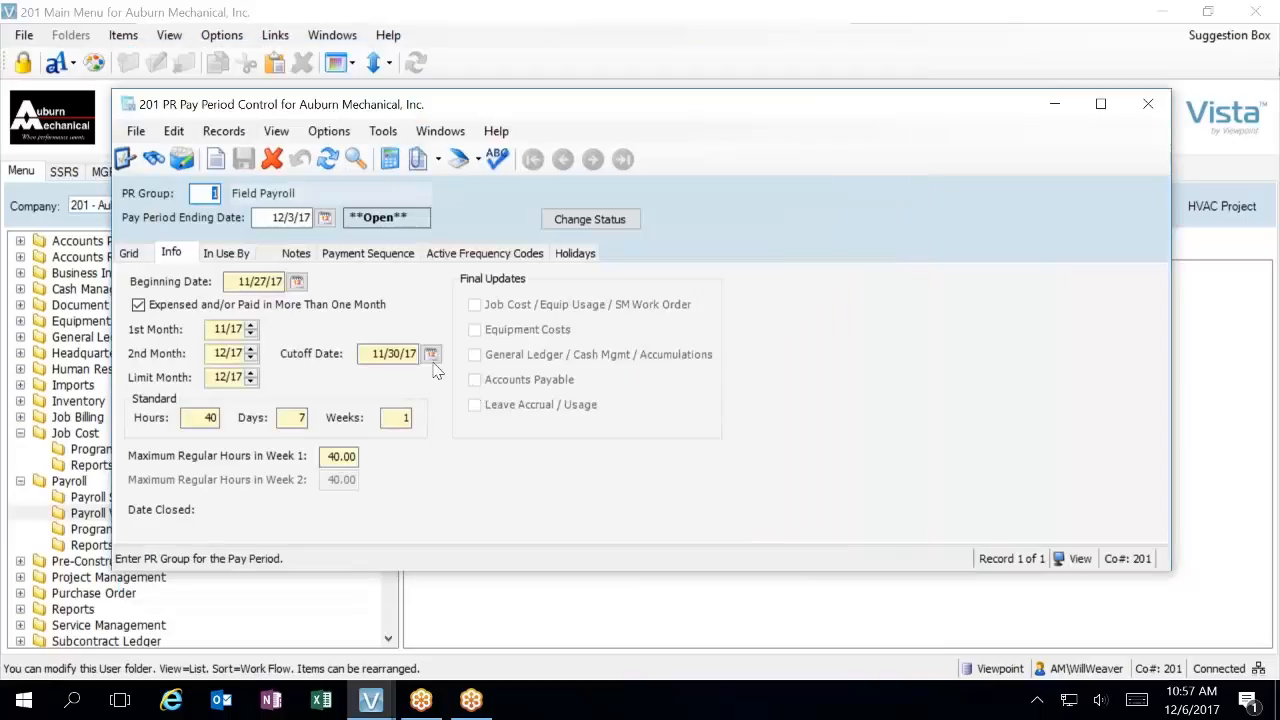
left_click(1150, 105)
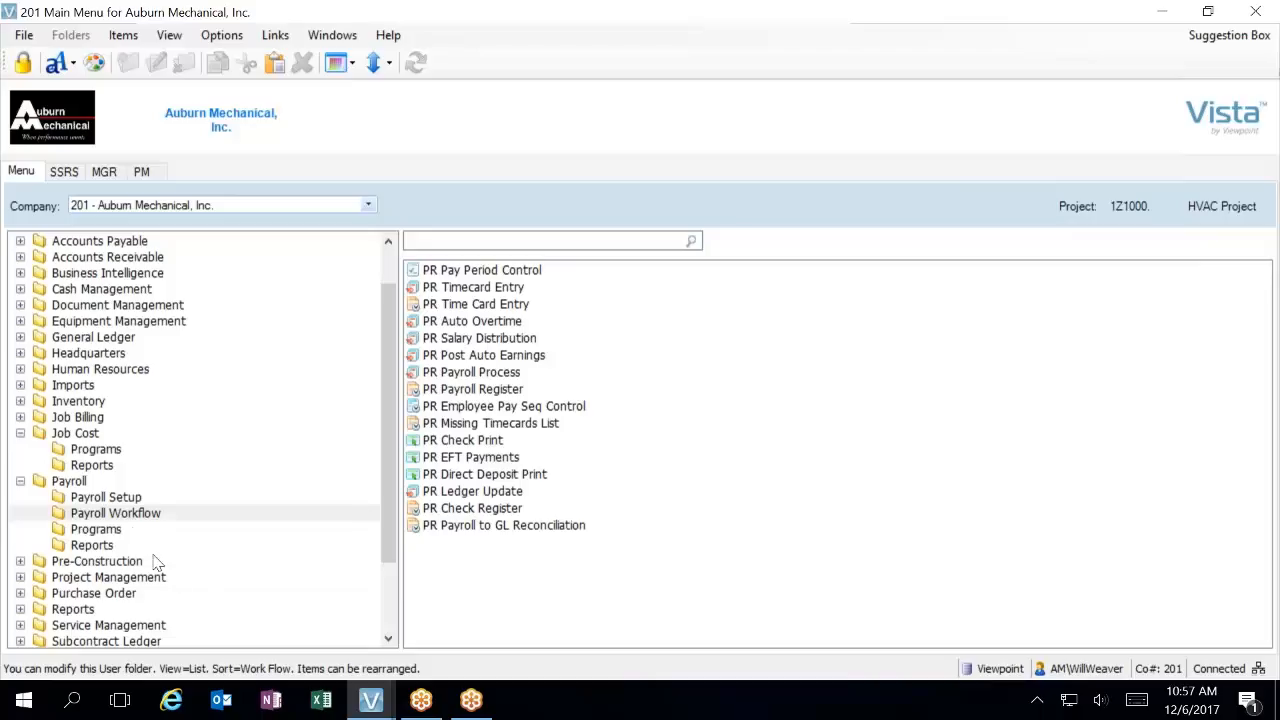
Preview the Job Cost report JC Detail with job 1Z1000. (HVAC Project) as both beginning and ending job
left_click(98, 464)
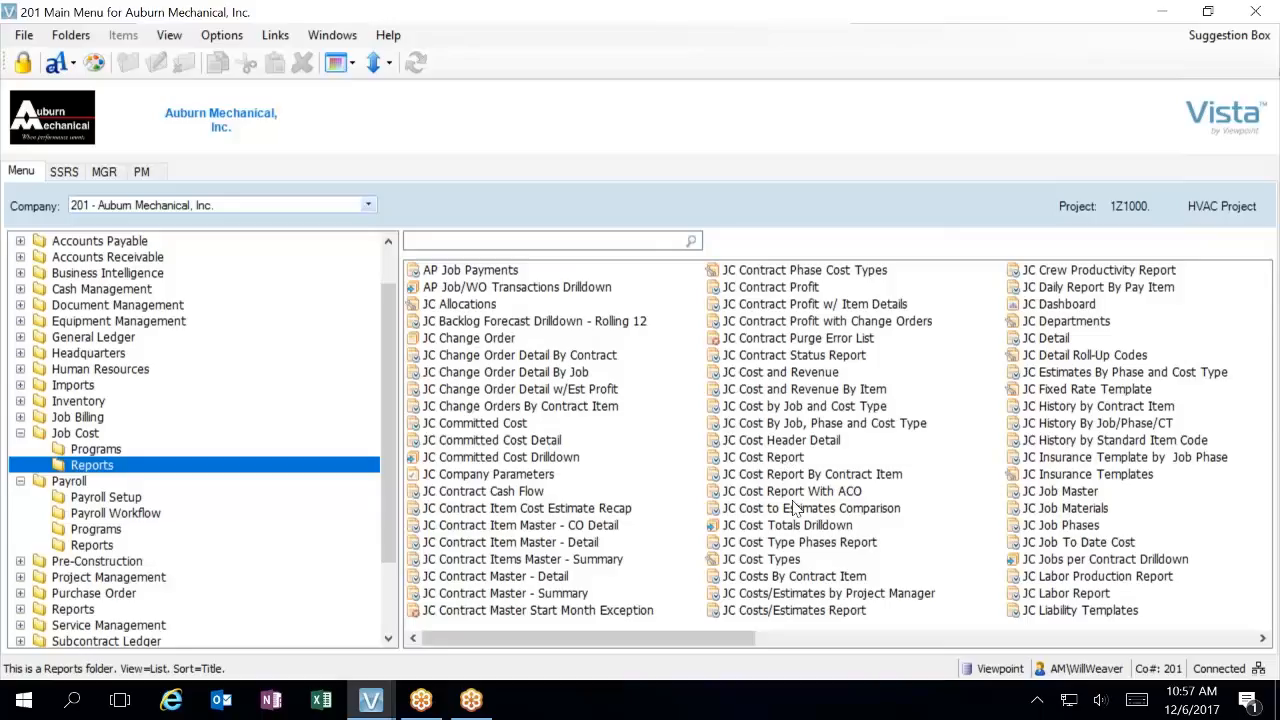
double_click(1058, 340)
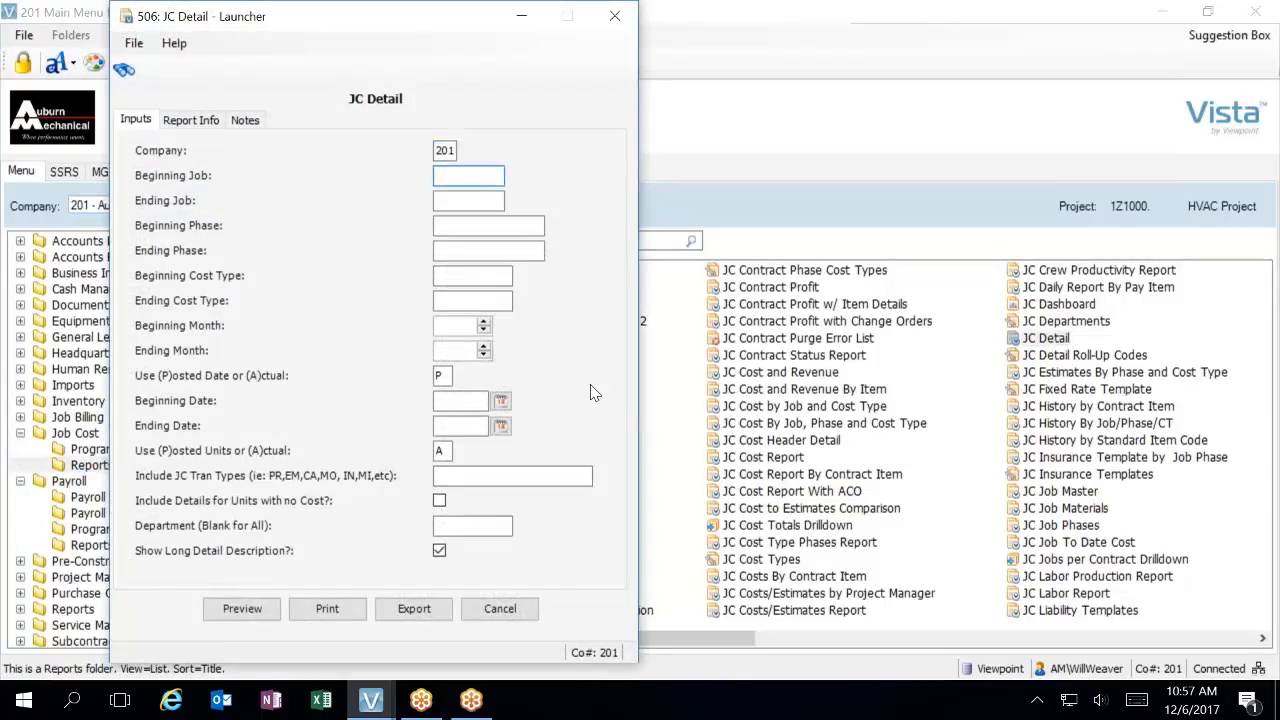
key("F4")
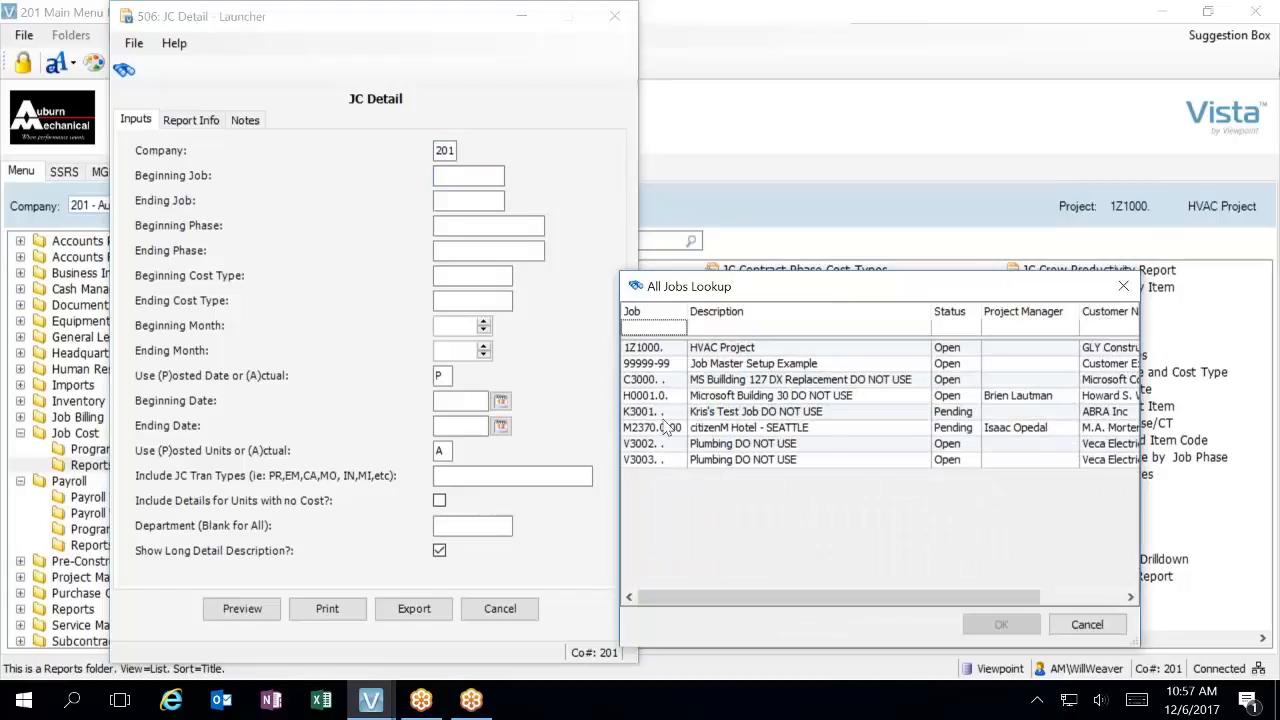
double_click(661, 349)
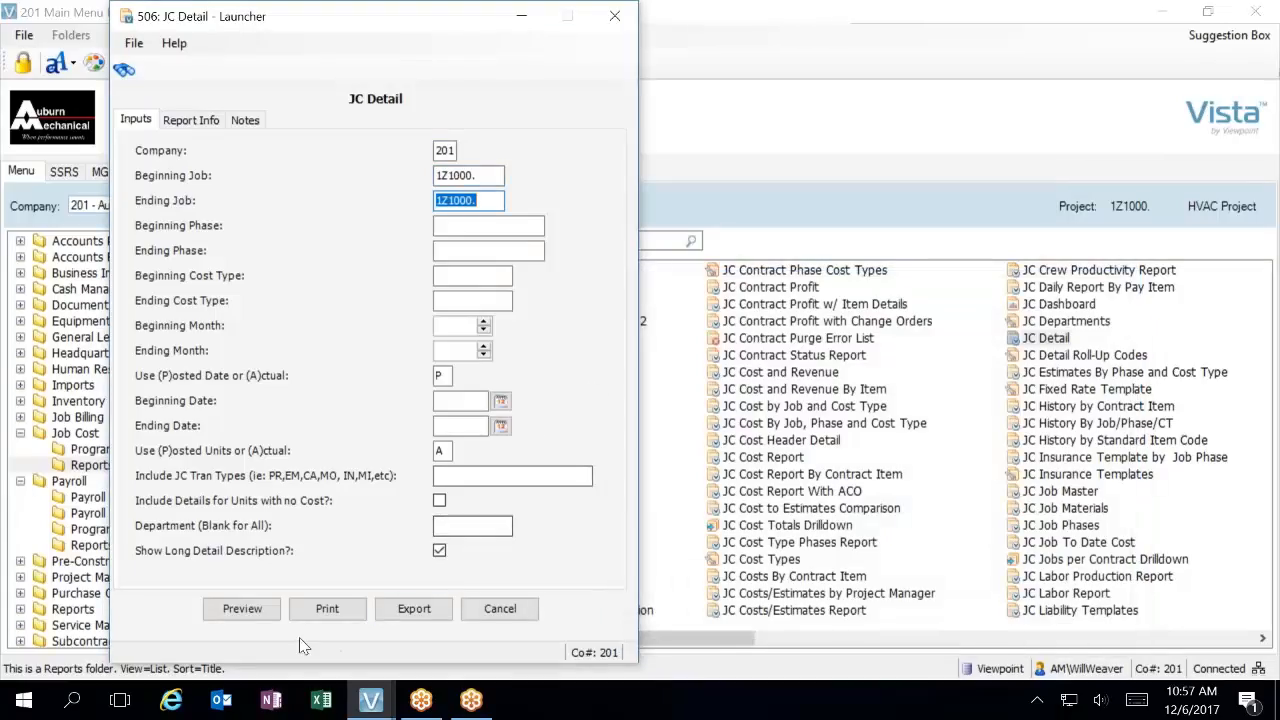
left_click(245, 609)
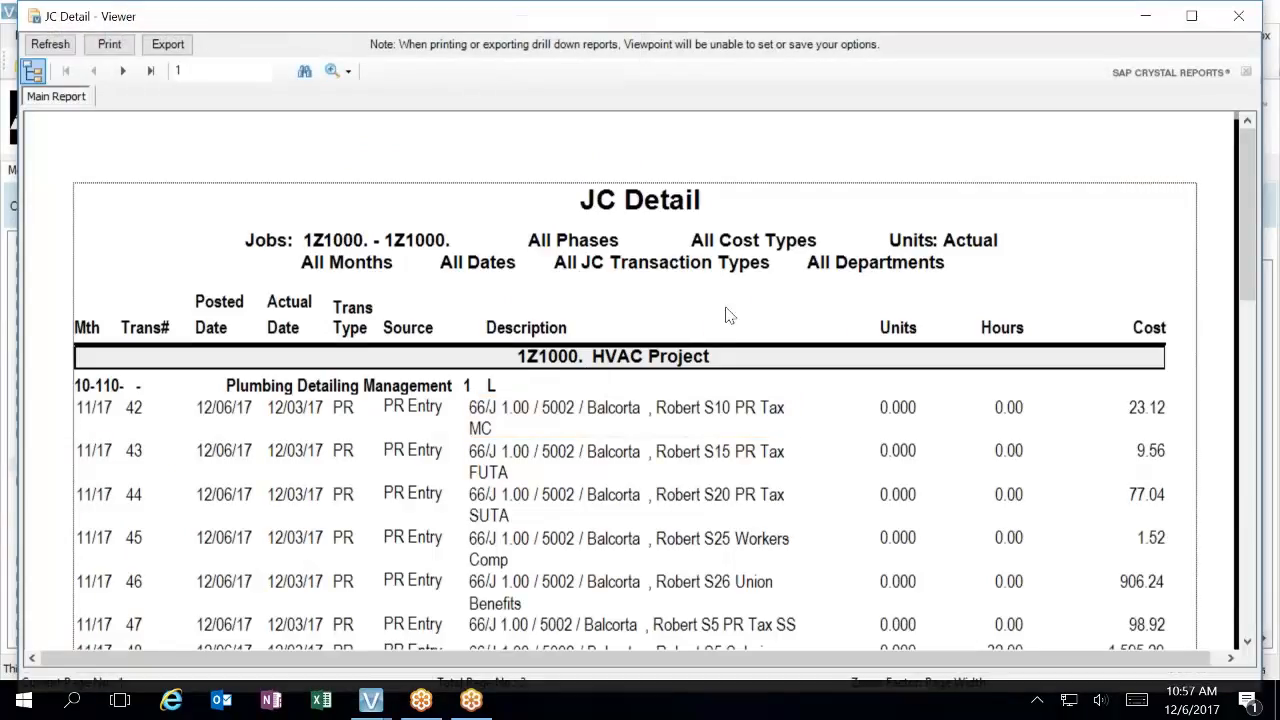
Review the payroll cost transactions in the JC Detail report, then close the report and its launcher
scroll(733, 320, "down", 2)
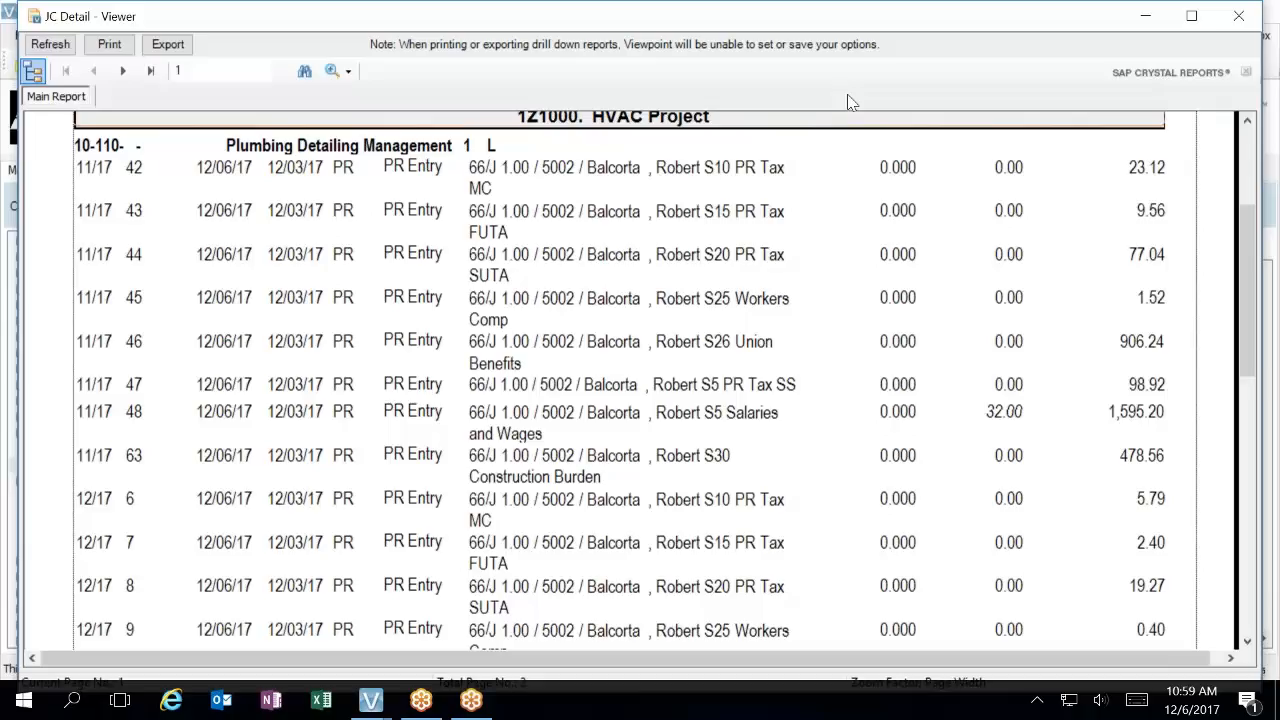
scroll(817, 237, "up", 5)
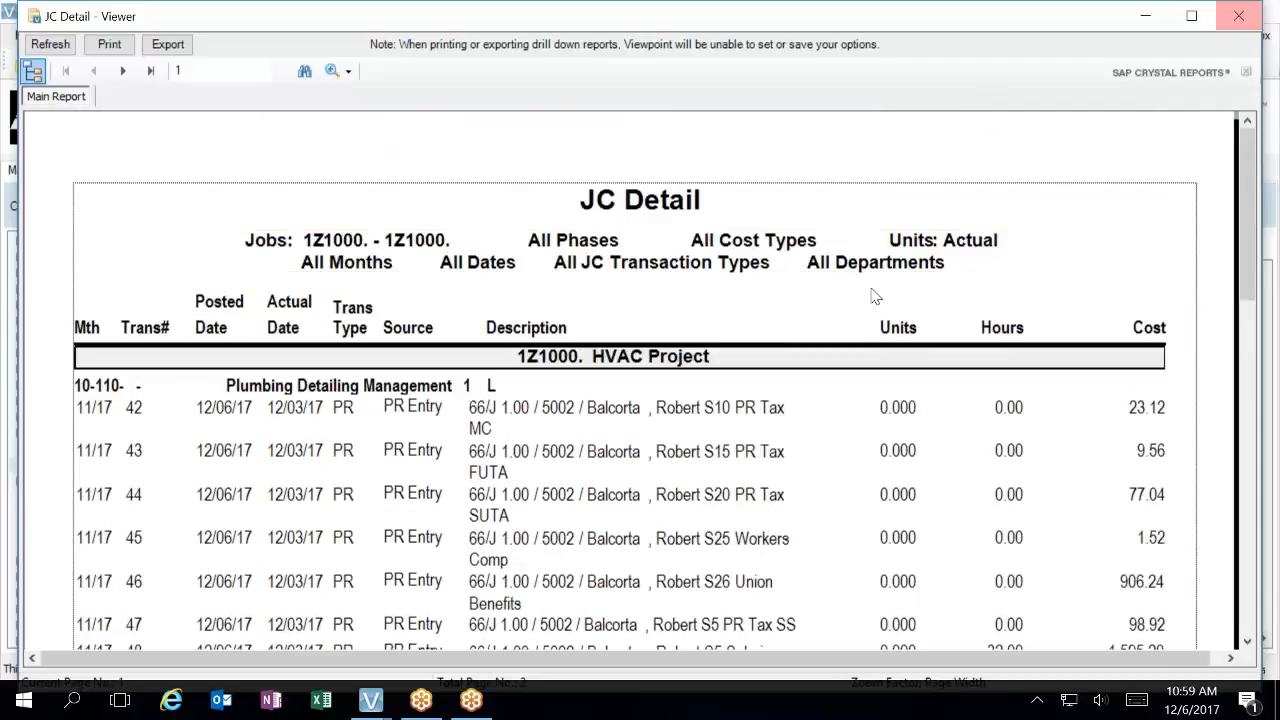
scroll(900, 265, "down", 3)
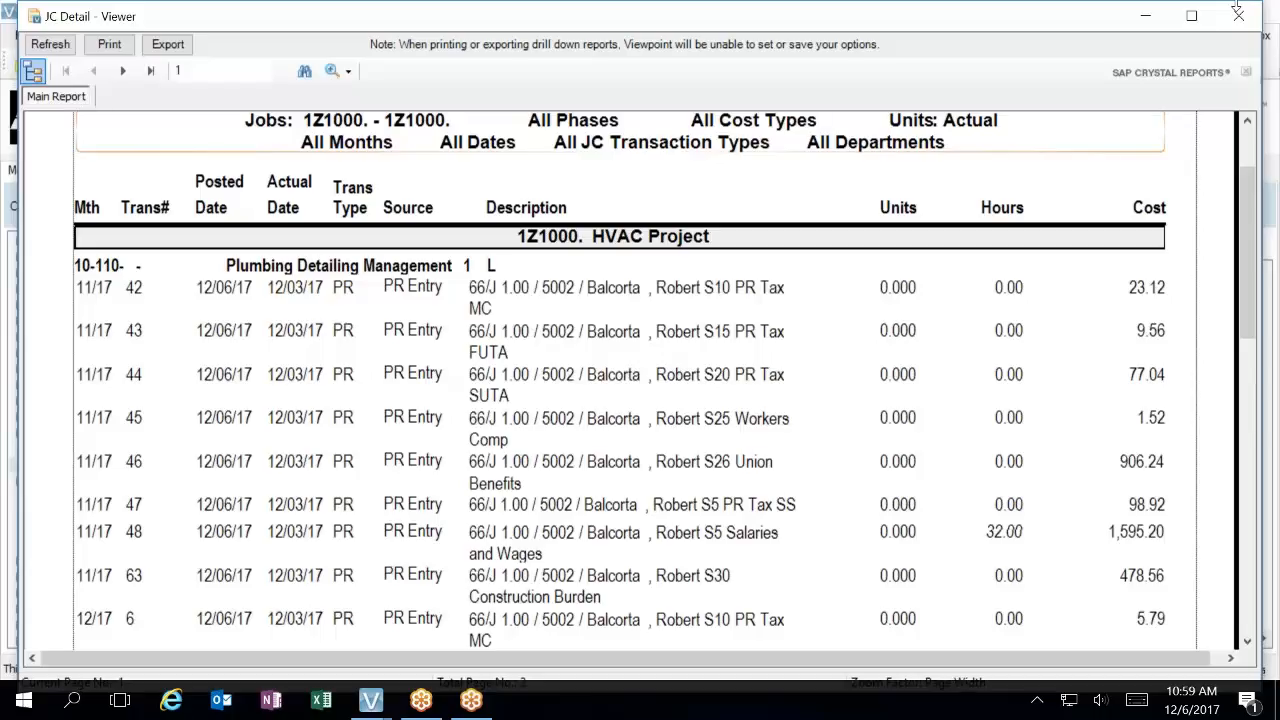
left_click(1238, 16)
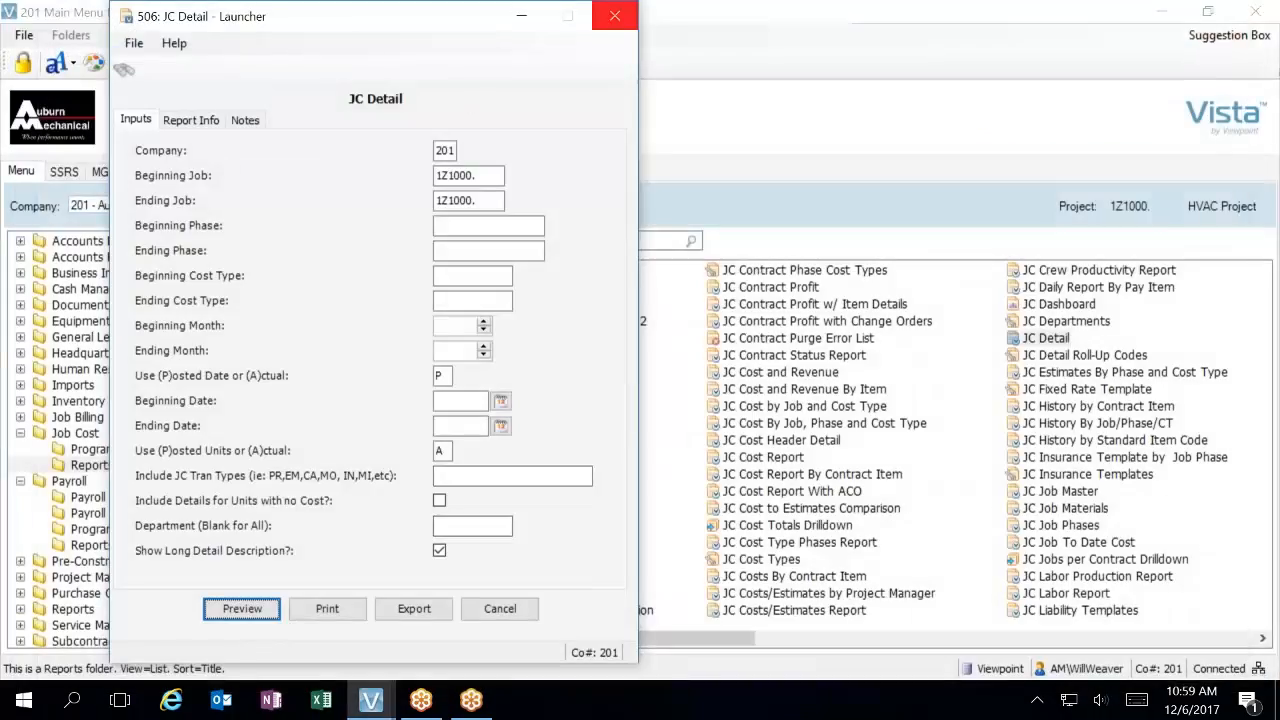
left_click(614, 18)
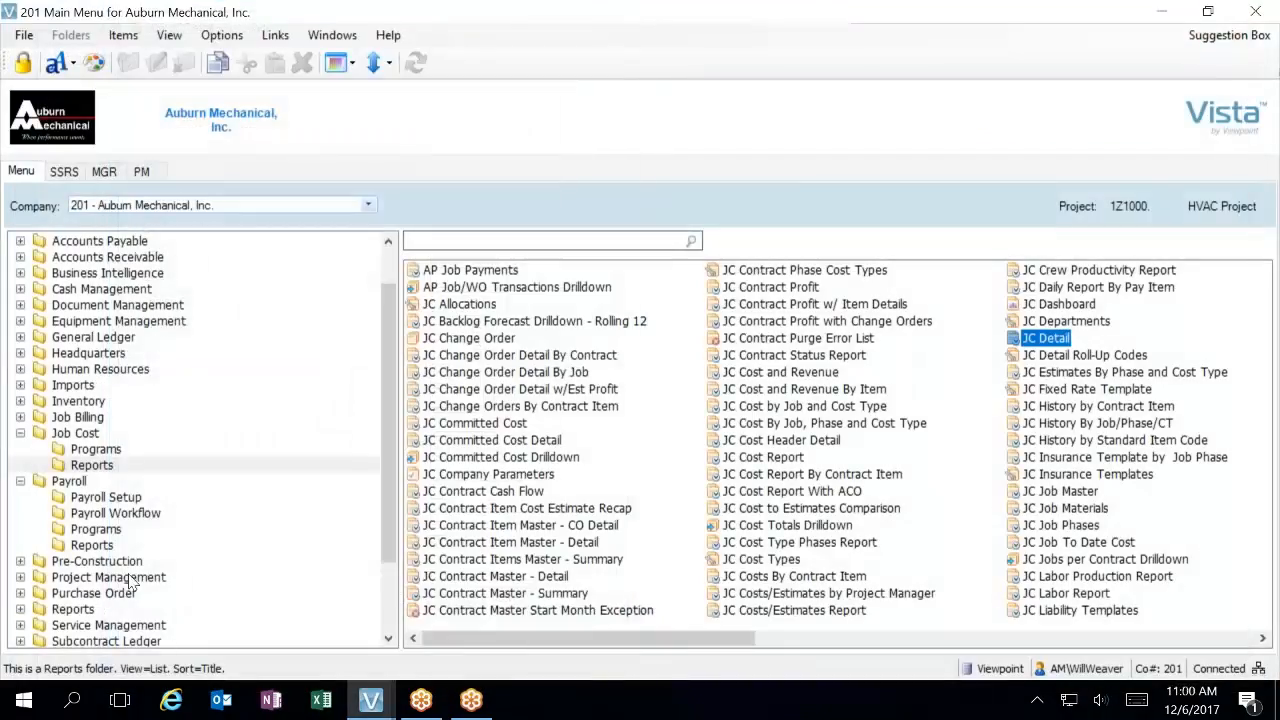
Open PR Pay Period Control, close the Field Payroll pay period ending 12/3/17 and proceed to its ledger update
left_click(138, 512)
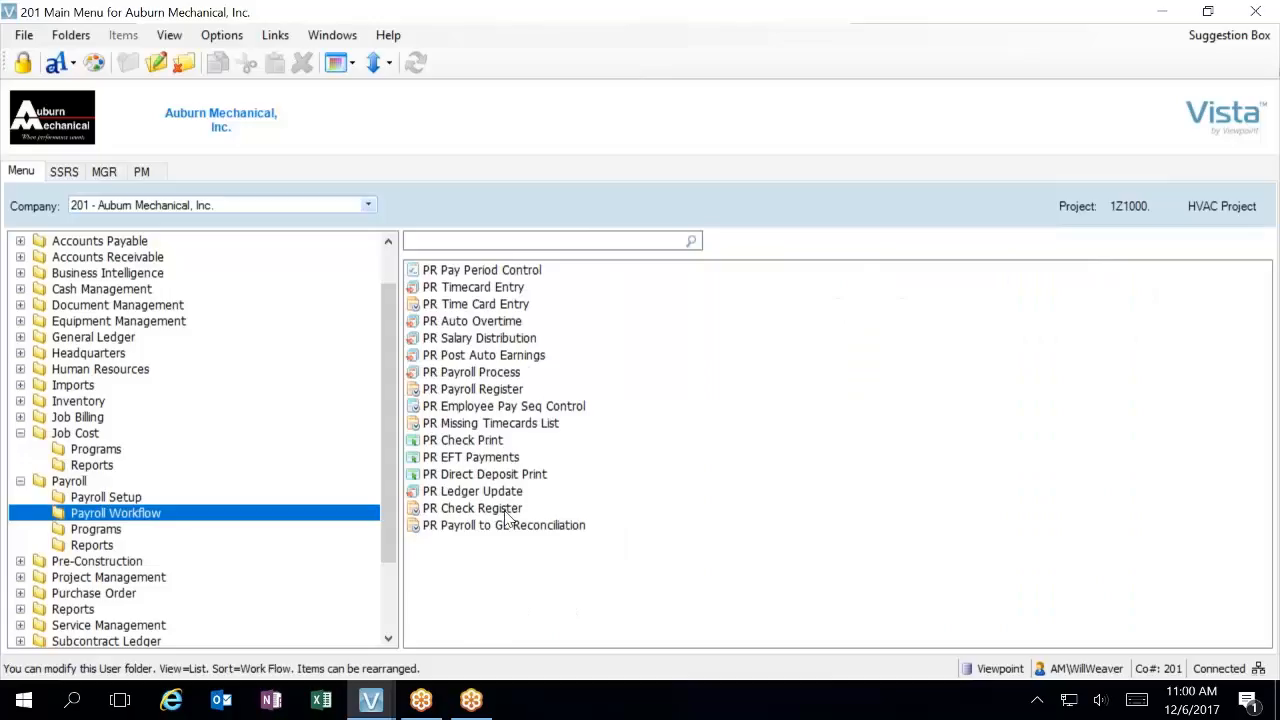
double_click(478, 272)
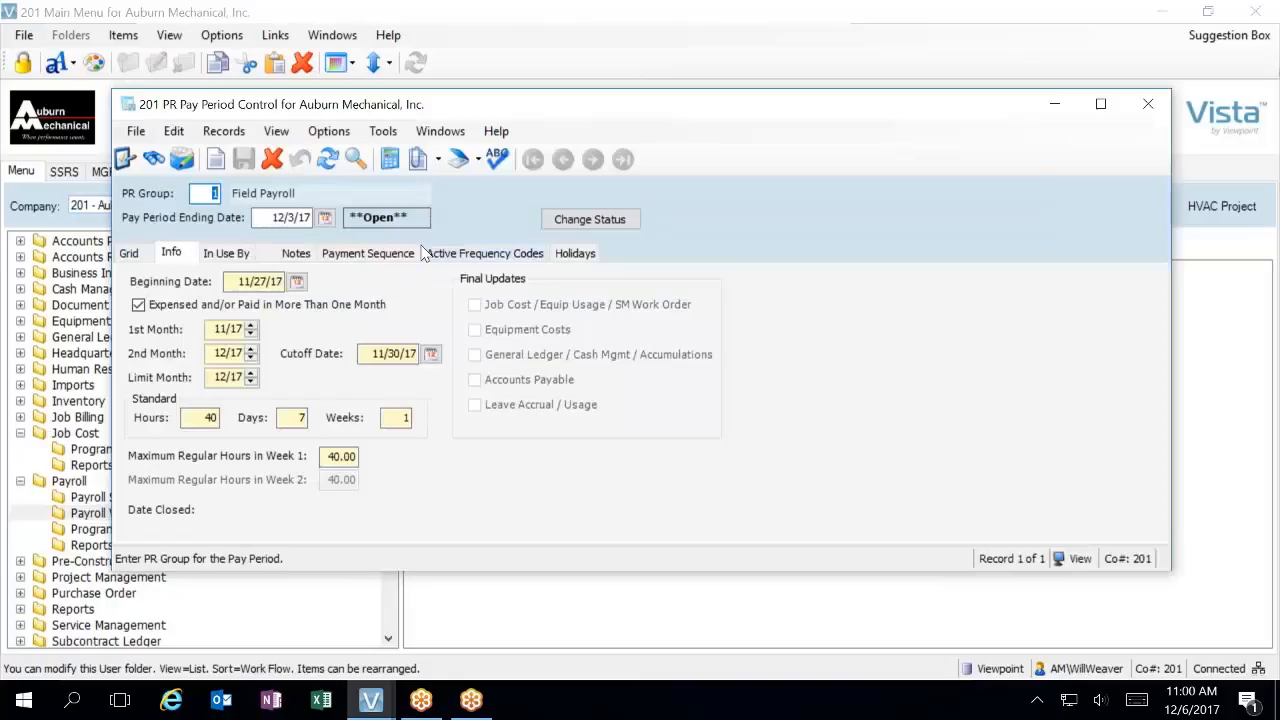
left_click(592, 222)
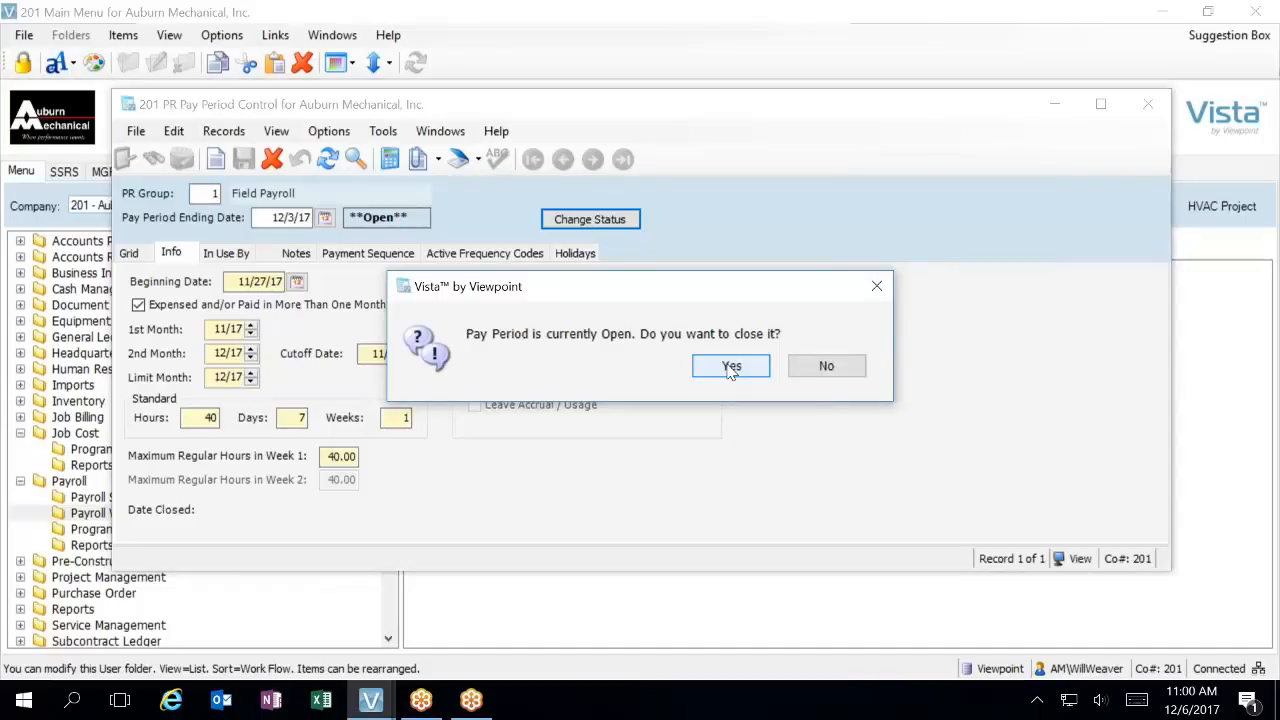
left_click(731, 367)
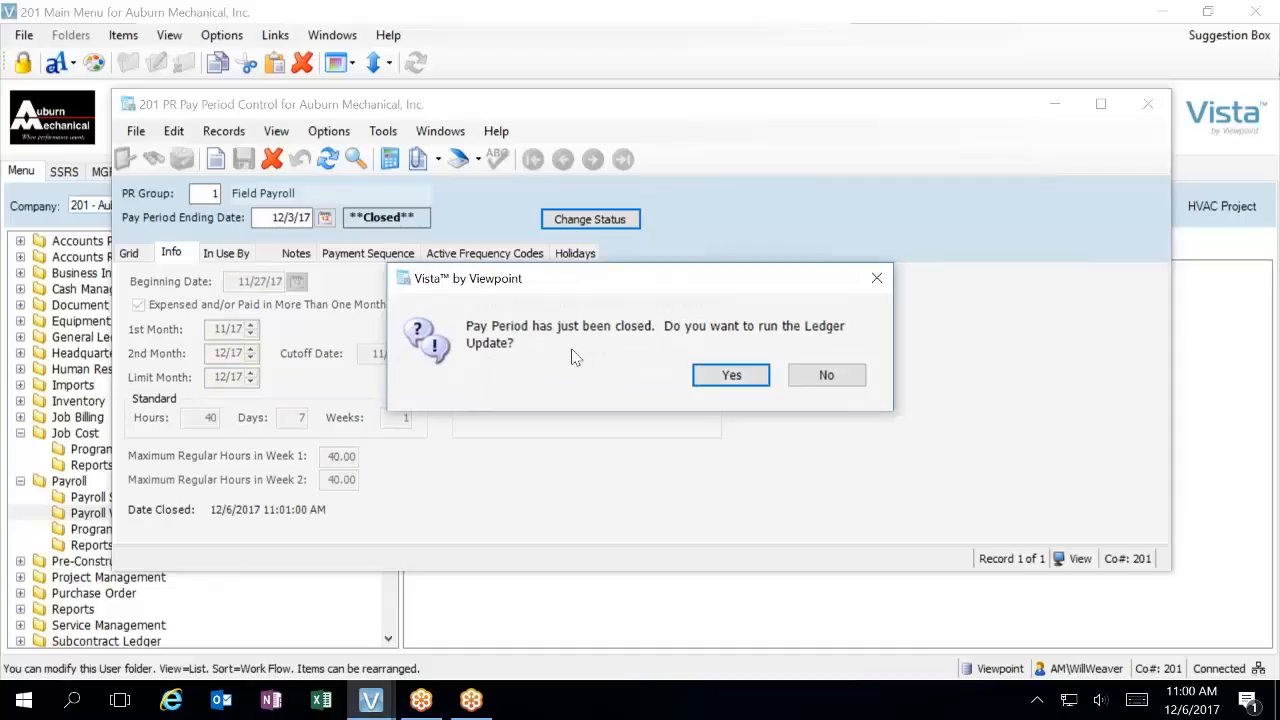
left_click(731, 375)
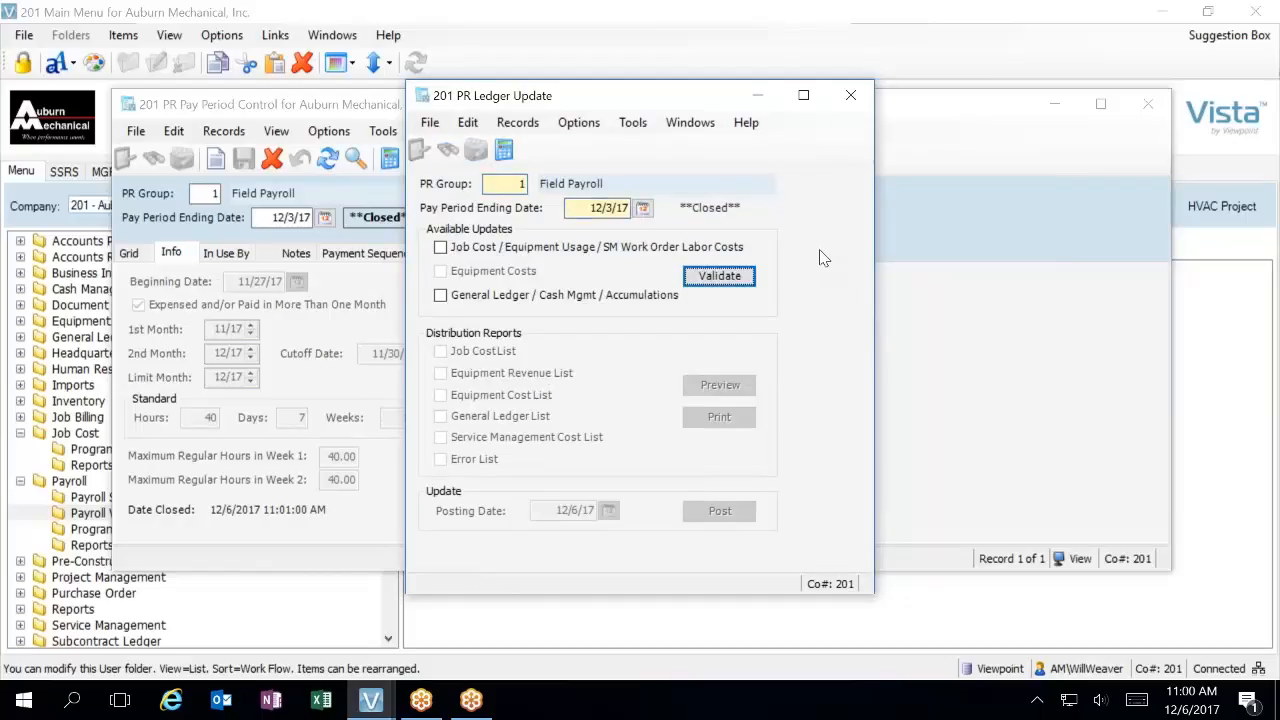
Select the Job Cost / Equipment Usage / SM Work Order Labor Costs and General Ledger / Cash Mgmt / Accumulations updates and validate them
left_click(443, 250)
left_click(440, 298)
left_click(735, 278)
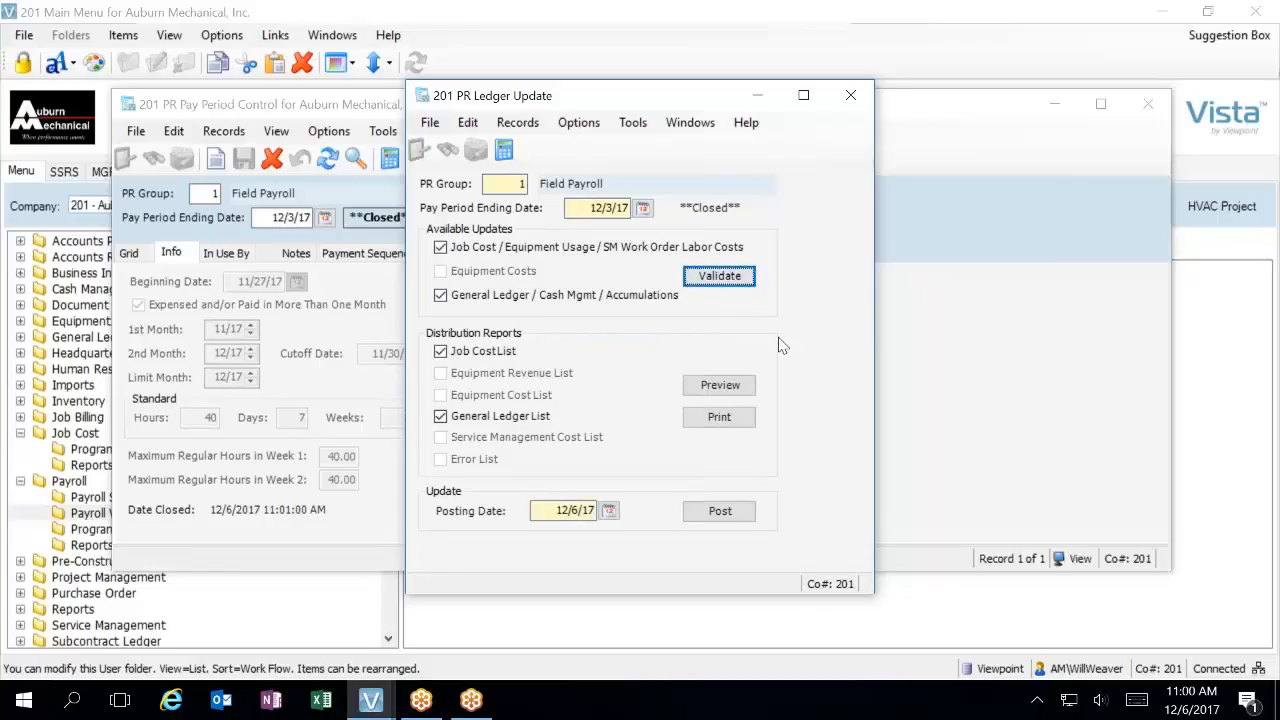
Preview the selected distribution reports, examine the PR GL Distribution List amounts for both months, and close that list
left_click(720, 385)
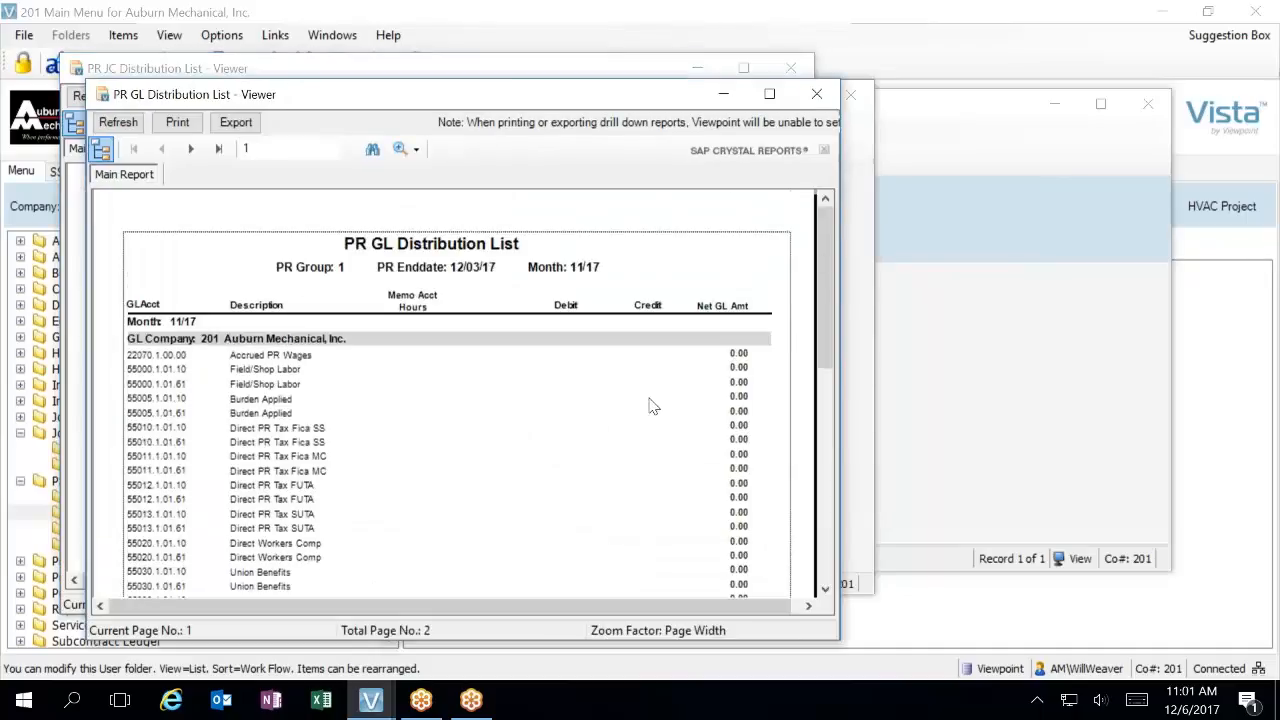
scroll(648, 413, "down", 10)
scroll(648, 413, "down", 2)
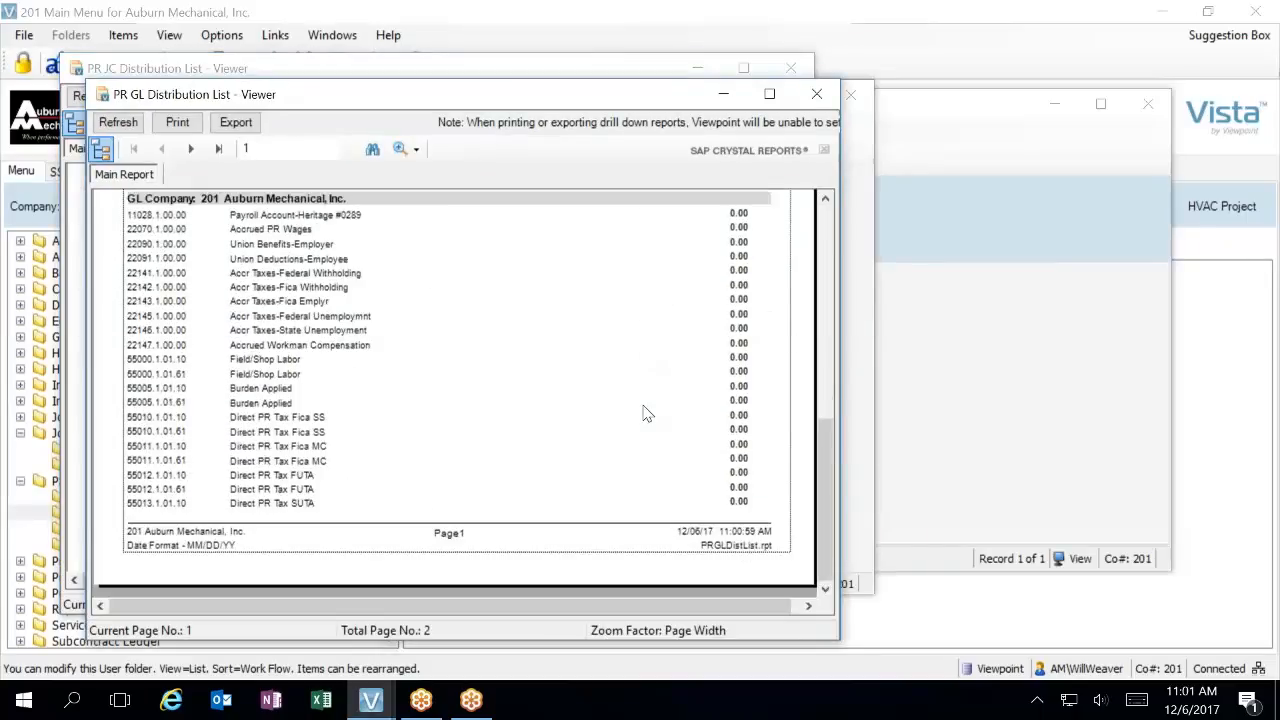
scroll(648, 413, "up", 12)
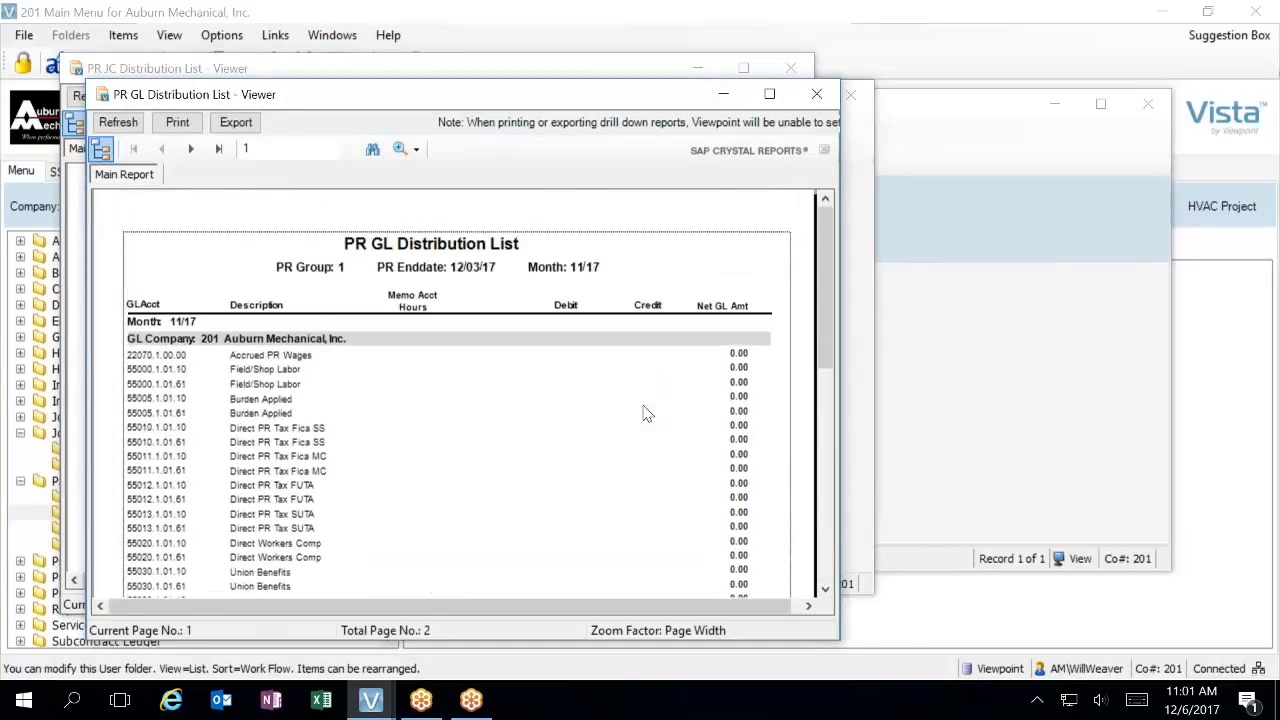
scroll(648, 413, "down", 3)
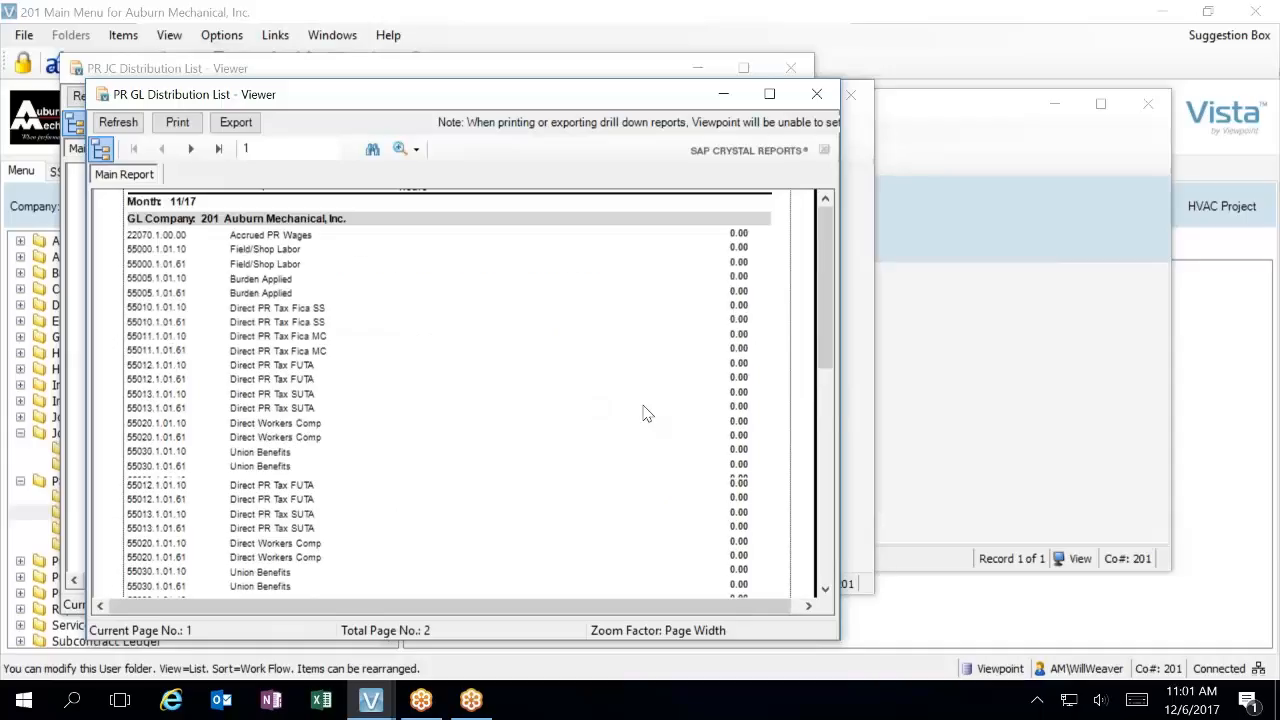
scroll(648, 413, "down", 10)
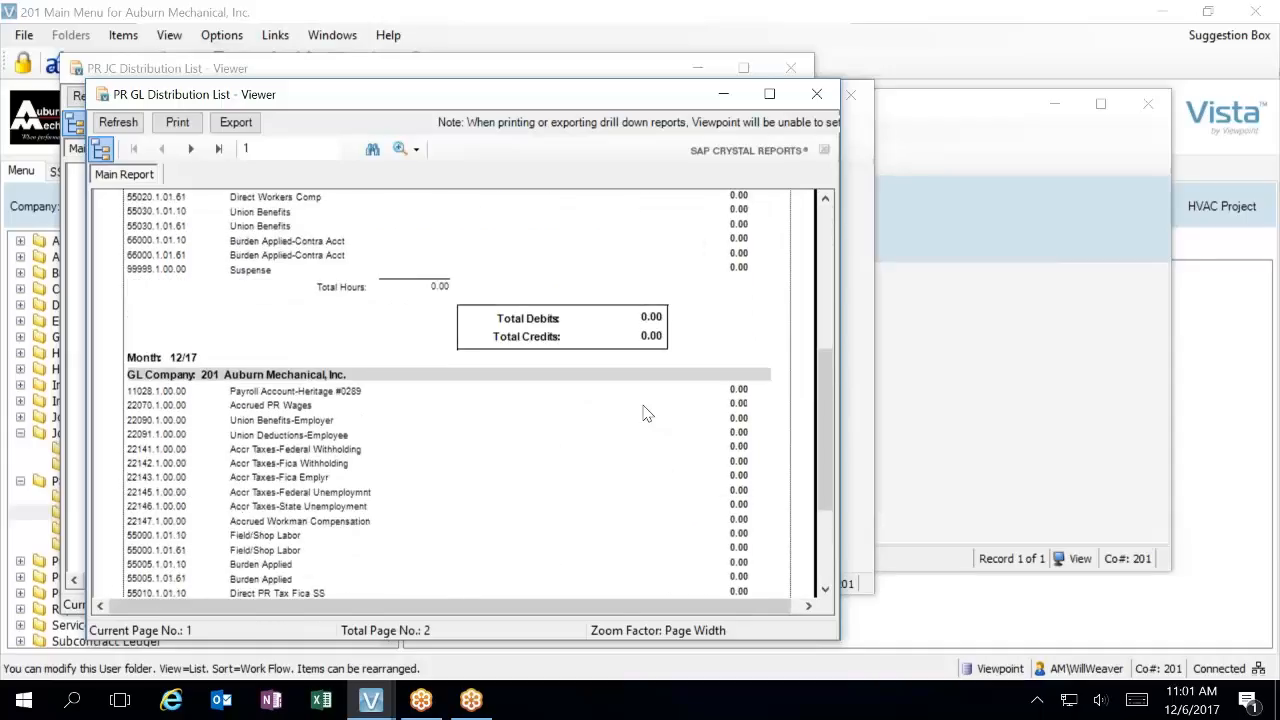
scroll(648, 413, "up", 13)
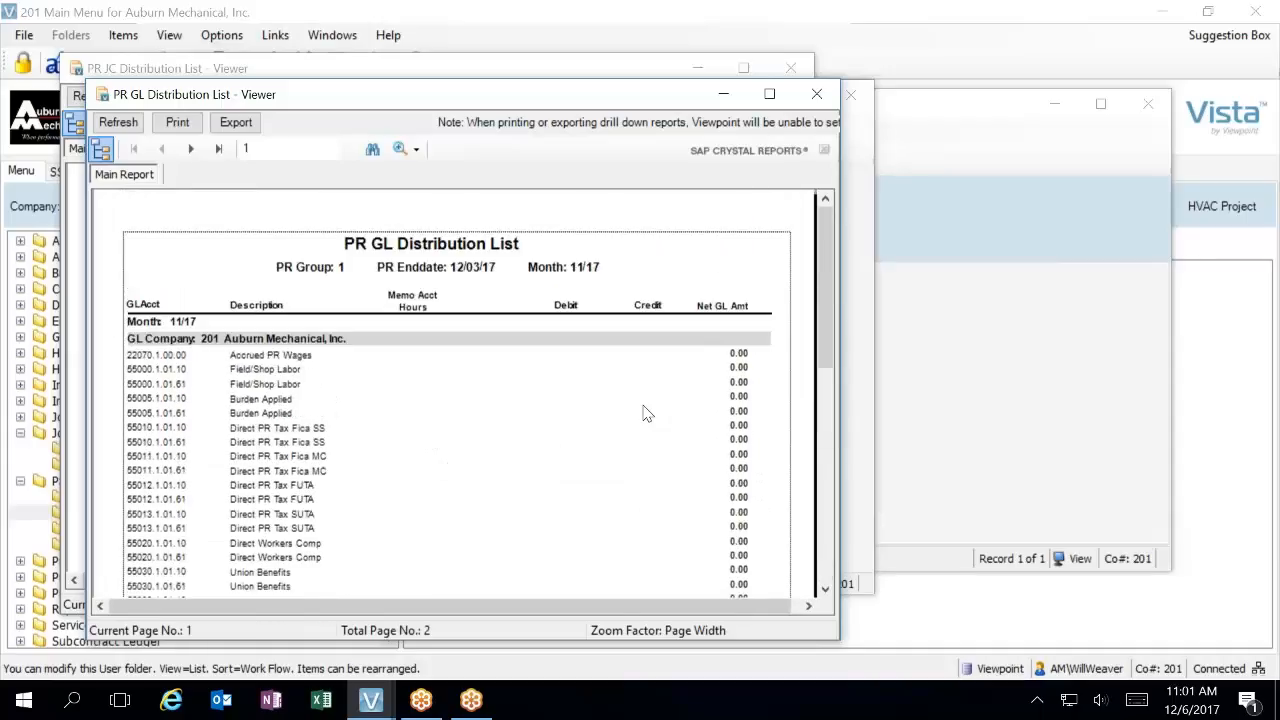
left_click(817, 94)
Examine the changes in hours, labor and burden per job and month in the PR JC Distribution List
scroll(549, 380, "down", 12)
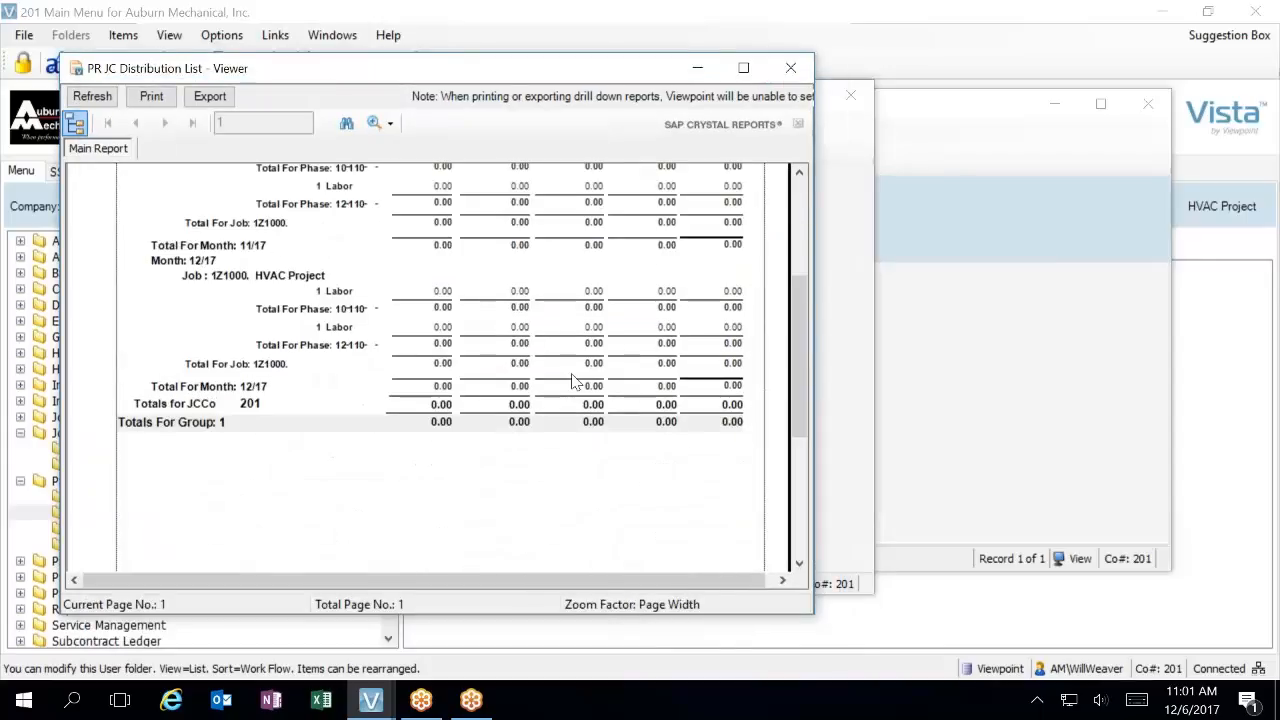
scroll(440, 365, "up", 12)
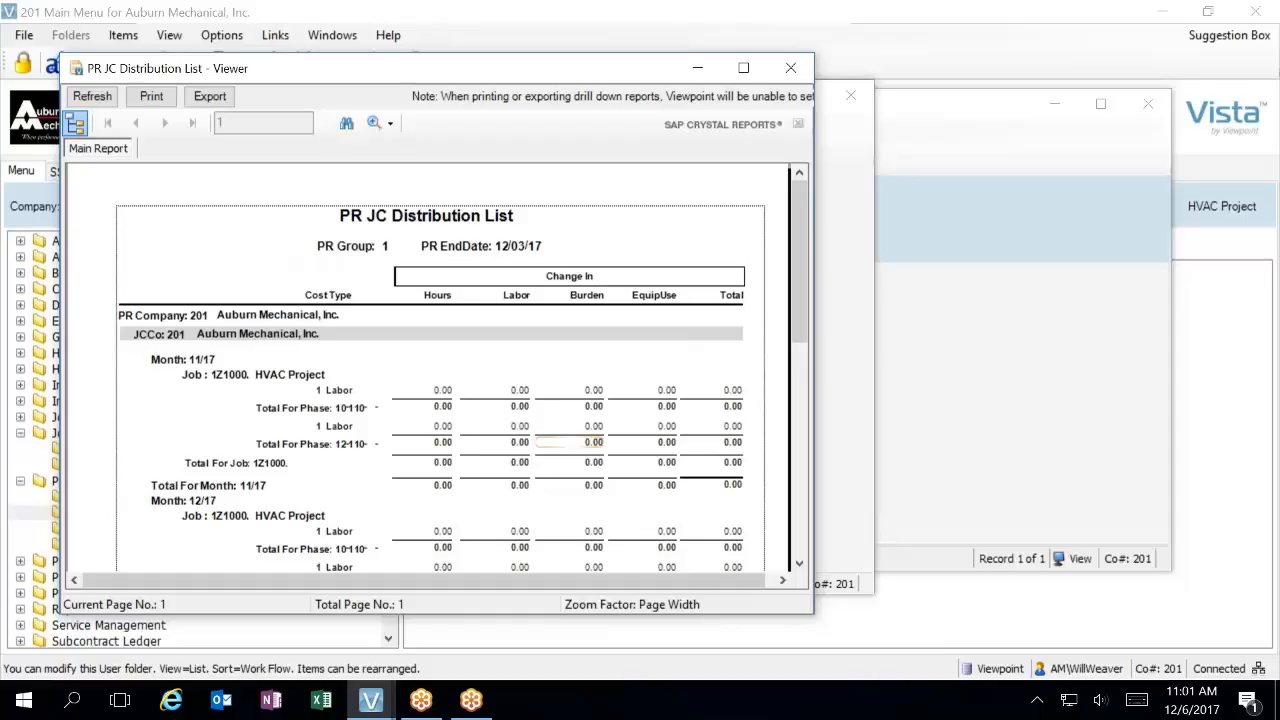
scroll(585, 427, "down", 5)
scroll(585, 427, "up", 5)
scroll(593, 333, "down", 3)
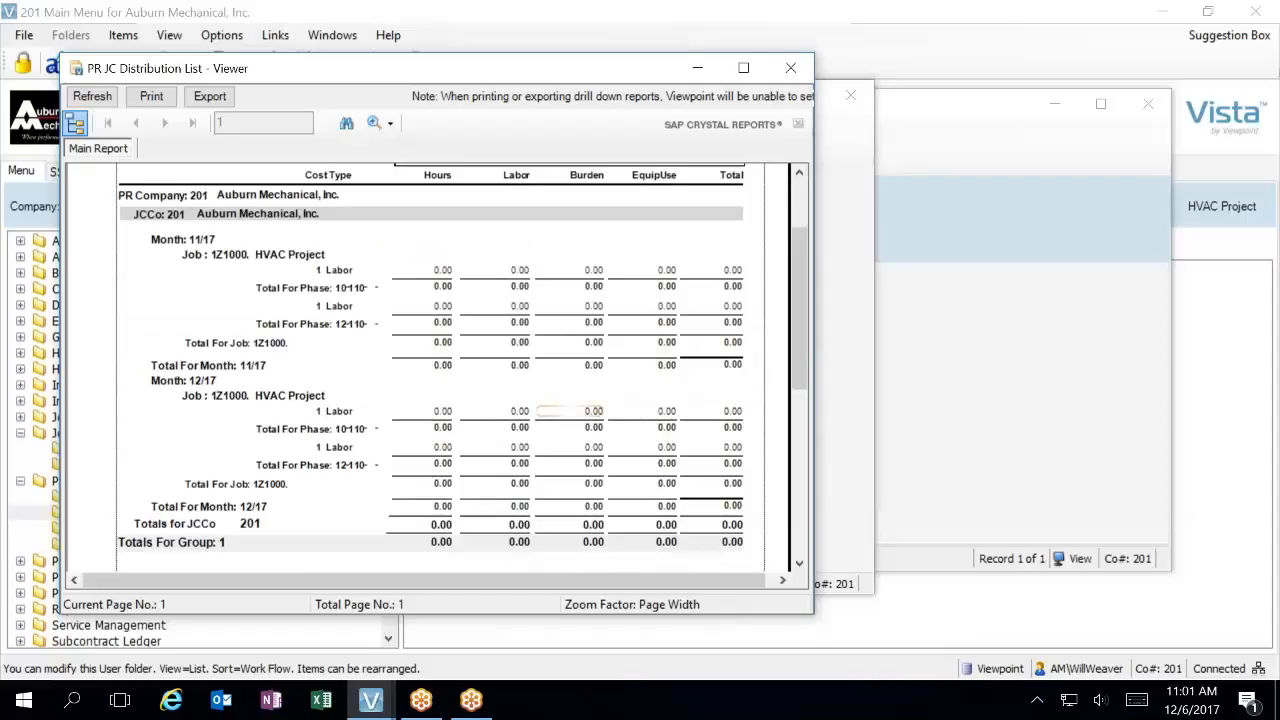
scroll(580, 410, "up", 3)
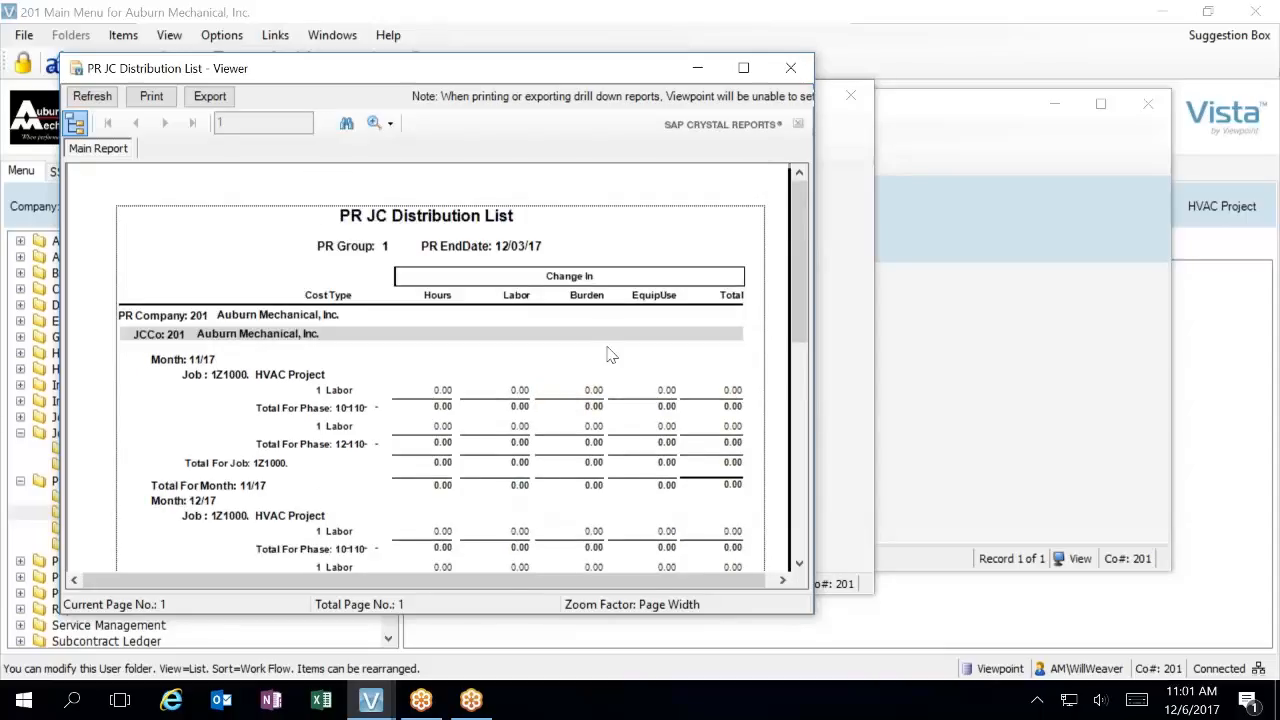
Close the job cost distribution list, post the ledger update with posting date 12/6/17, and close the ledger update form
left_click(790, 67)
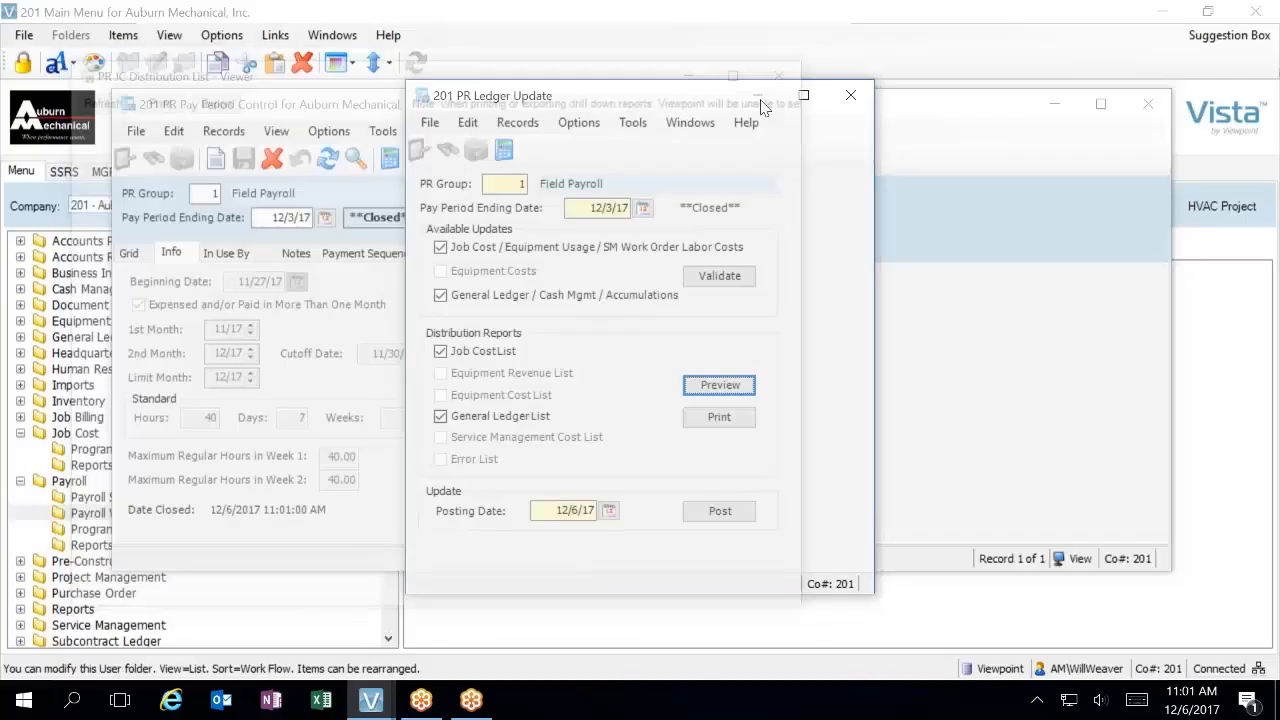
left_click(727, 513)
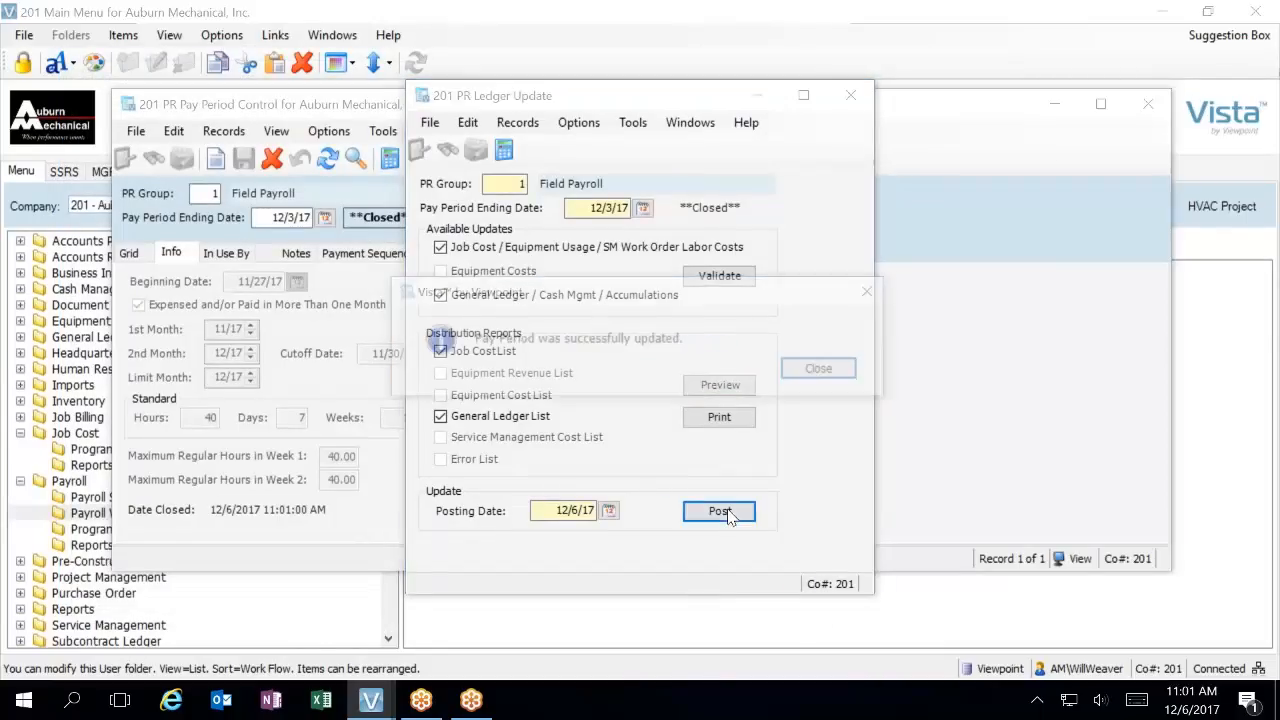
left_click(826, 371)
left_click(853, 95)
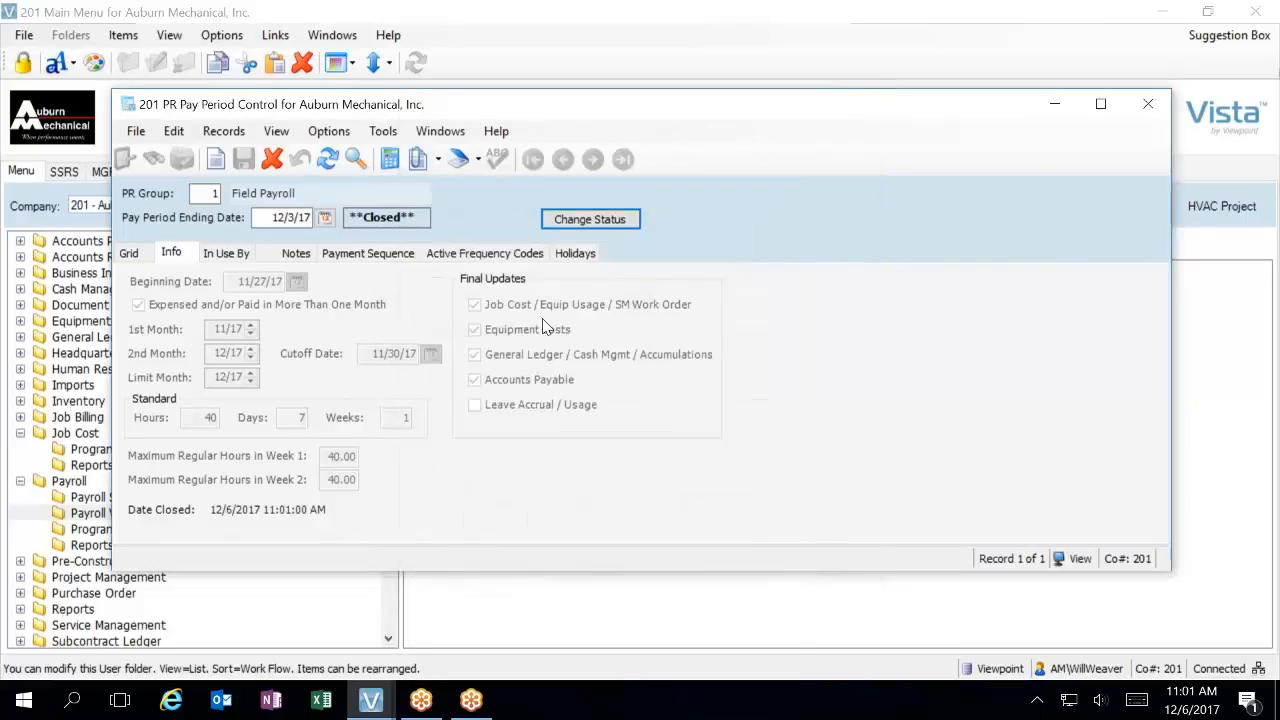
Add a new pay period record for PR Group 1 with the pay period ending date 12/10/17
left_click(130, 254)
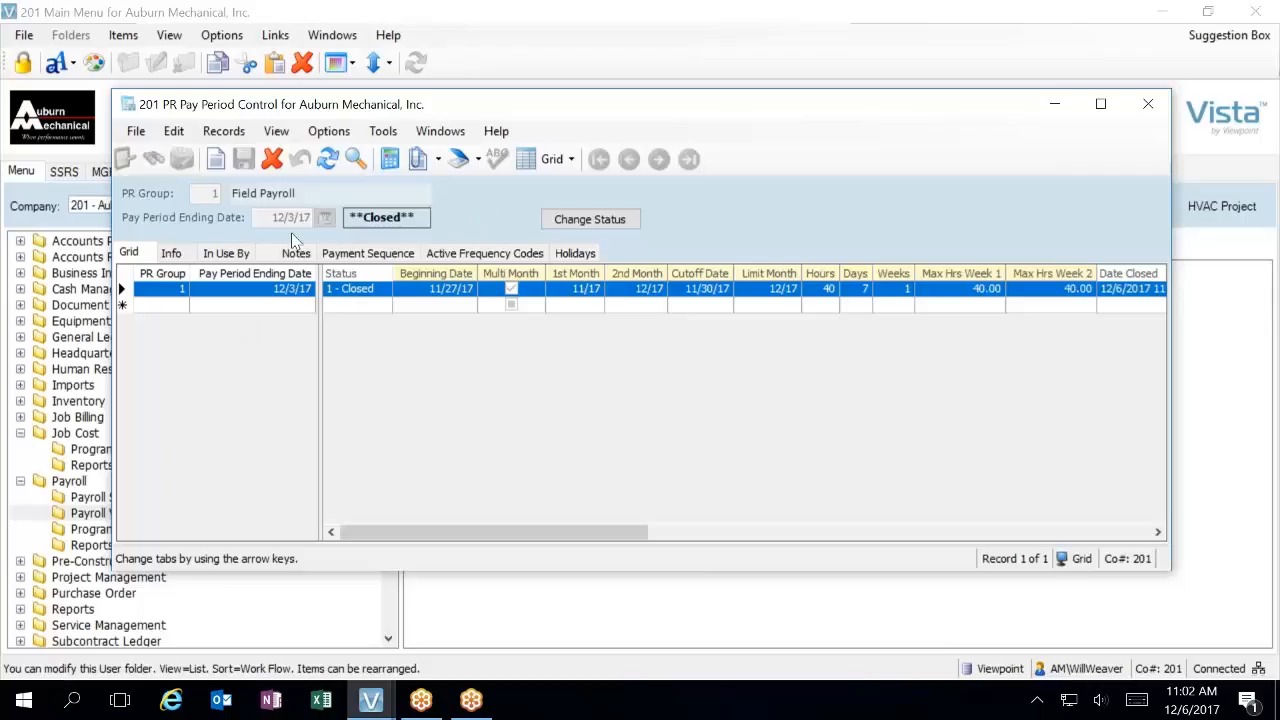
left_click(172, 253)
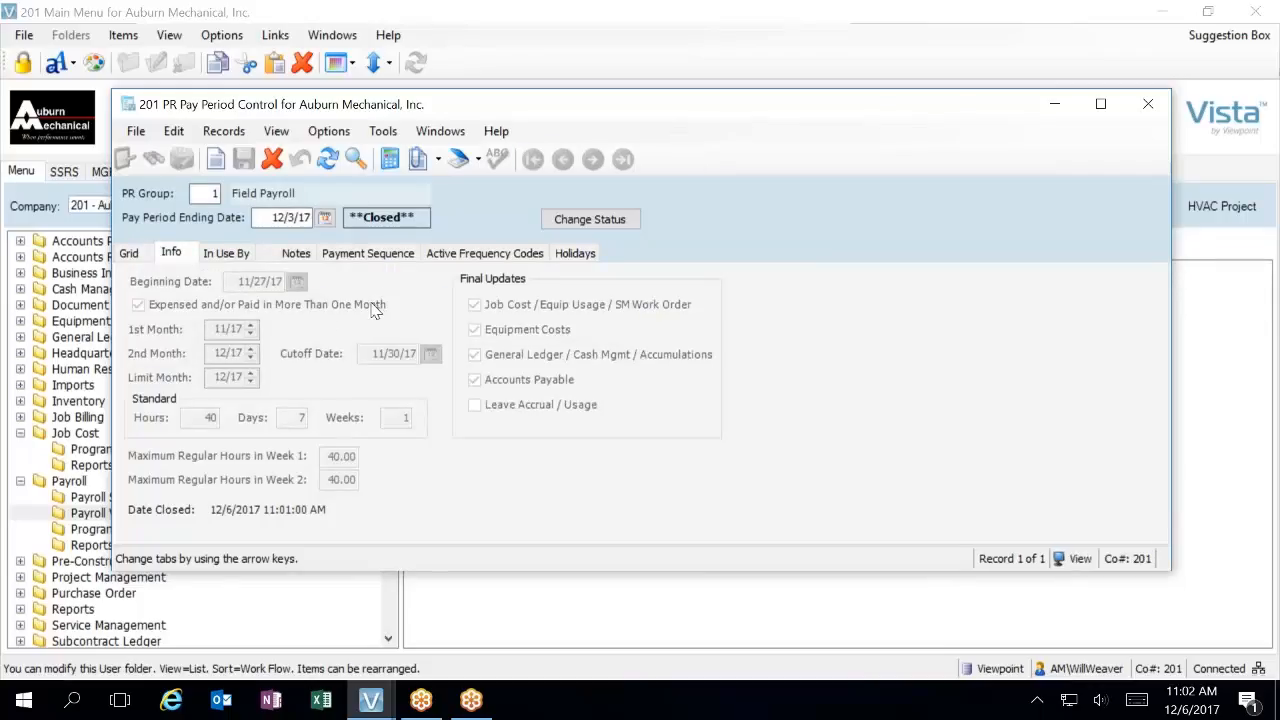
left_click(129, 254)
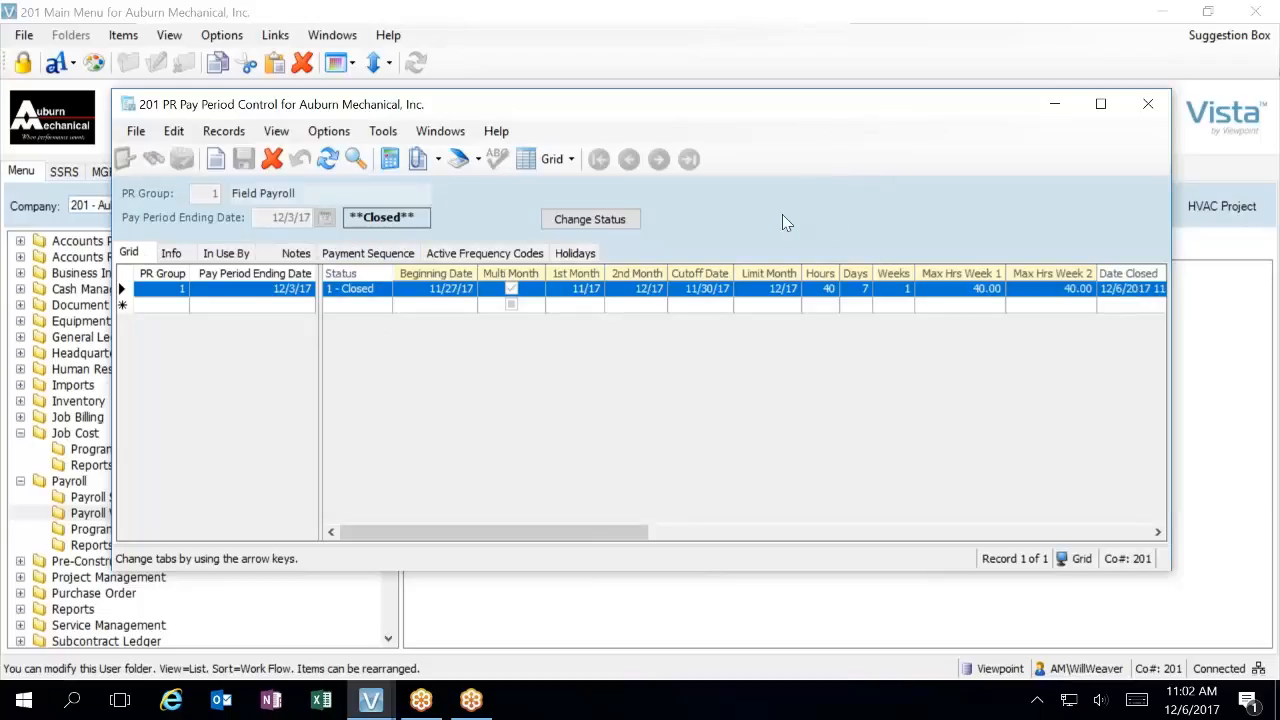
left_click(155, 307)
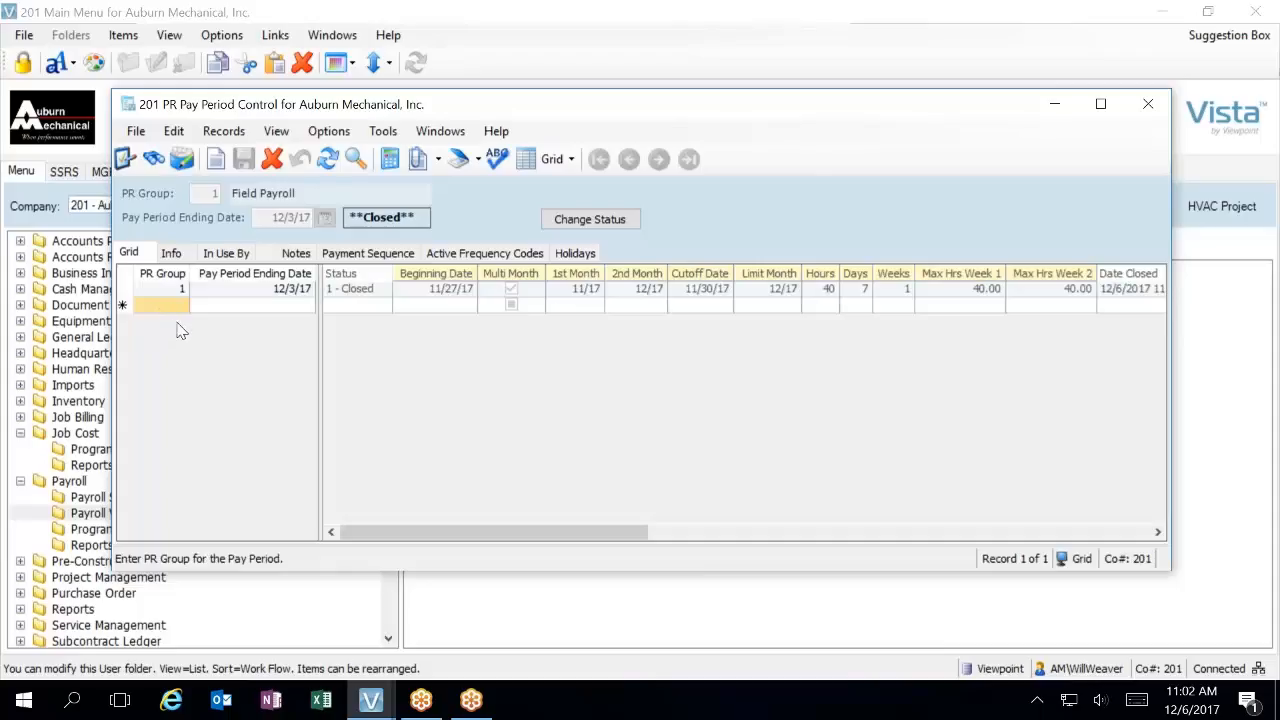
type("1")
key("Tab")
type("12/10/17")
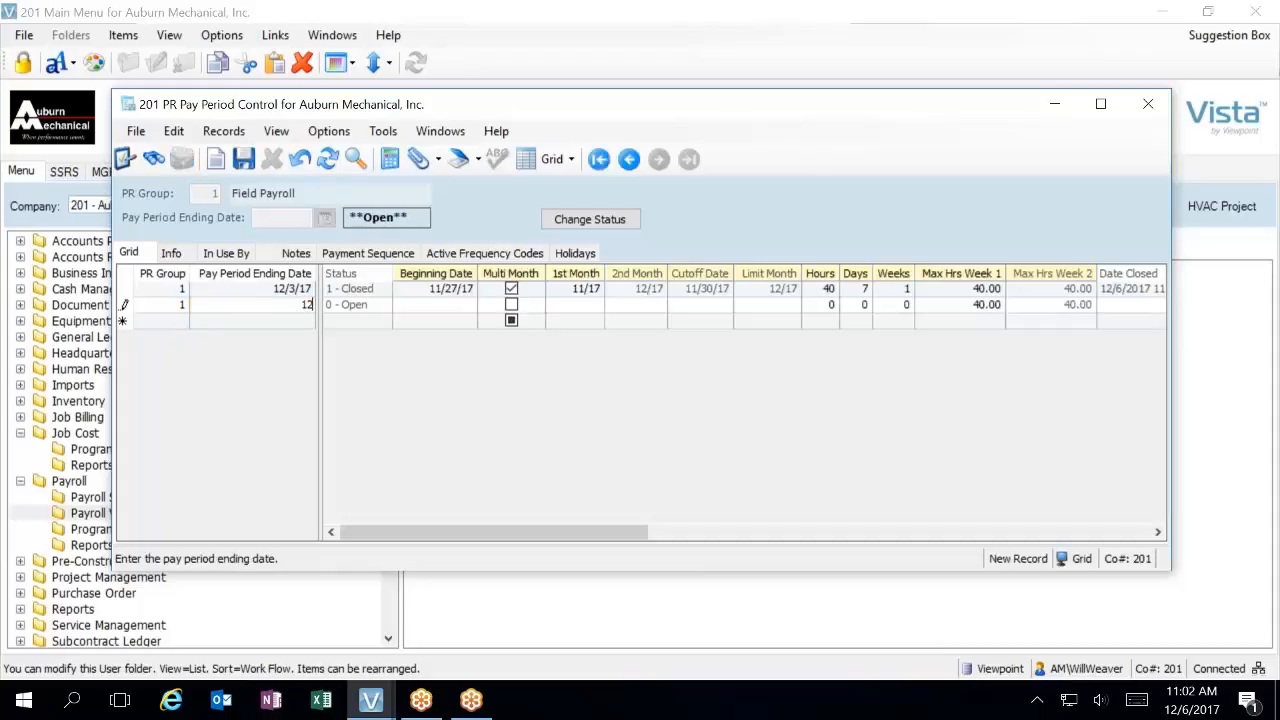
key("Tab")
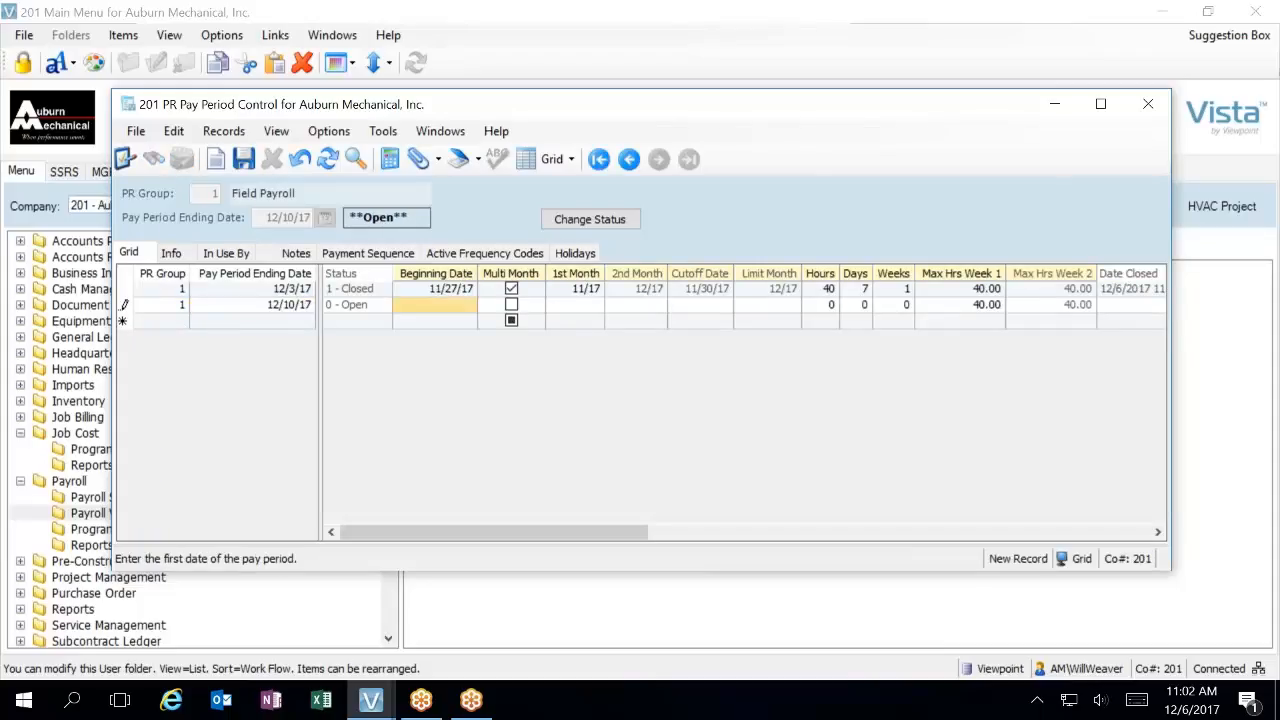
Set the new pay period's beginning date to 12/4/17
type("12")
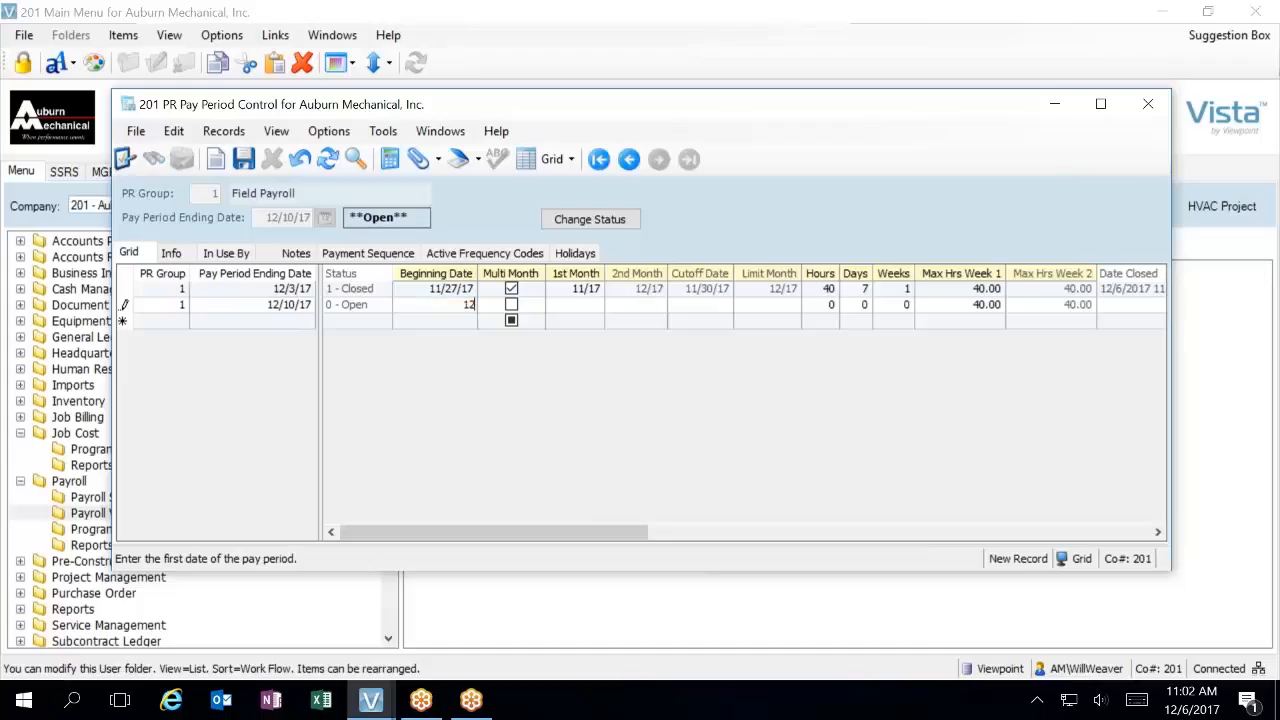
type("/5/17")
key("Tab")
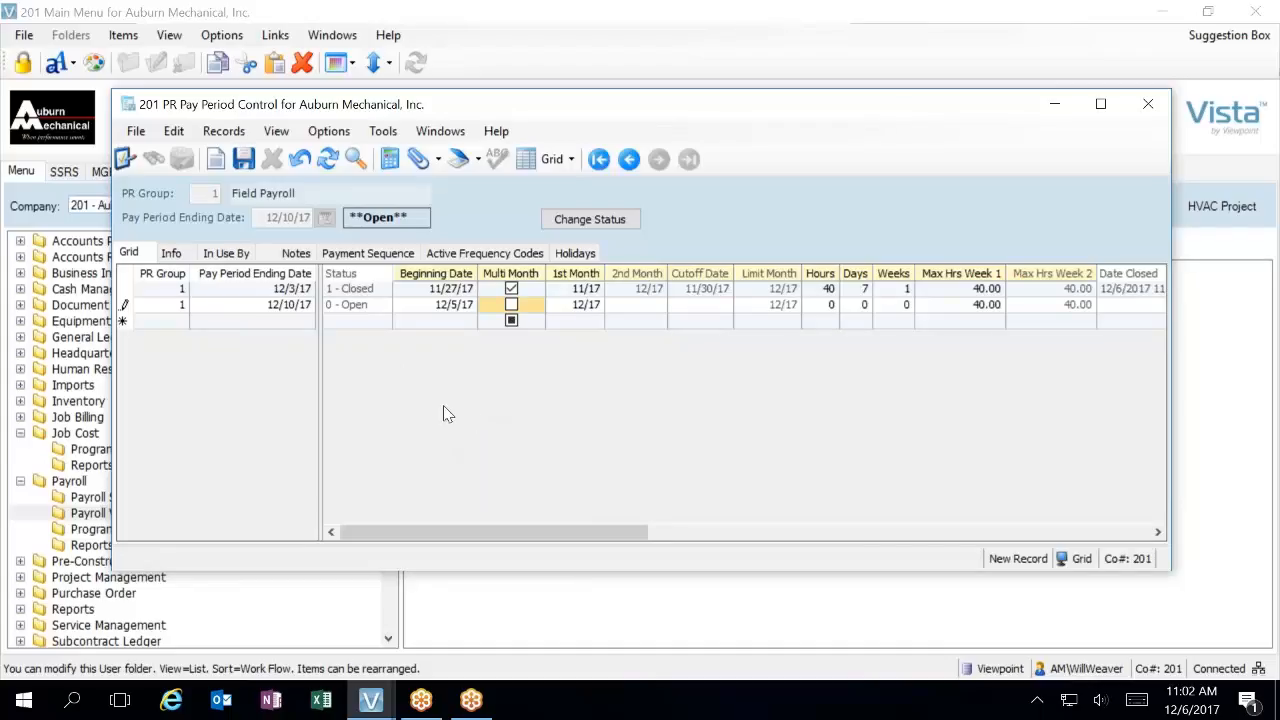
key("shift+Tab")
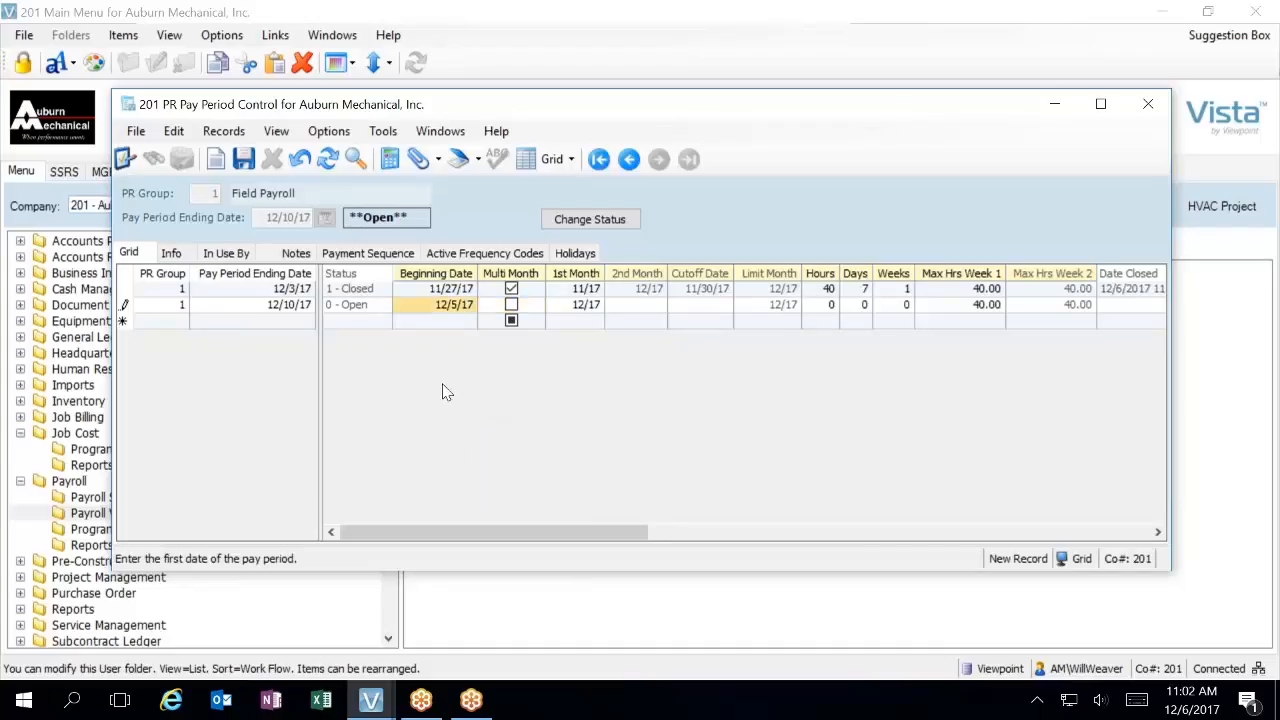
type("124")
key("Tab")
key("shift+Tab")
type("14")
key("Tab")
key("shift+Tab")
type("12")
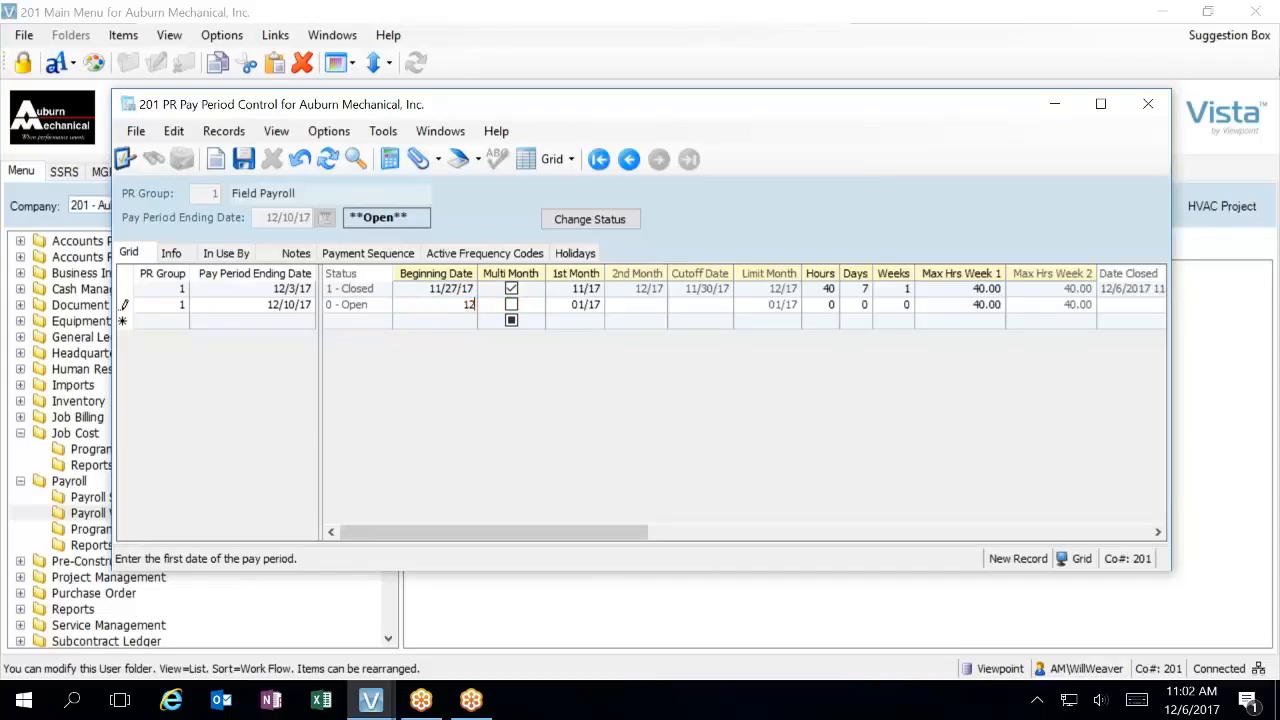
type("/4/17")
key("Tab")
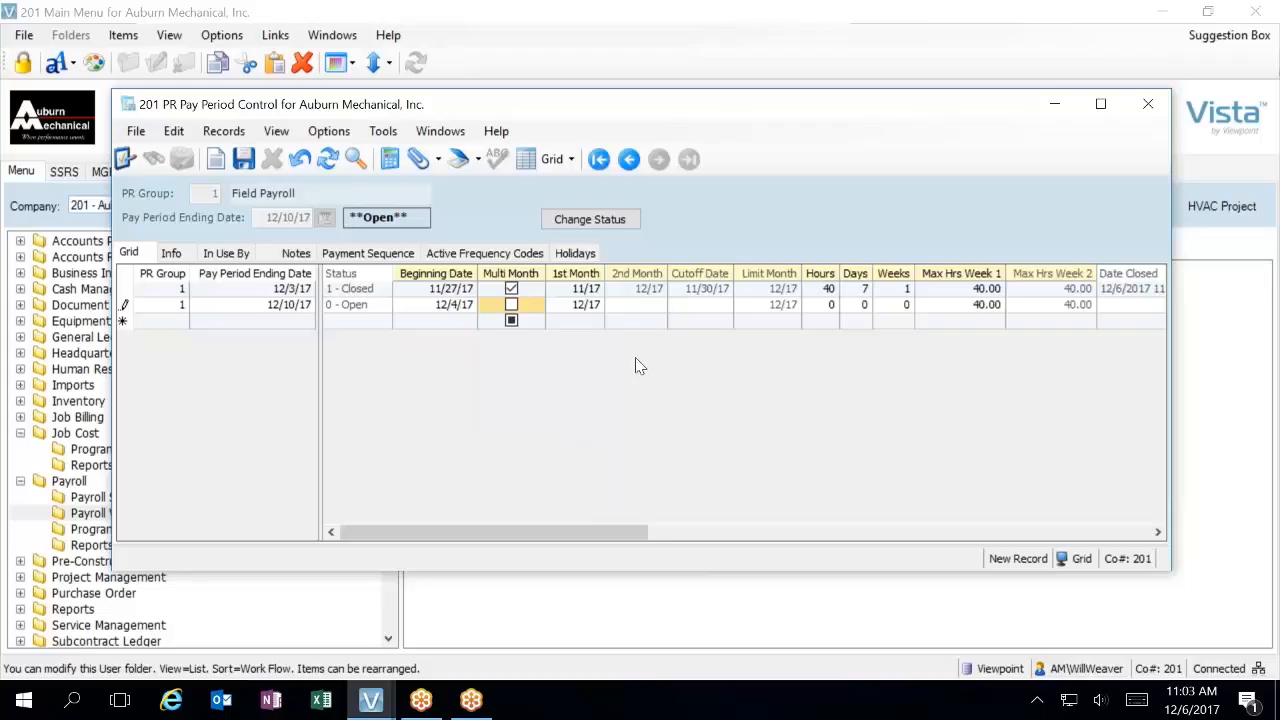
Enter 40 hours, 7 days and 1 week for the new pay period and save the record
key("Tab")
key("Tab")
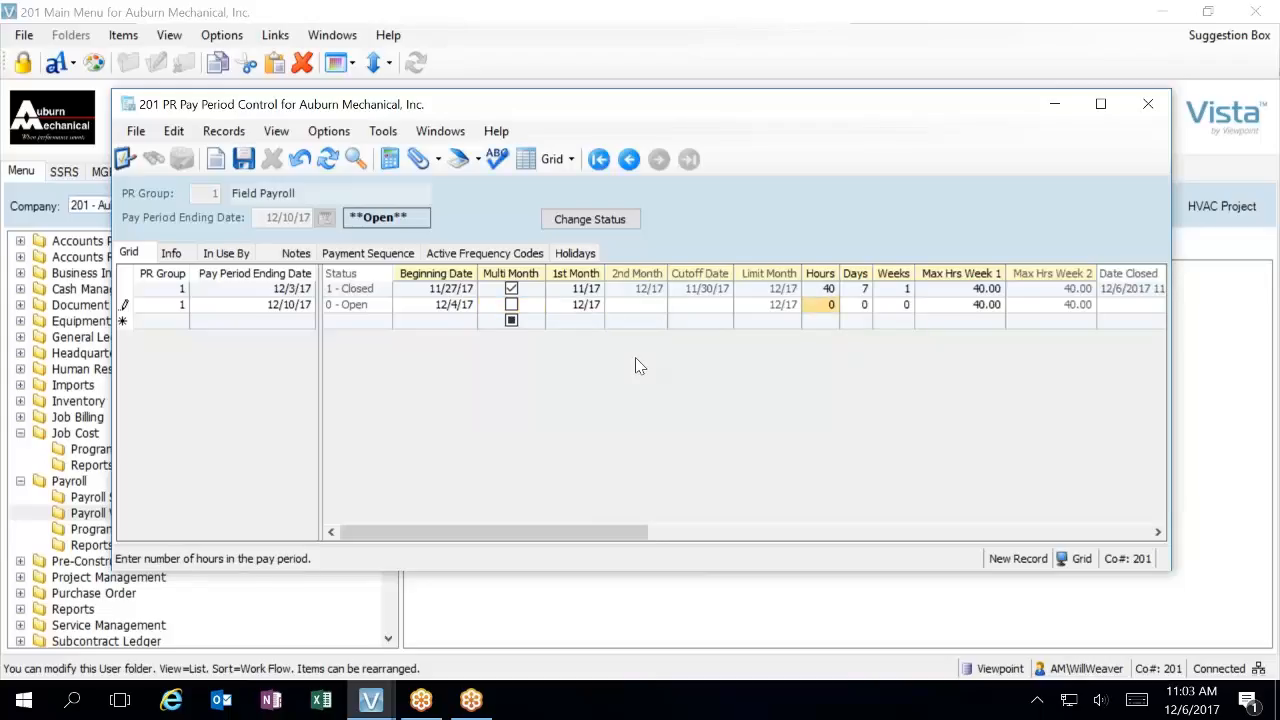
type("40")
key("Tab")
type("7")
key("Tab")
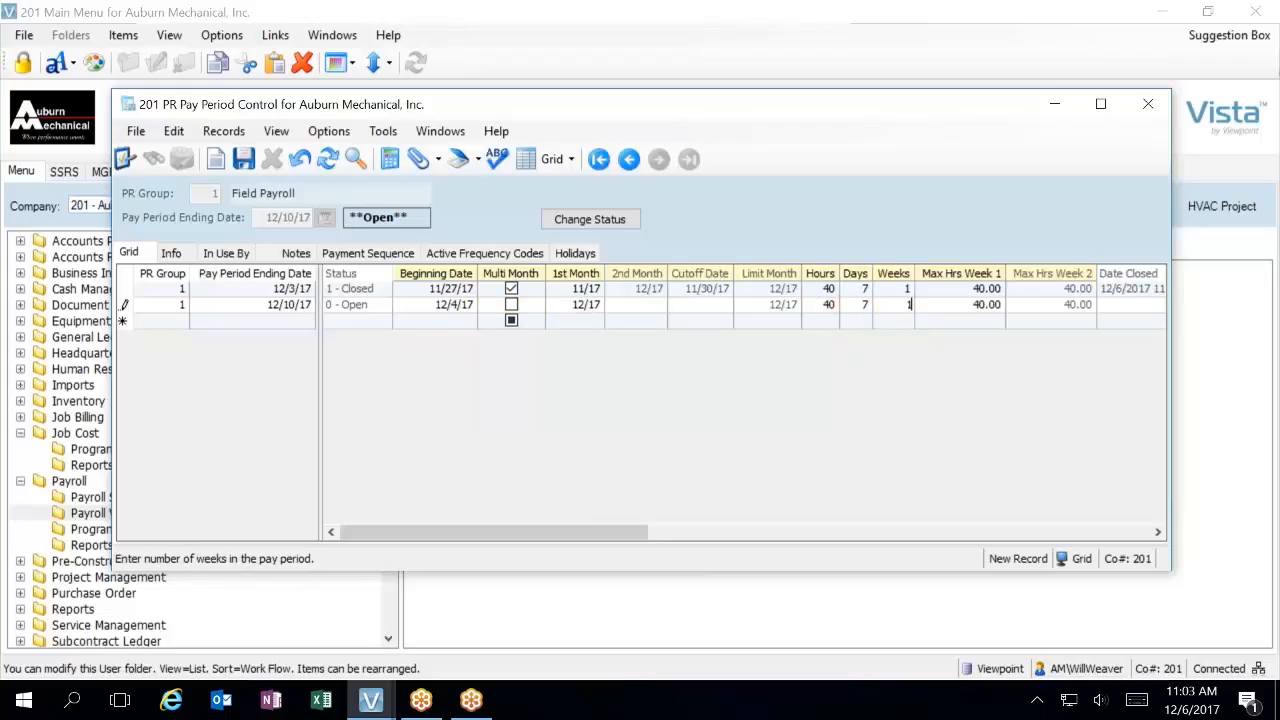
type("1")
key("Tab")
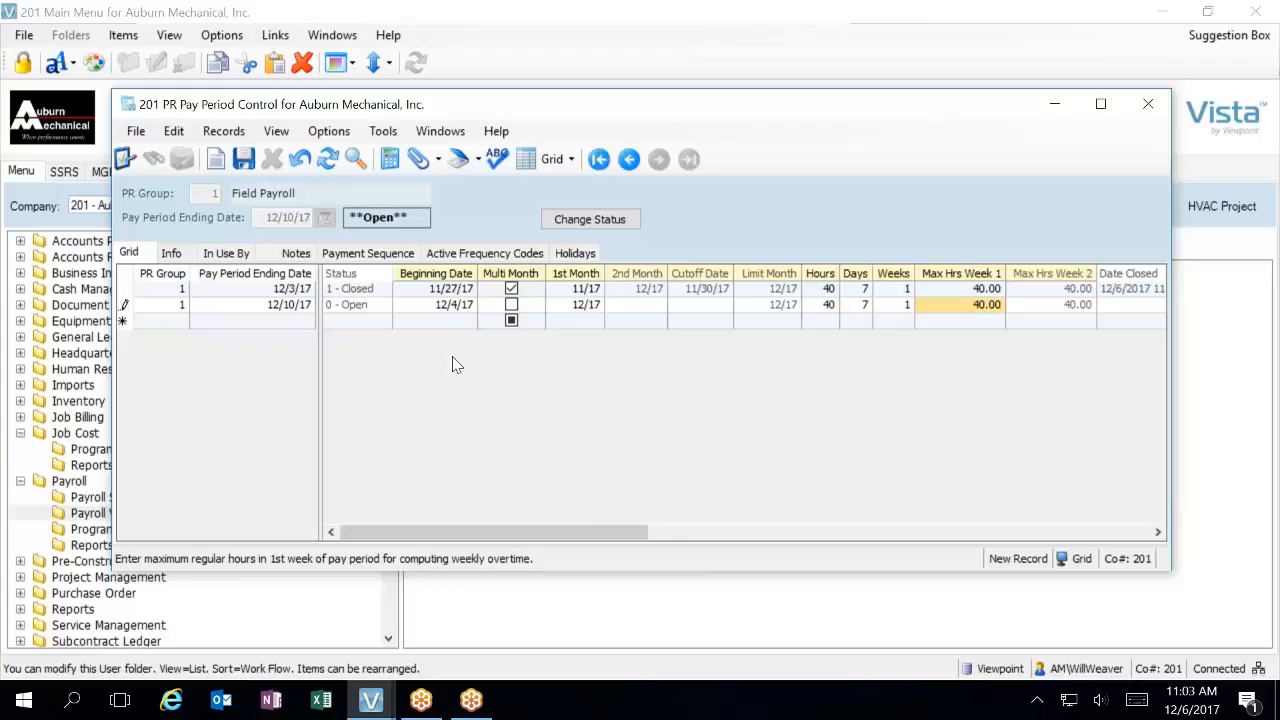
left_click(371, 269)
left_click(826, 377)
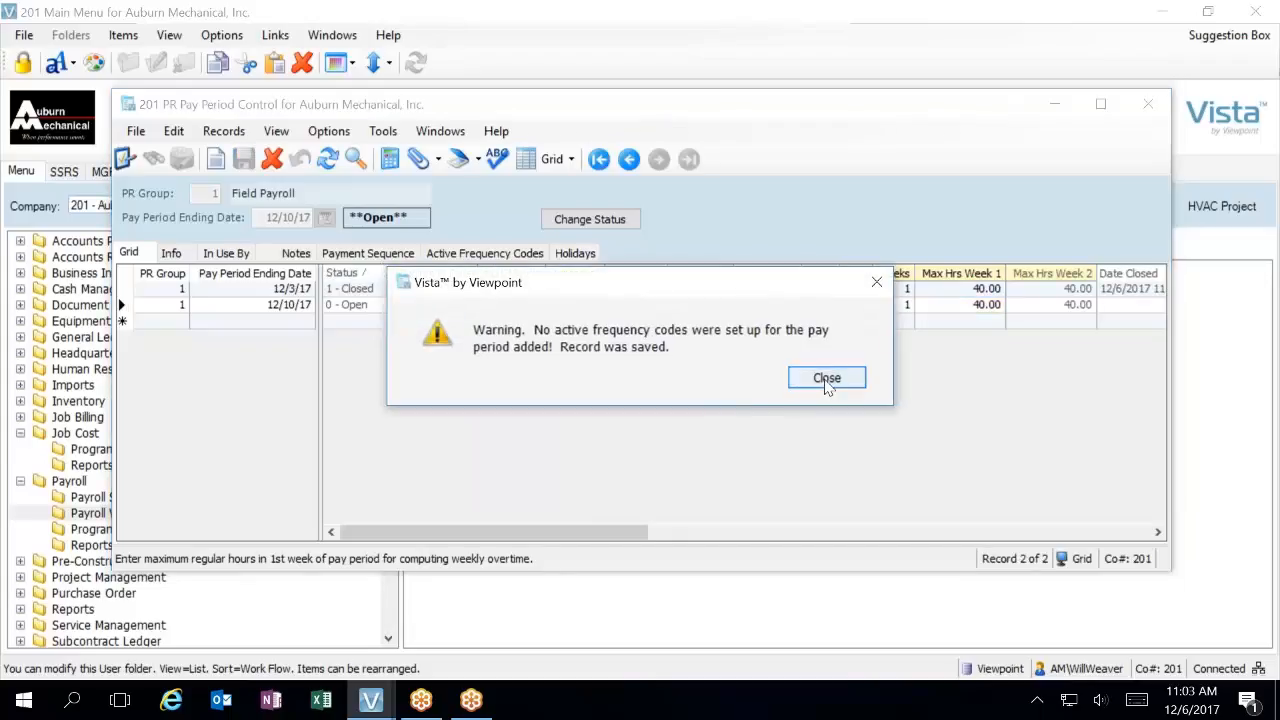
left_click(368, 253)
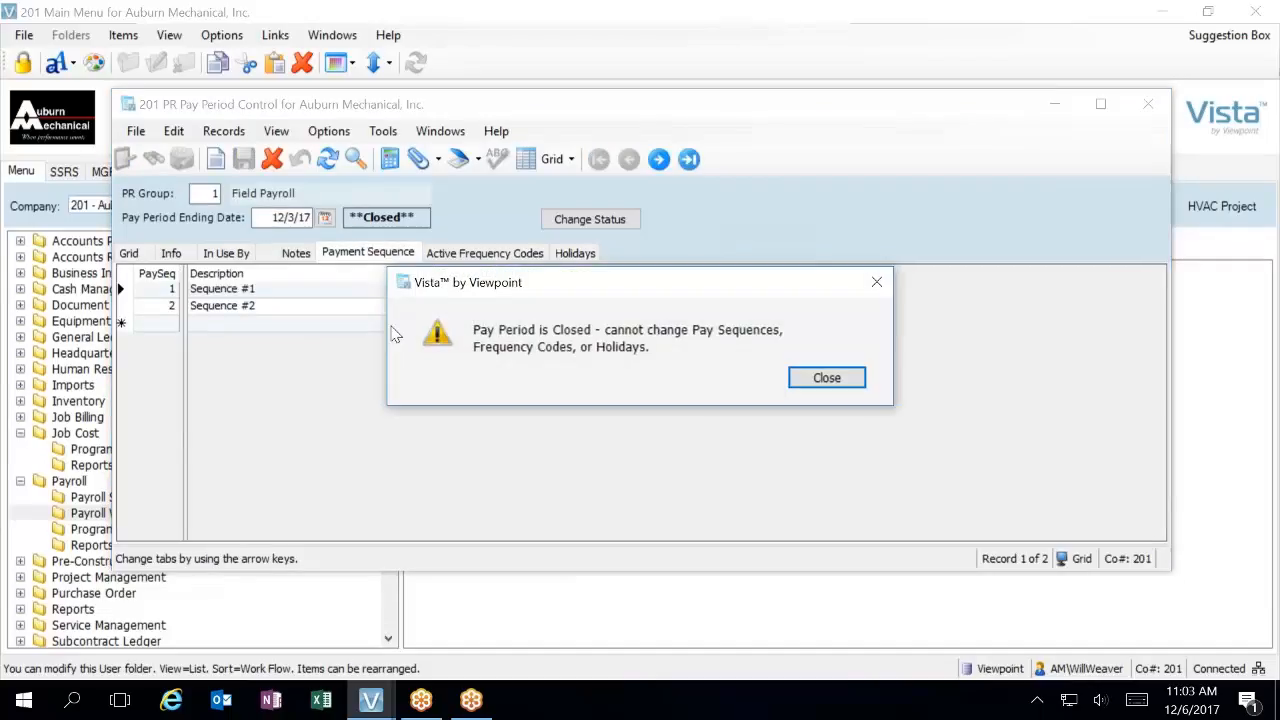
left_click(826, 378)
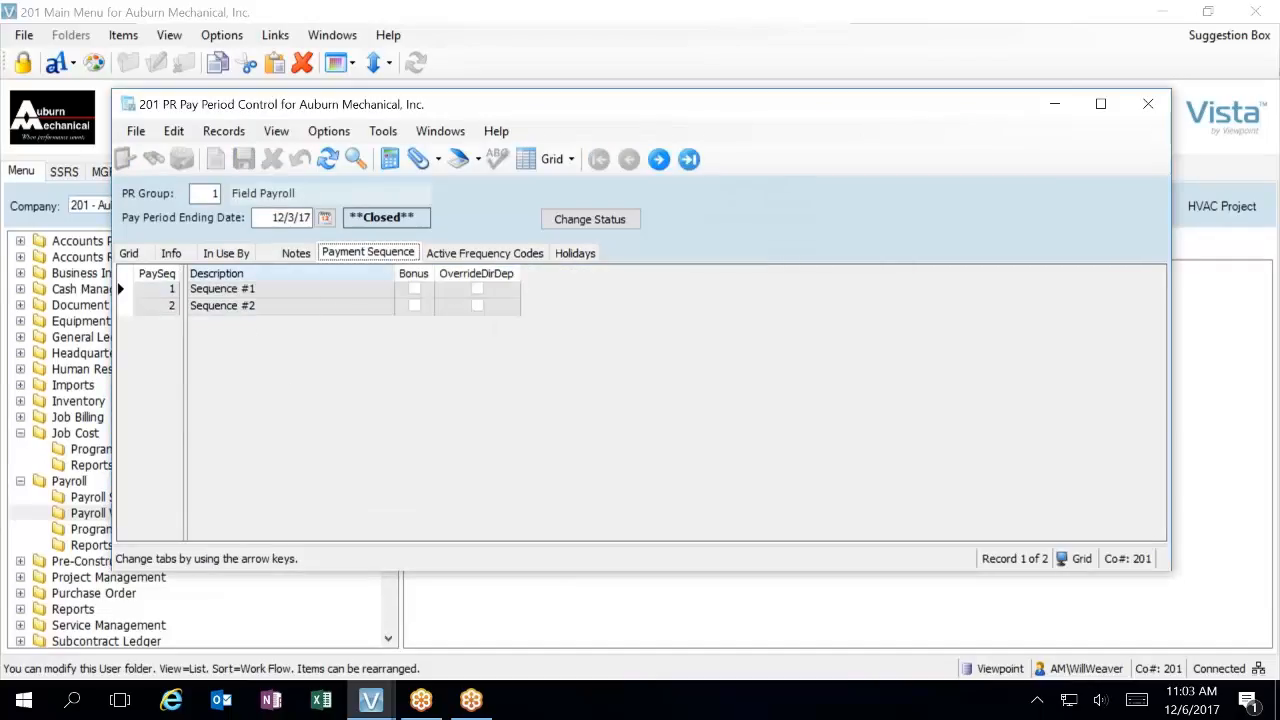
left_click(129, 254)
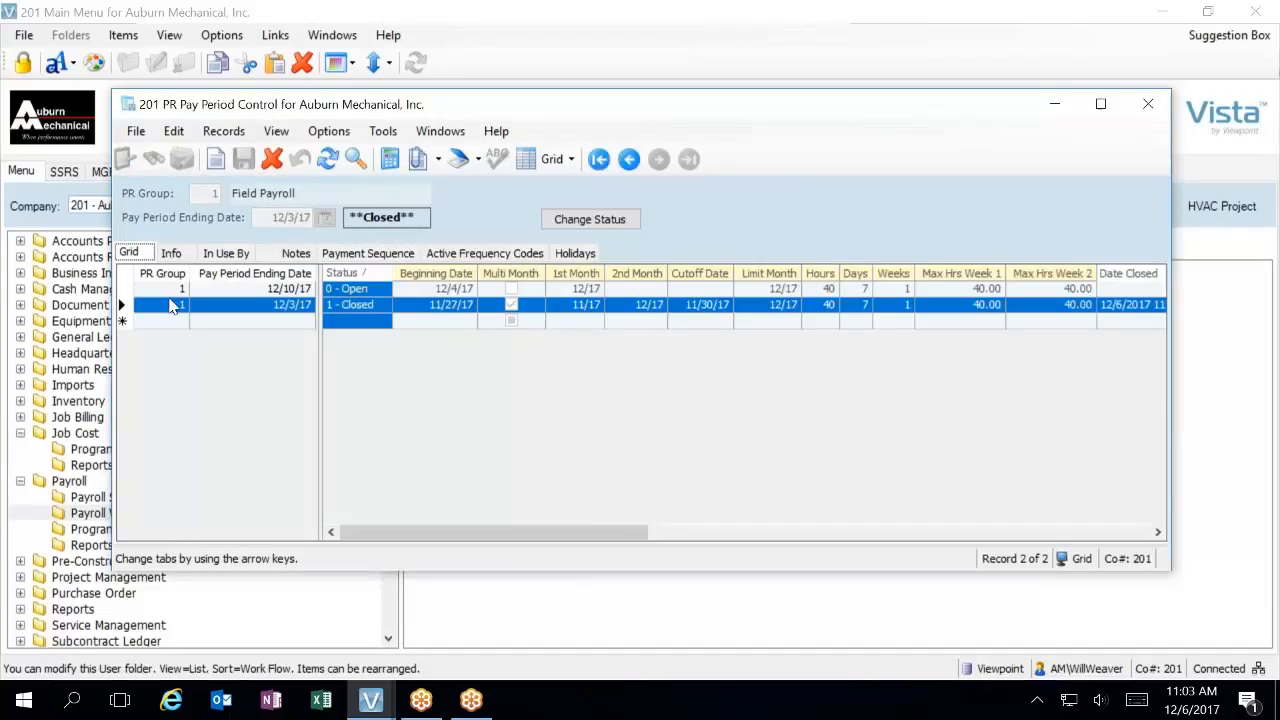
left_click(353, 285)
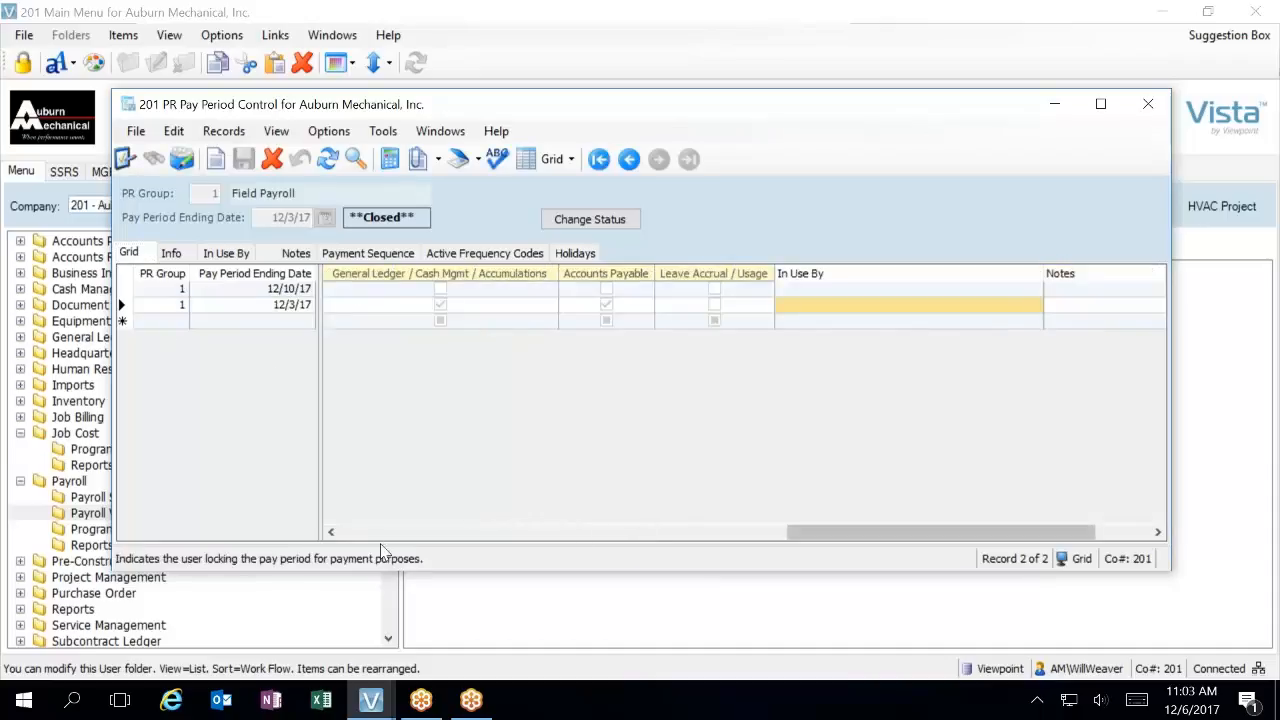
left_click(350, 533)
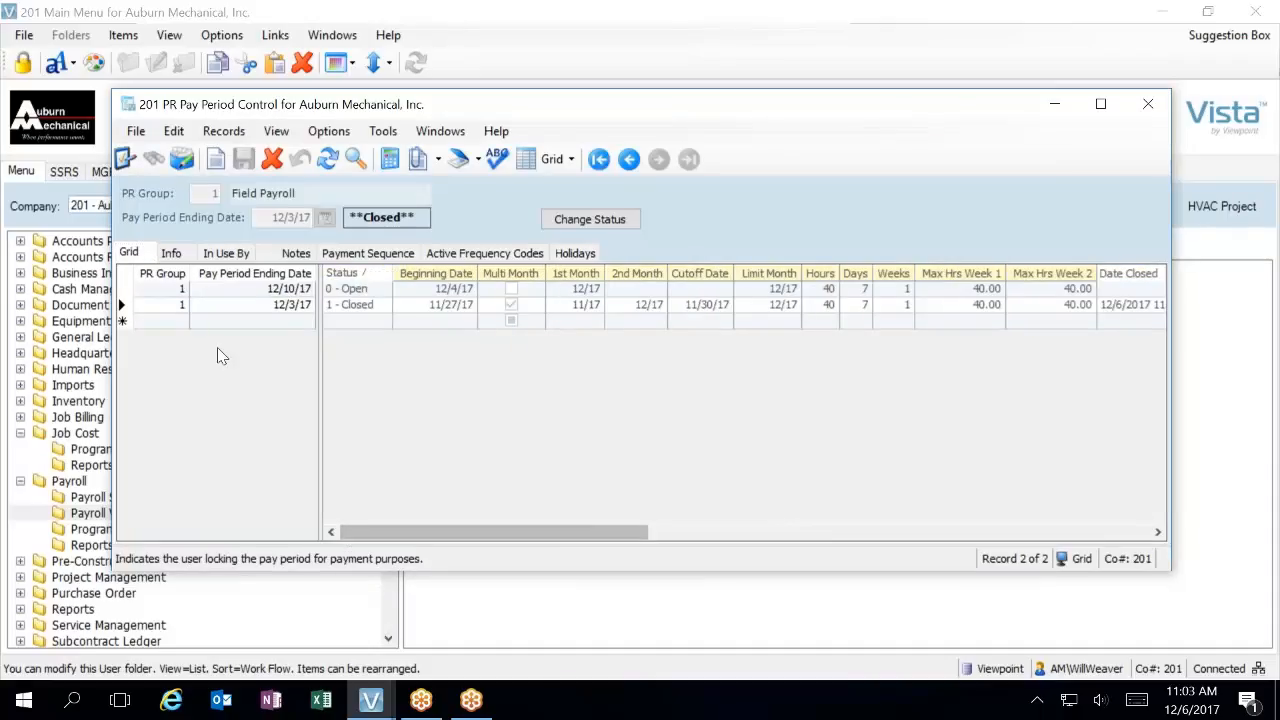
For the 12/10/17 pay period, check the payment sequence, add the active frequency code W (Weekly), and close Pay Period Control
left_click(172, 290)
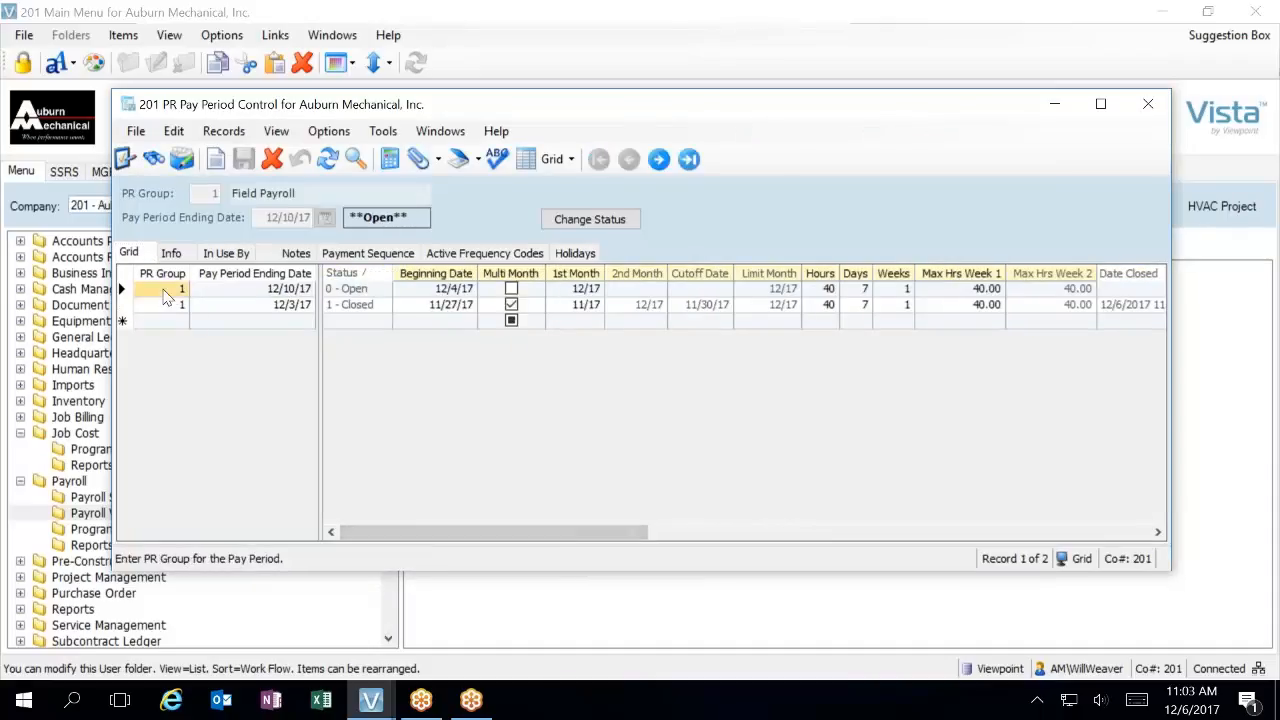
left_click(350, 255)
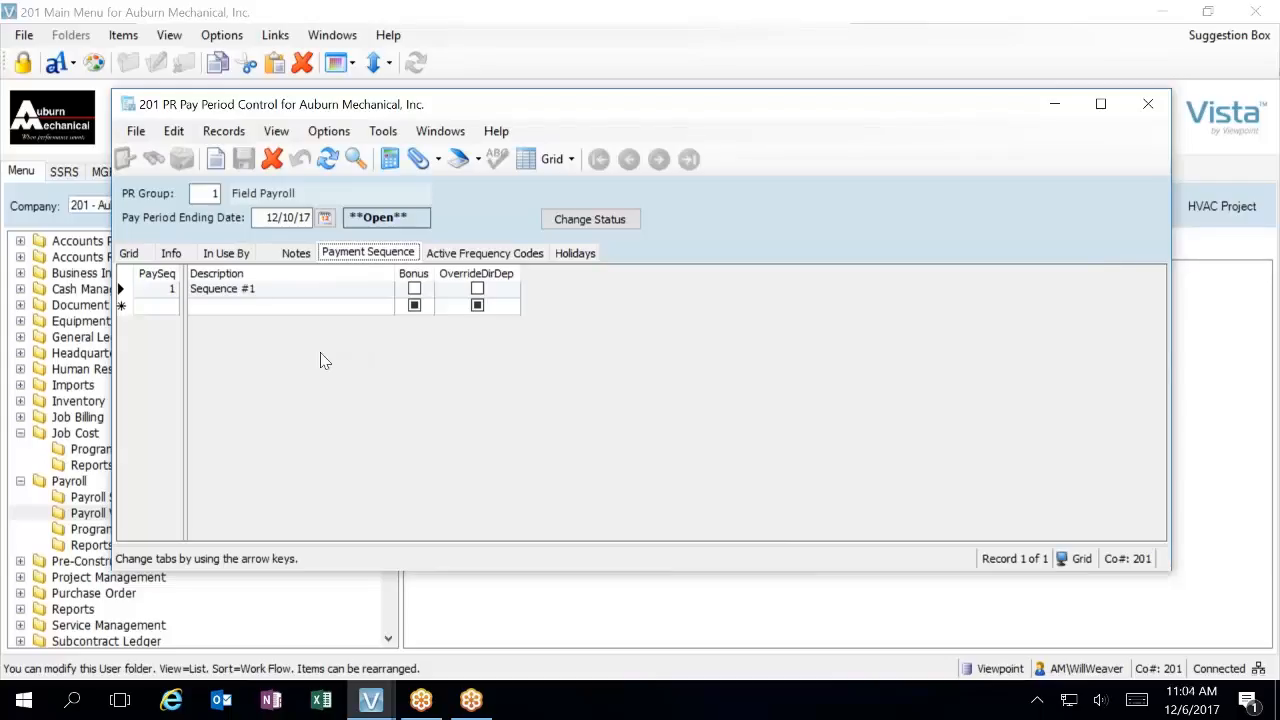
left_click(480, 255)
left_click(173, 291)
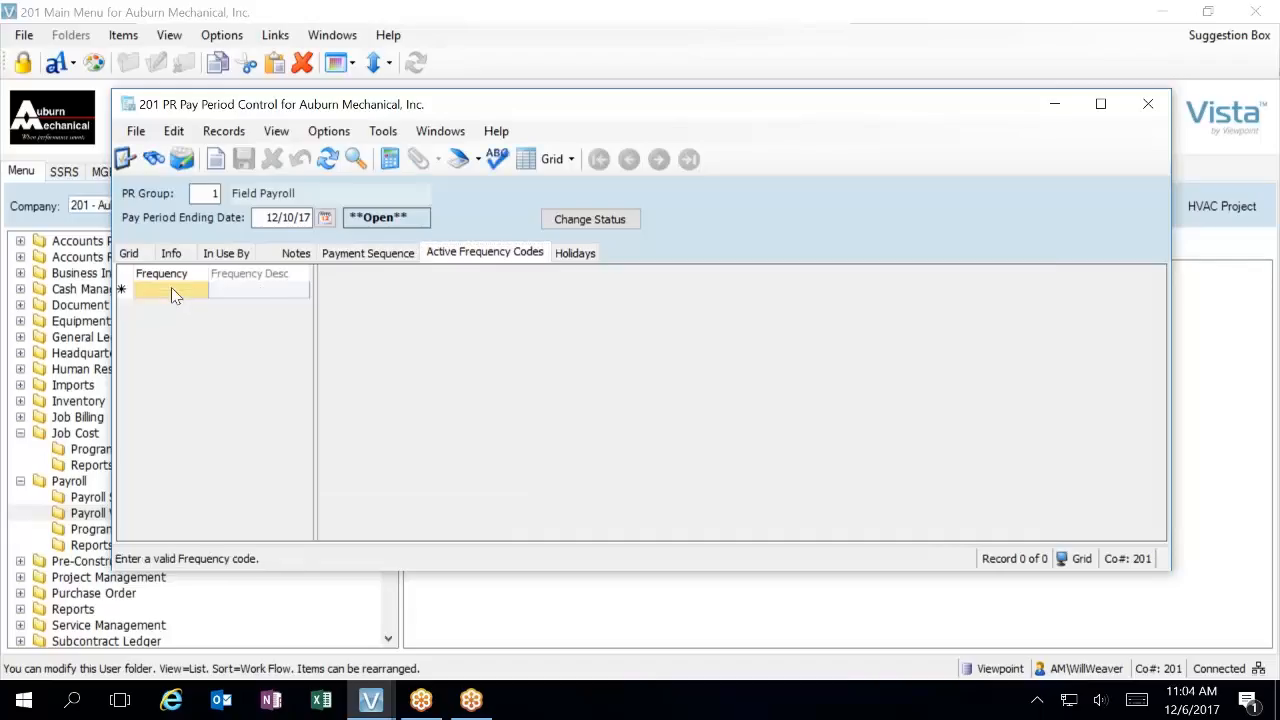
key("F4")
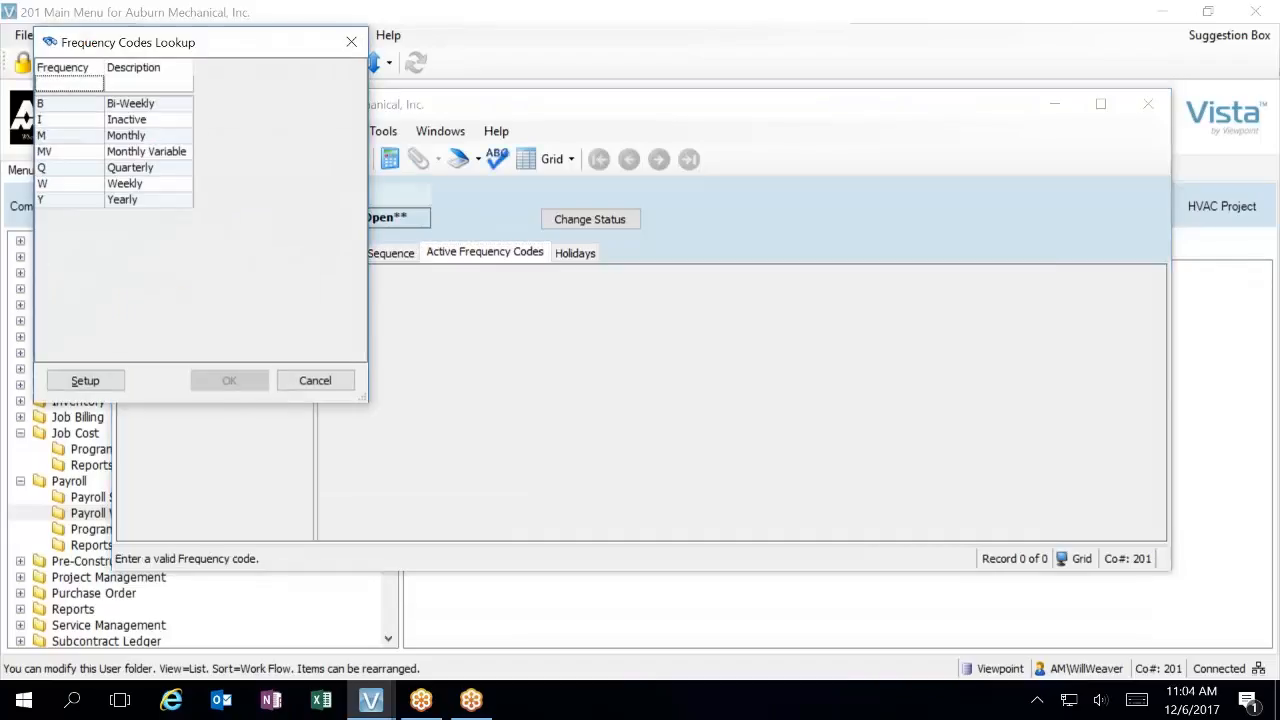
left_click(124, 183)
left_click(229, 380)
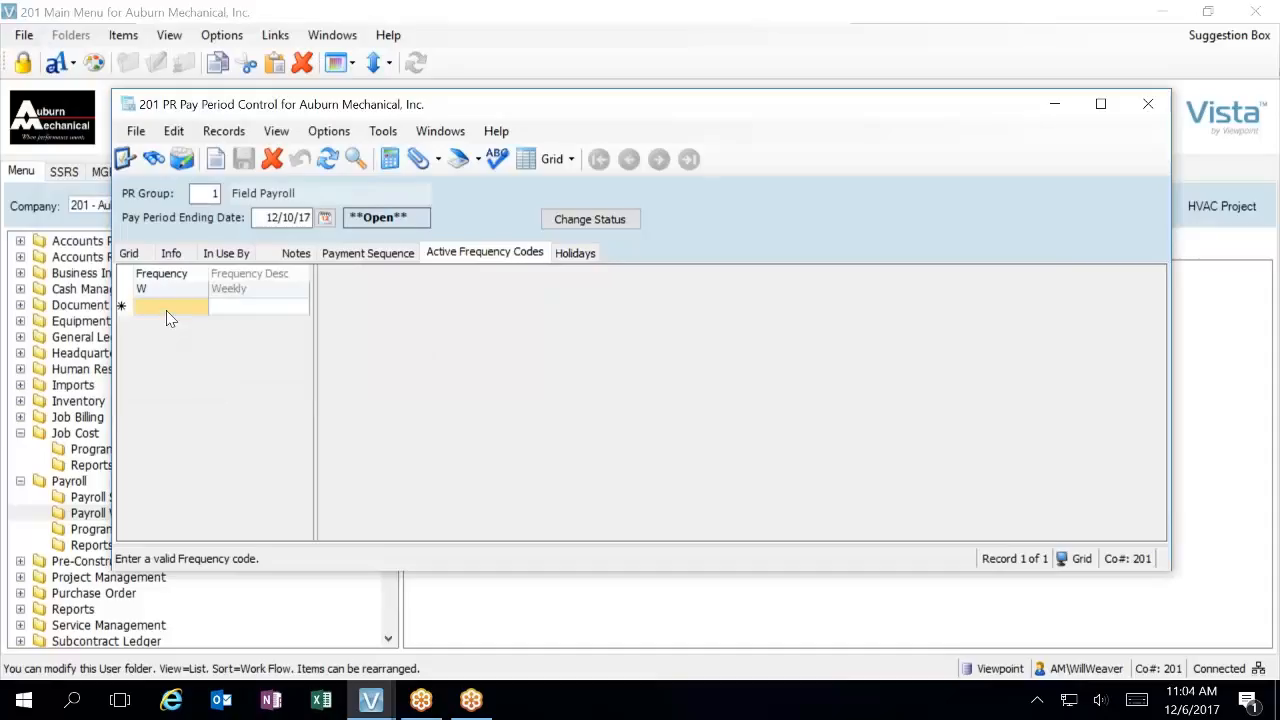
key("F4")
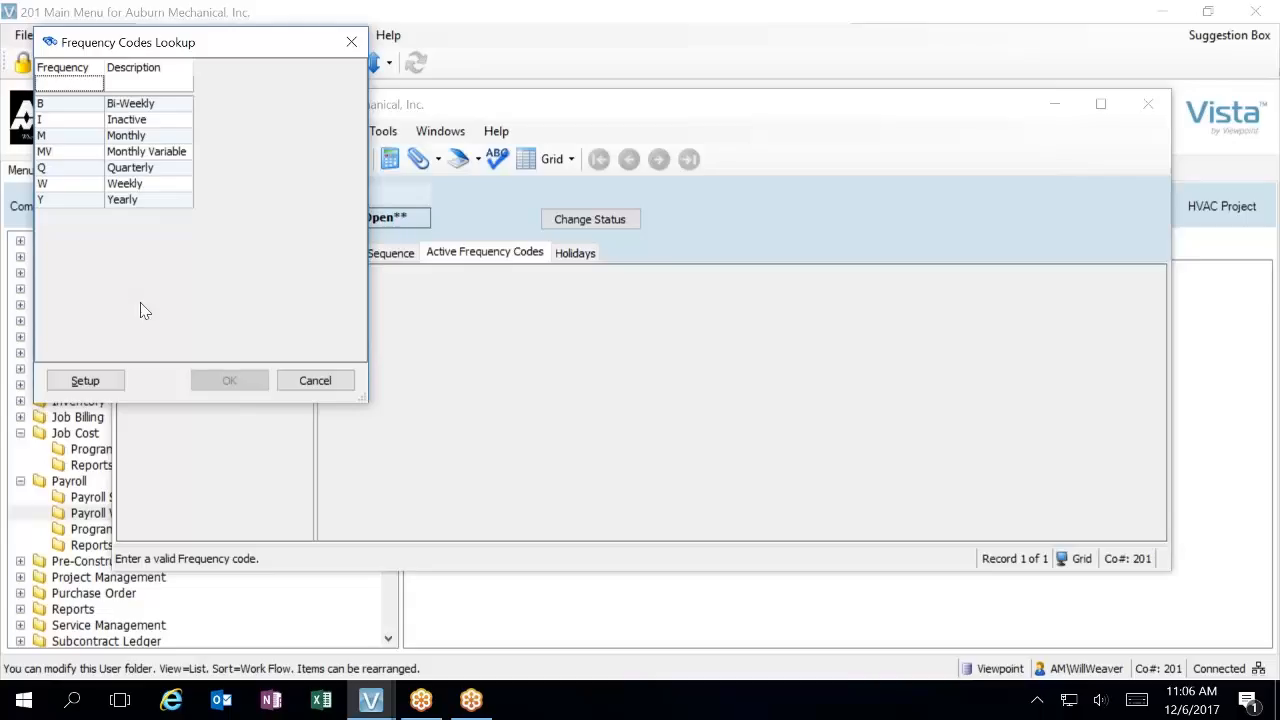
left_click(318, 380)
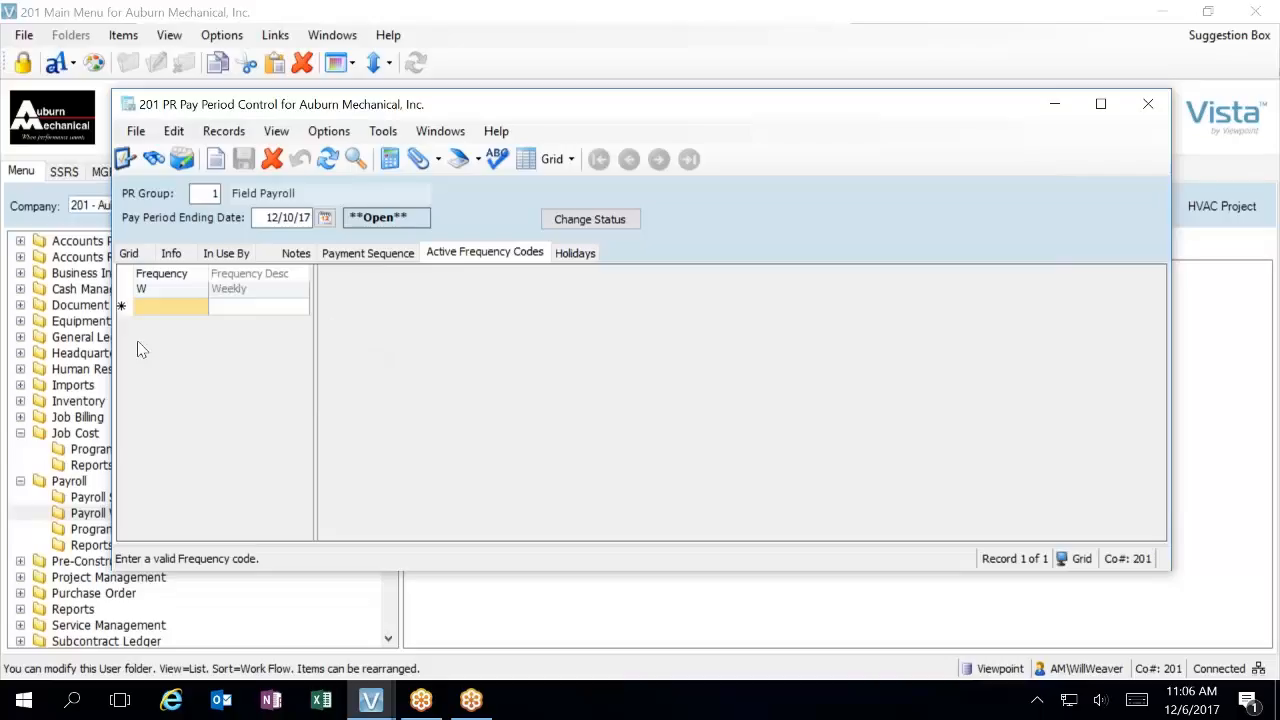
left_click(1146, 105)
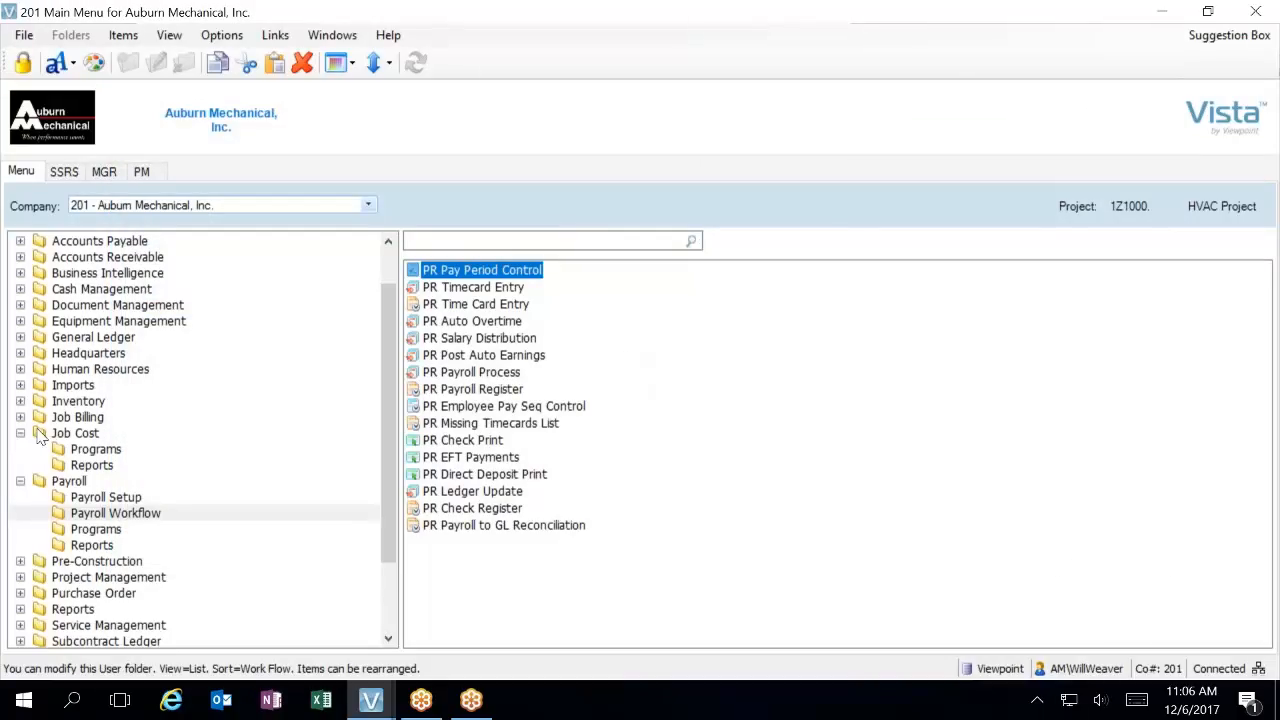
Open PR Automatic Earnings from the Payroll Setup folder, show its records as a grid and widen the window to show more columns
left_click(100, 497)
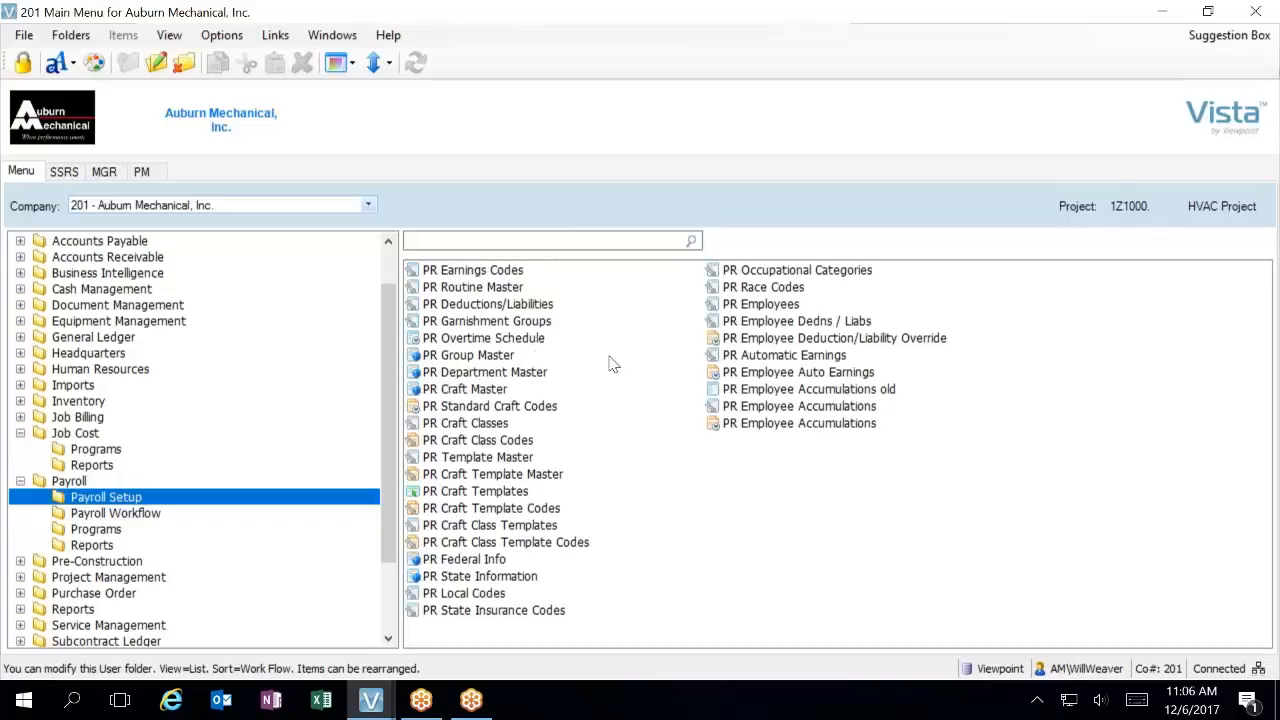
double_click(743, 356)
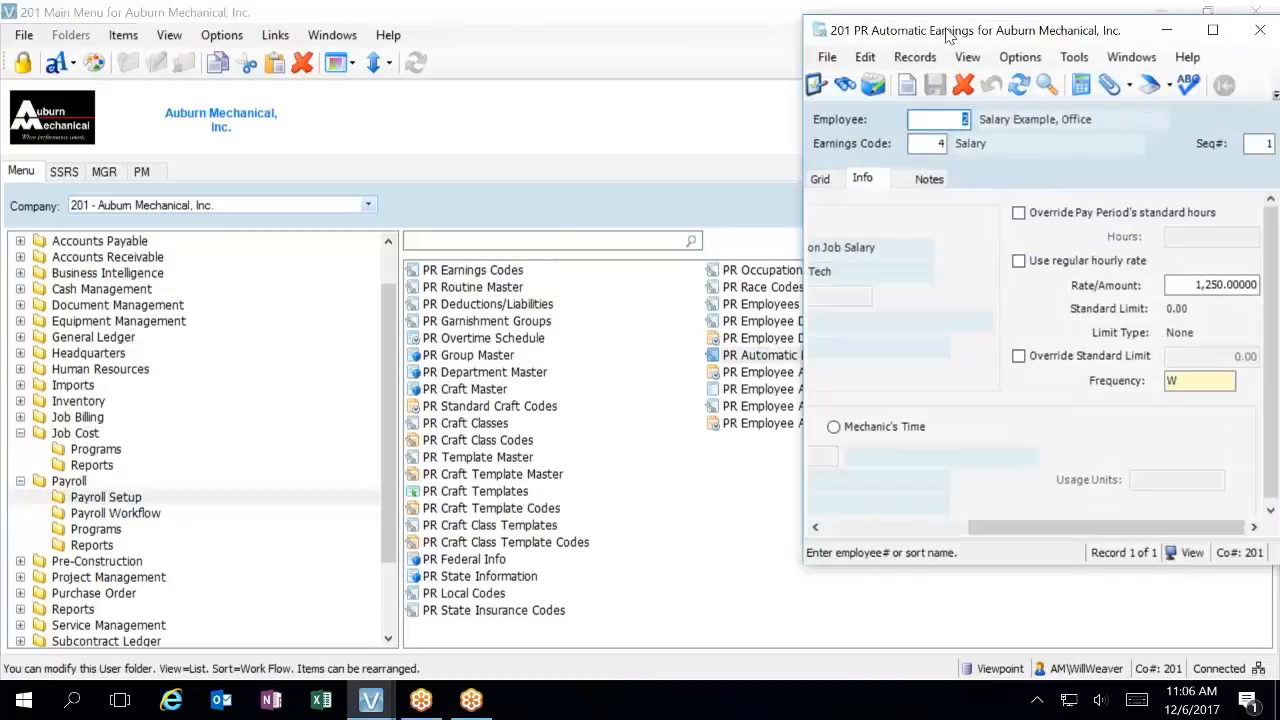
left_click_drag(950, 30, 300, 123)
left_click(184, 273)
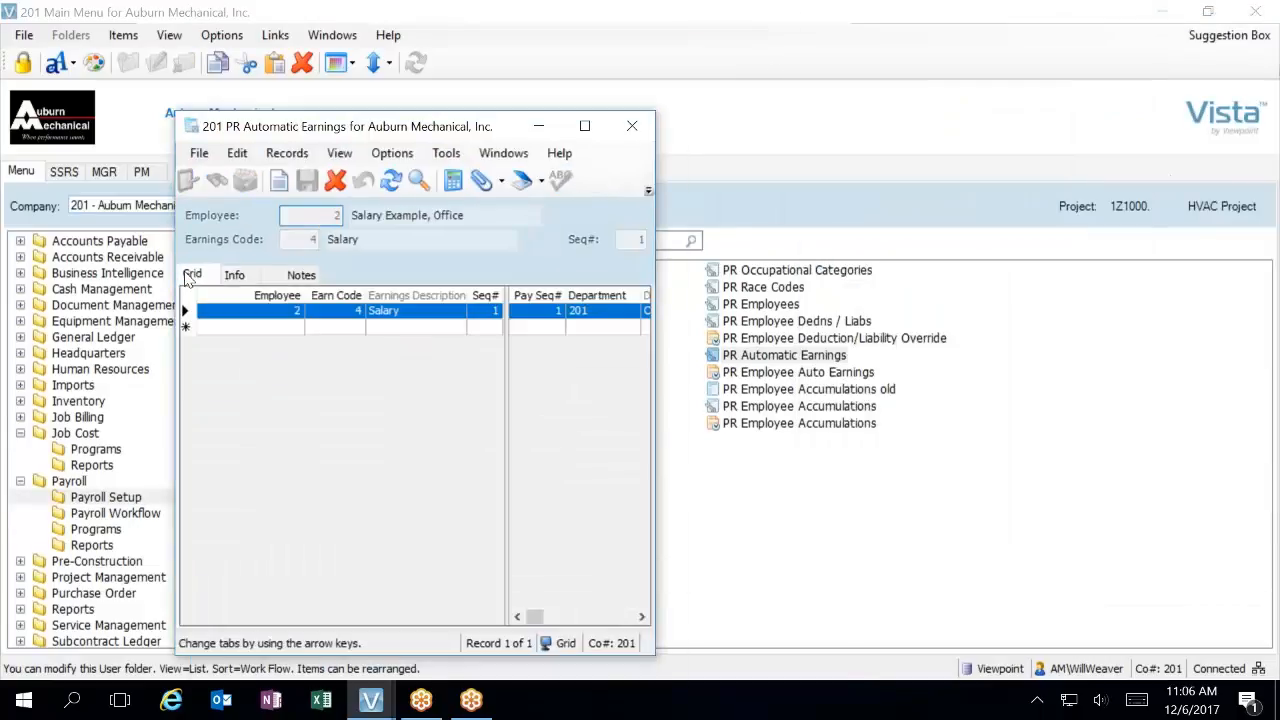
left_click_drag(652, 213, 1166, 111)
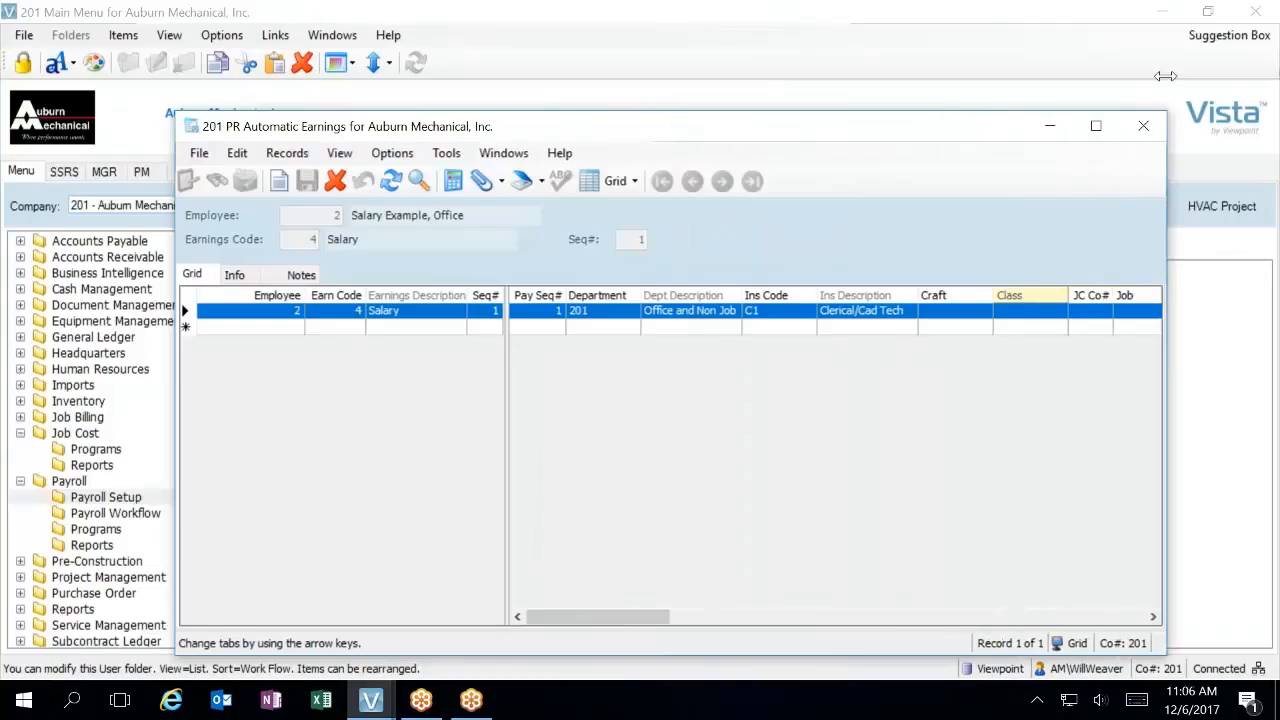
Start a new automatic earnings record and fill in the employee by filtering the active employee lookup on sort name
left_click(254, 330)
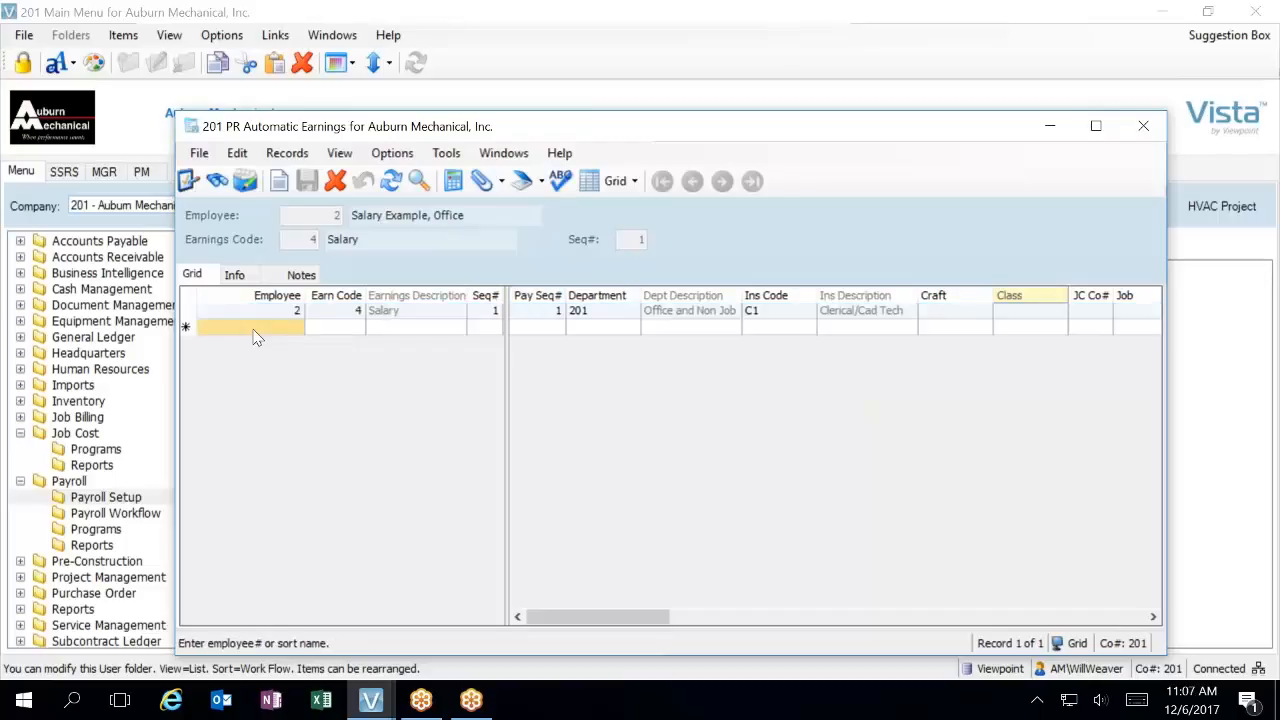
key("F4")
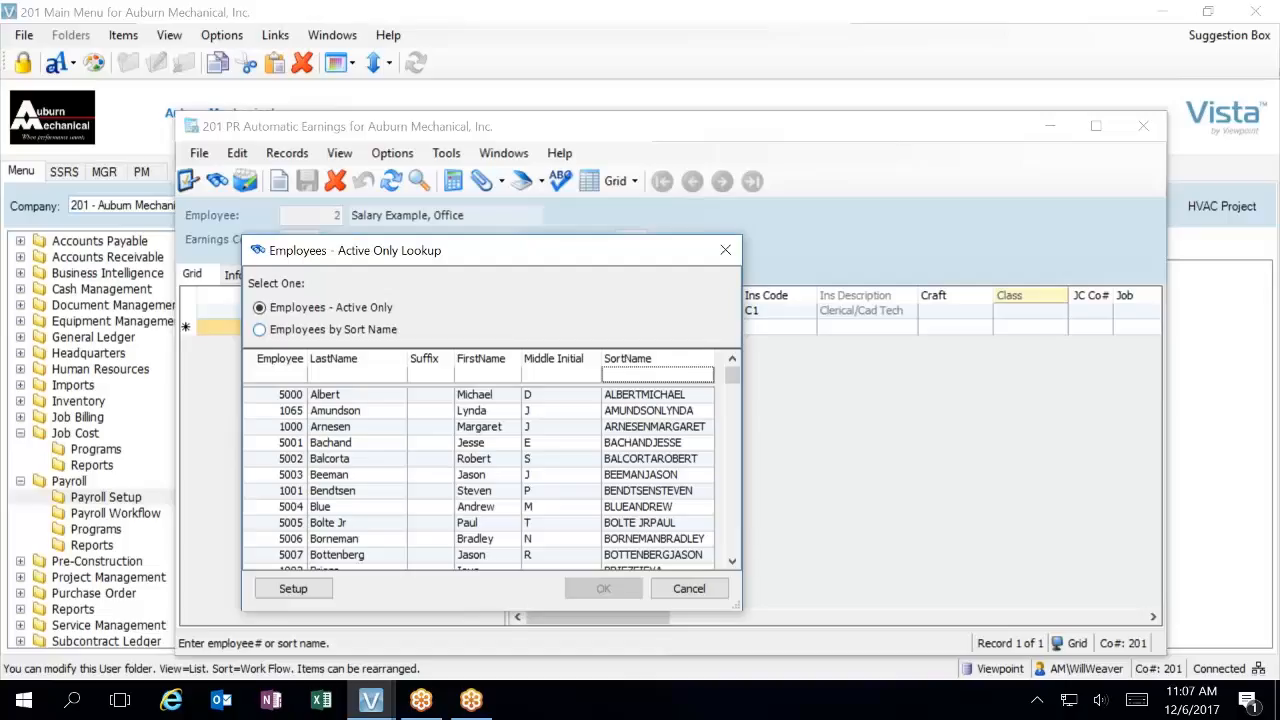
type("du")
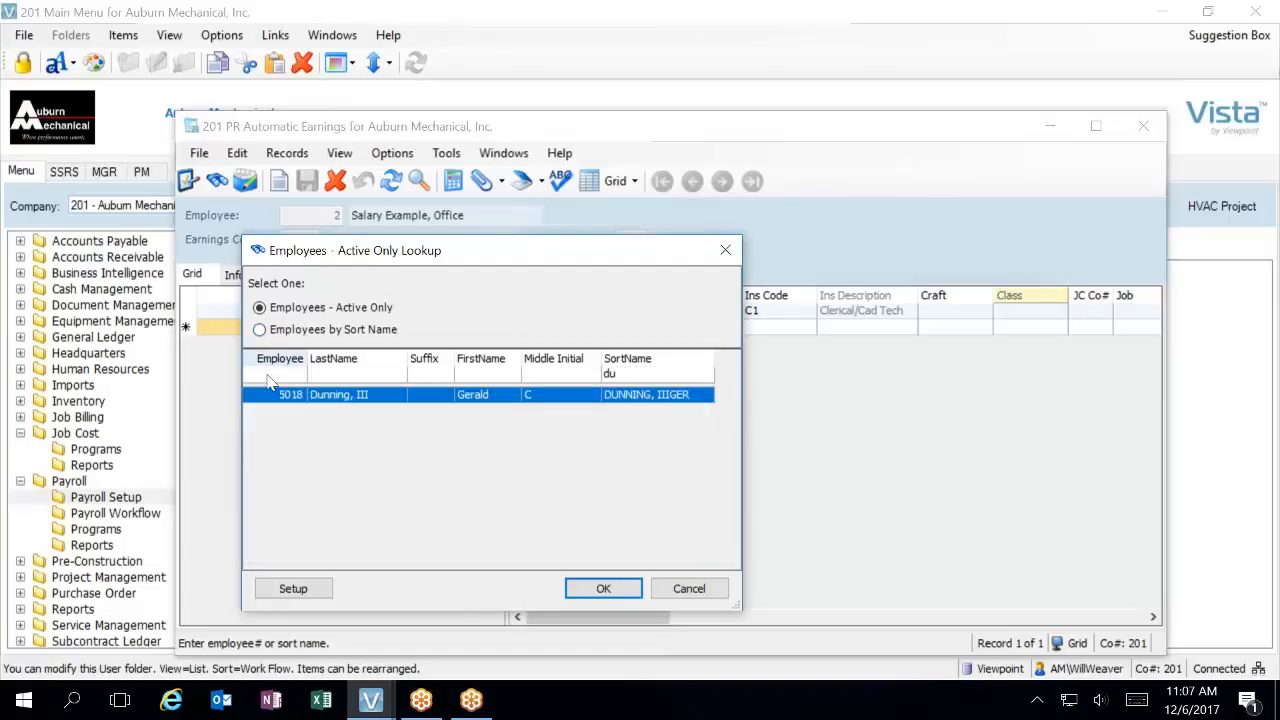
double_click(335, 395)
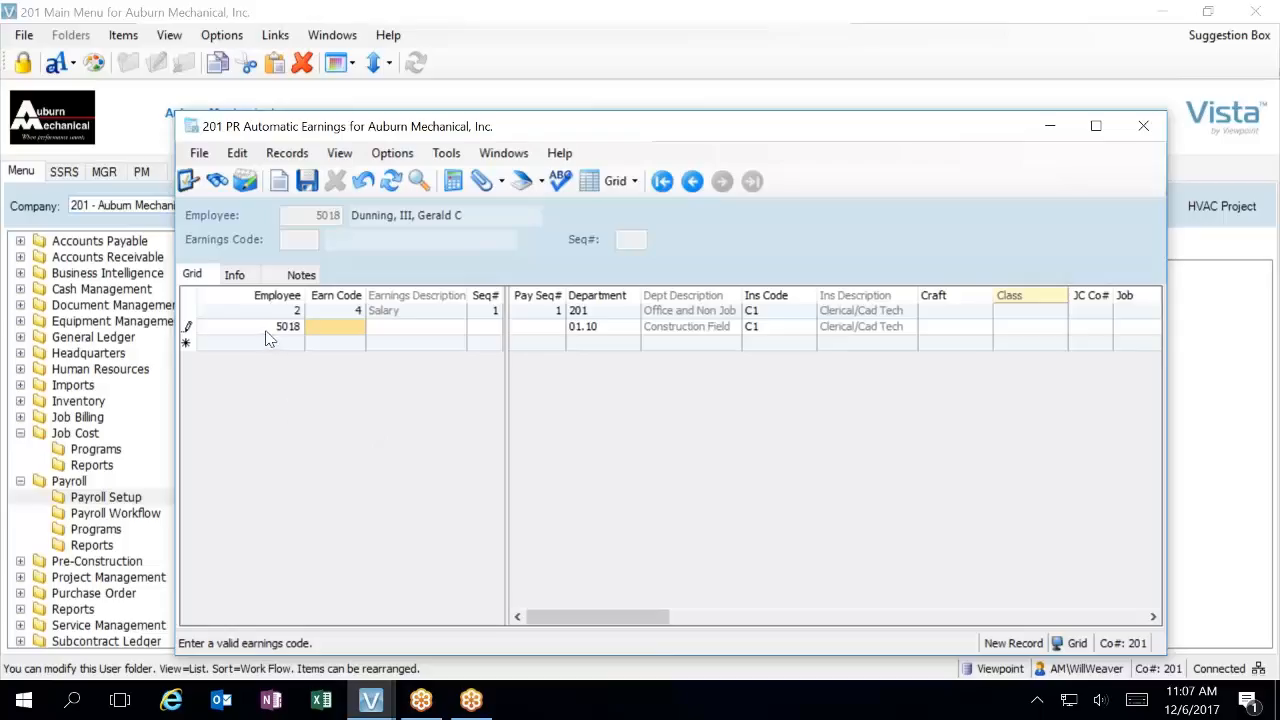
Assign earnings code 11 (Vehicle Allowance) to the new record from the full earnings code lookup
left_click(358, 328)
key("F4")
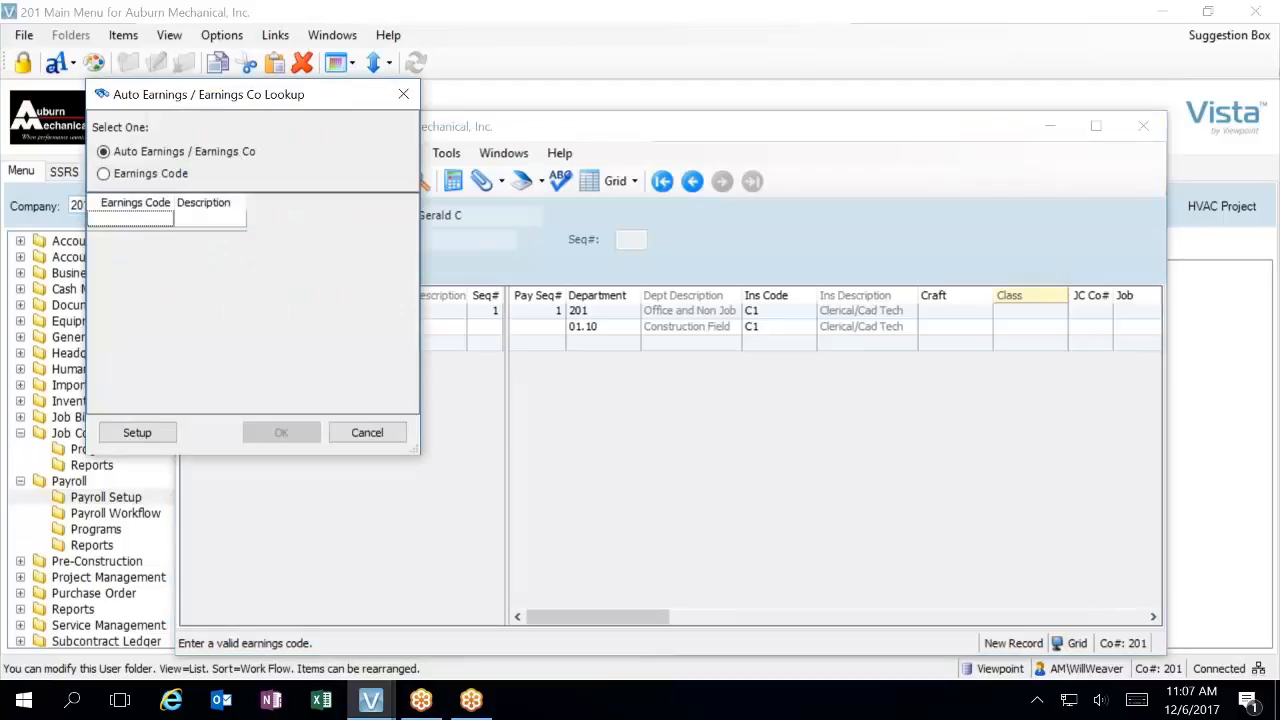
left_click(390, 433)
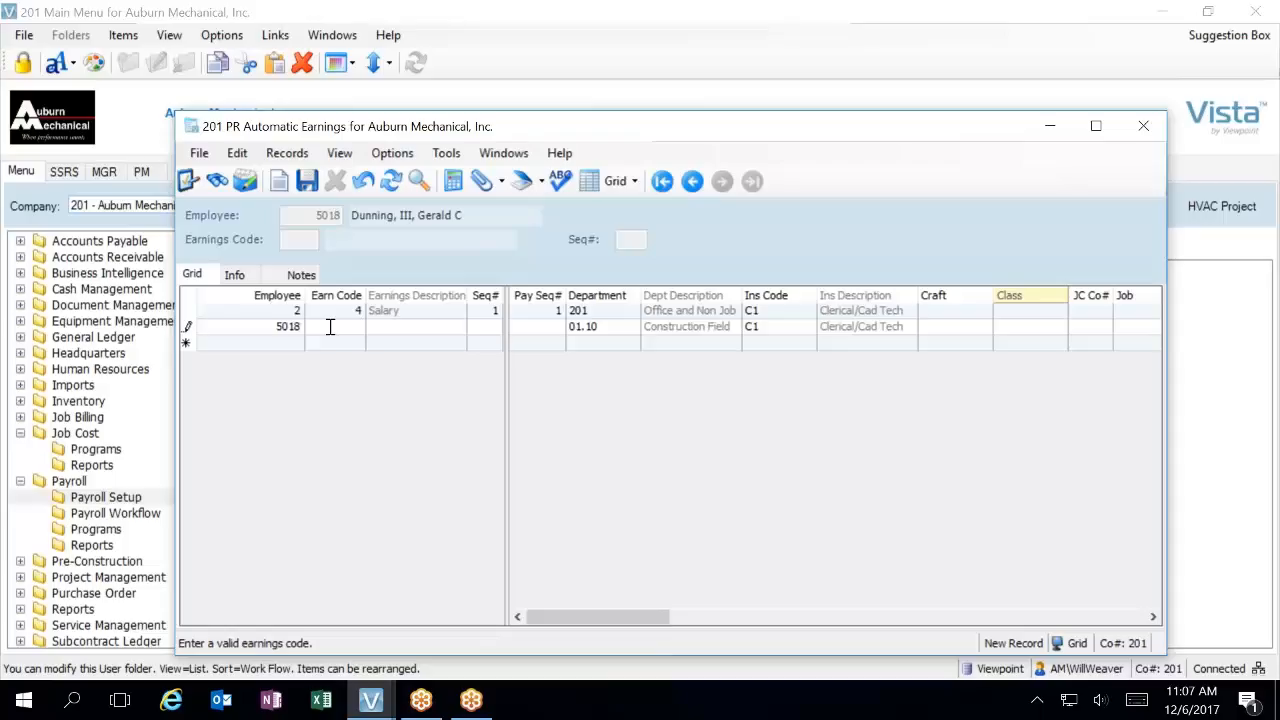
key("F4")
left_click(148, 175)
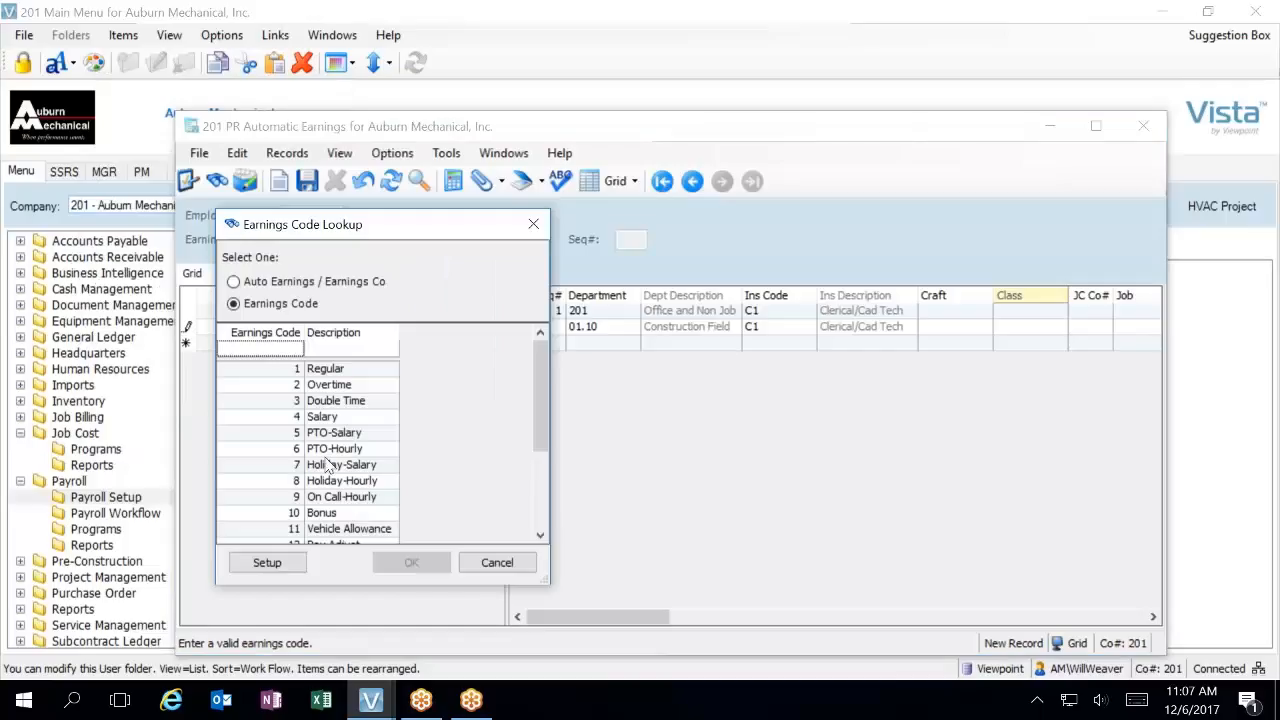
scroll(355, 495, "down", 1)
double_click(345, 481)
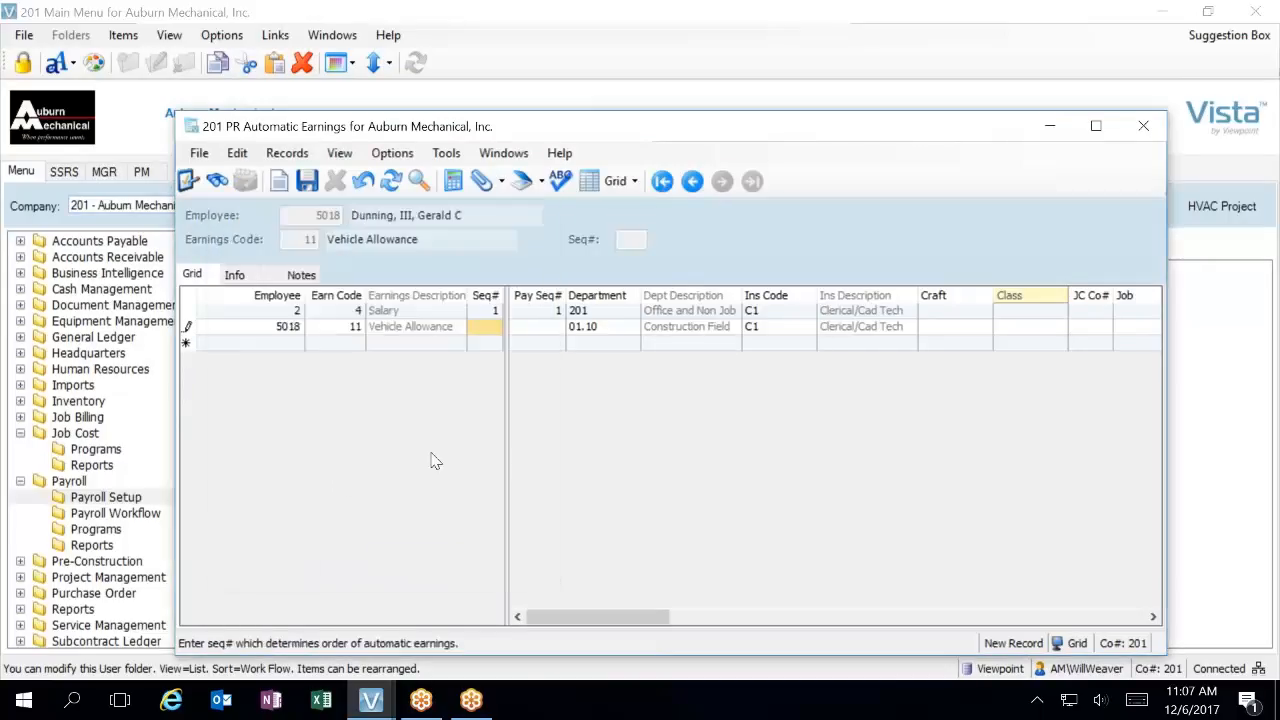
Set the vehicle allowance's sequence and pay sequence to 1, accepting the default department and insurance code and leaving job and phase blank
type("1")
key("Tab")
type("1")
key("Tab")
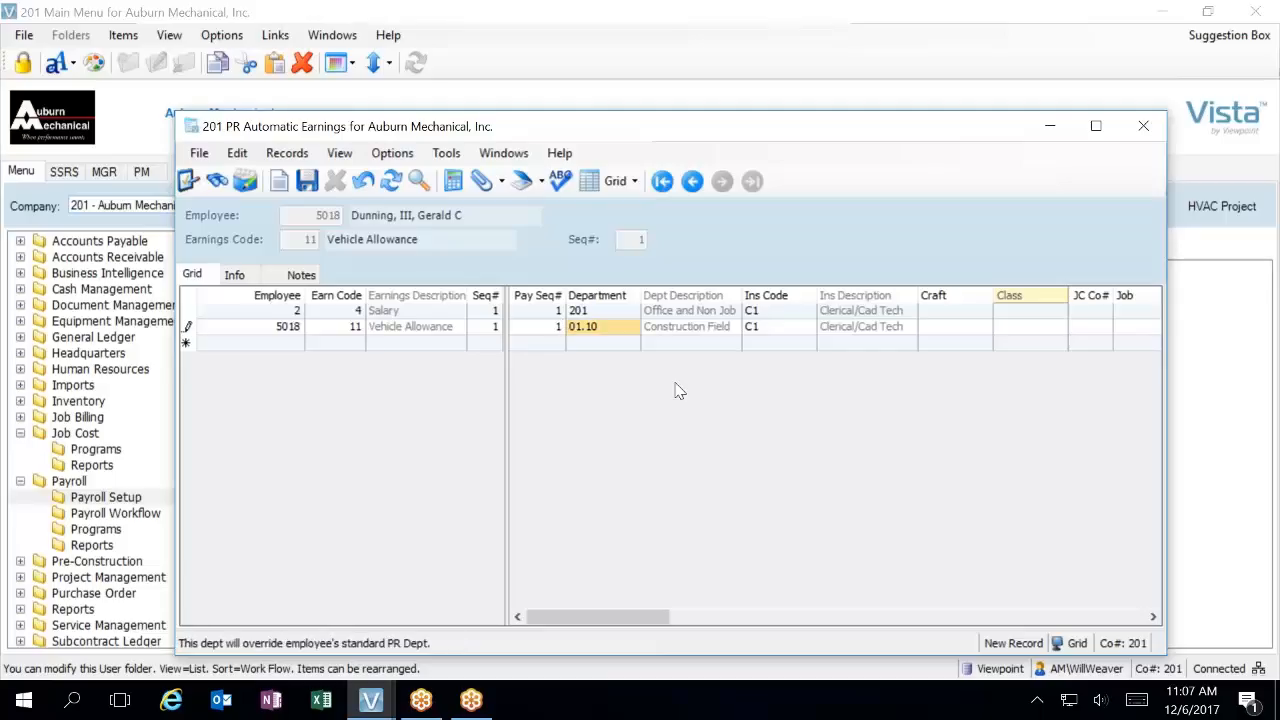
key("Tab")
key("Tab")
key("Tab")
key("Tab")
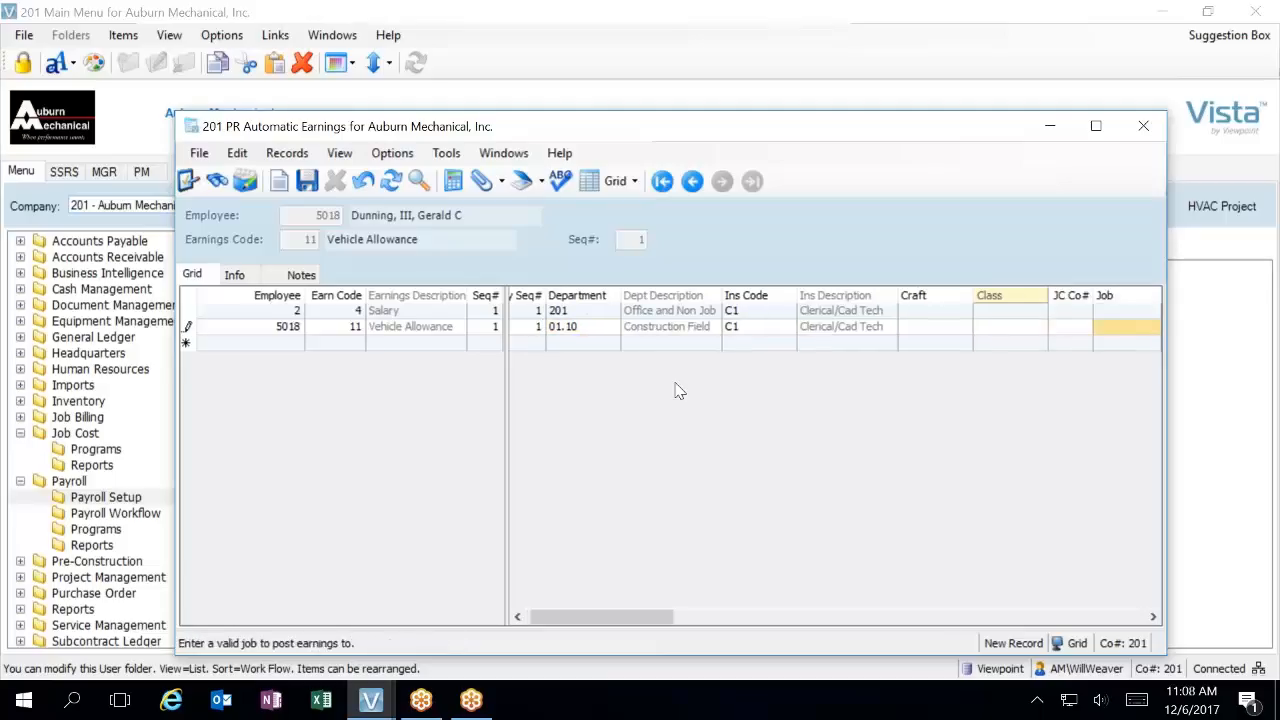
key("Tab")
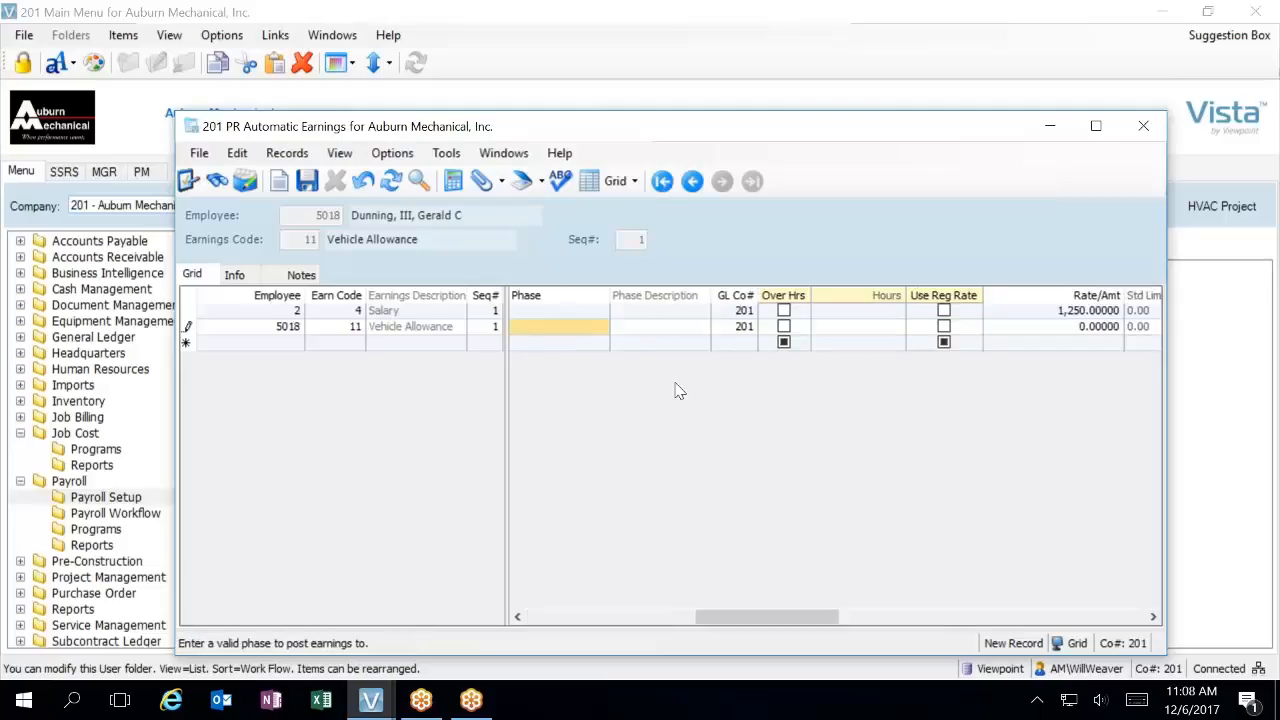
key("Tab")
key("Tab")
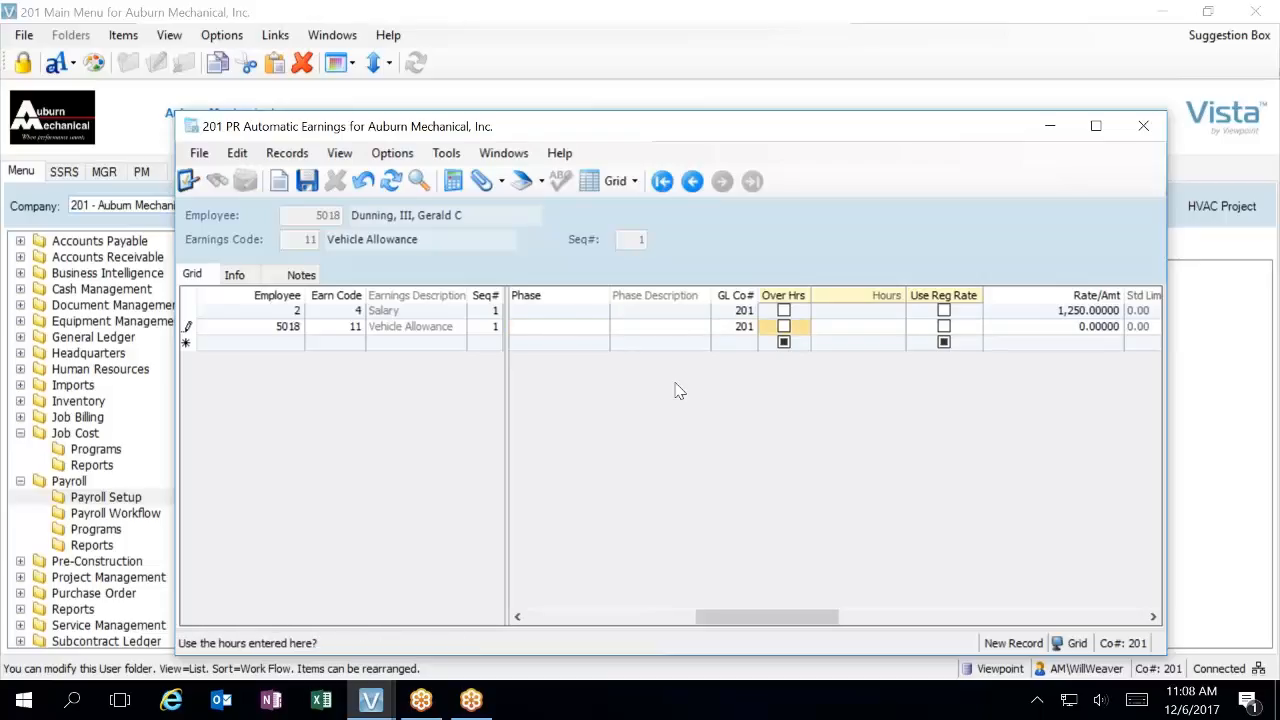
Override the vehicle allowance's hours with 0 and set its amount to 450, without using the regular rate
left_click(784, 327)
key("Tab")
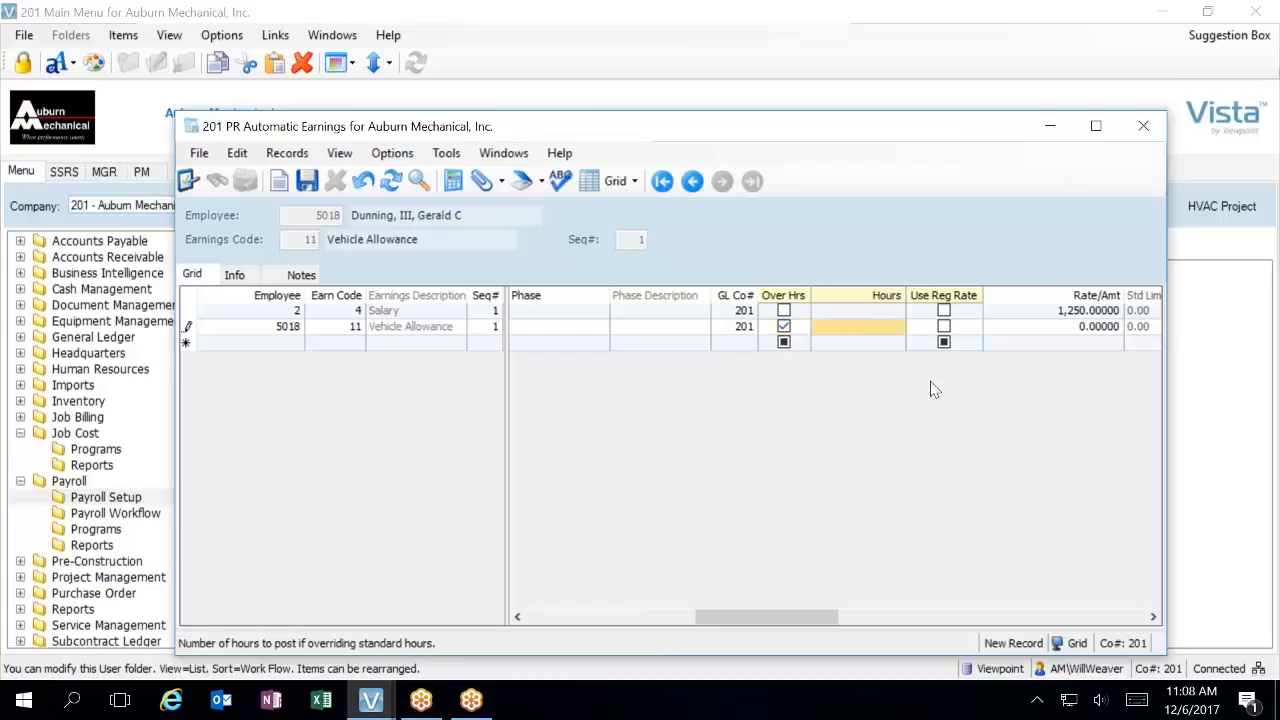
type("0")
key("Tab")
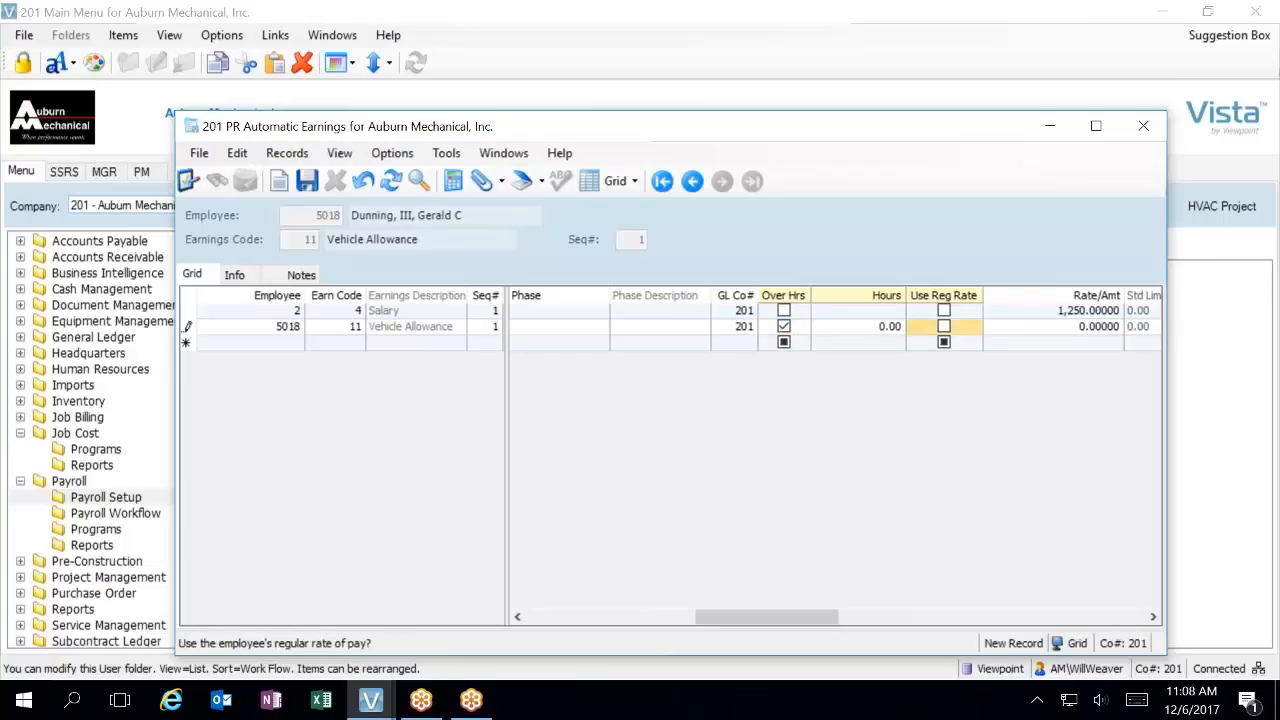
key("Tab")
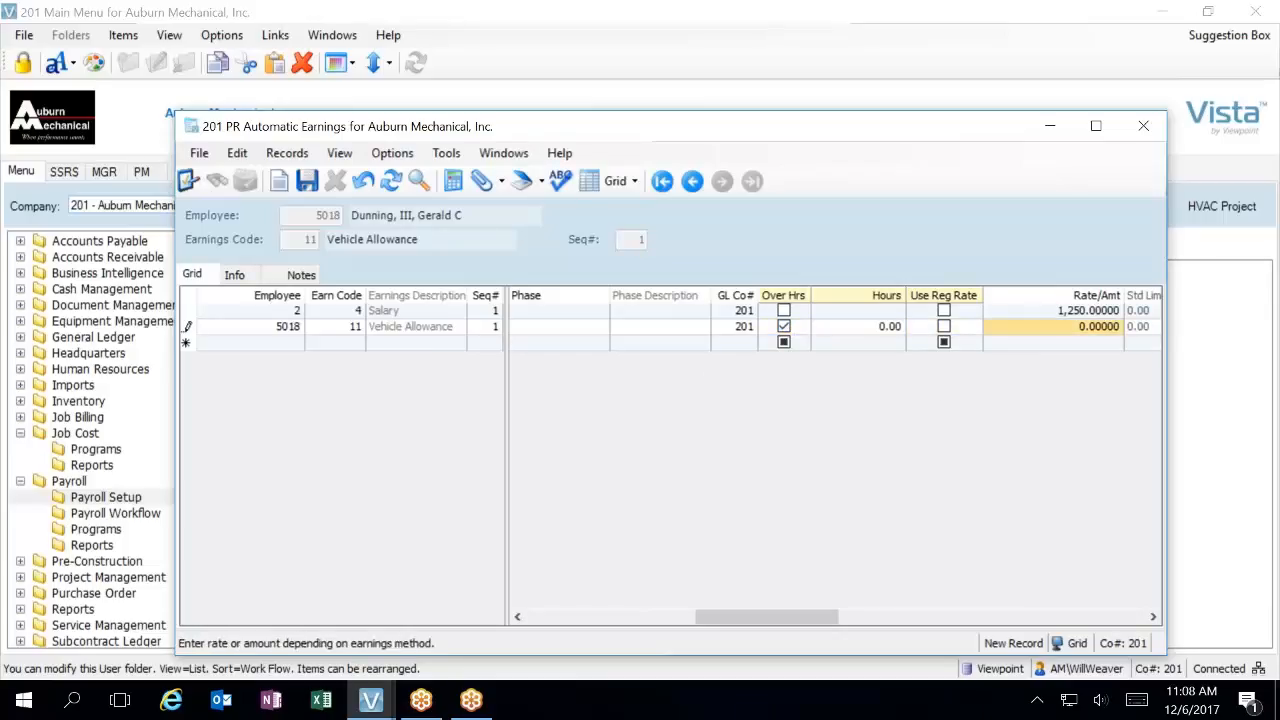
type("450")
key("Tab")
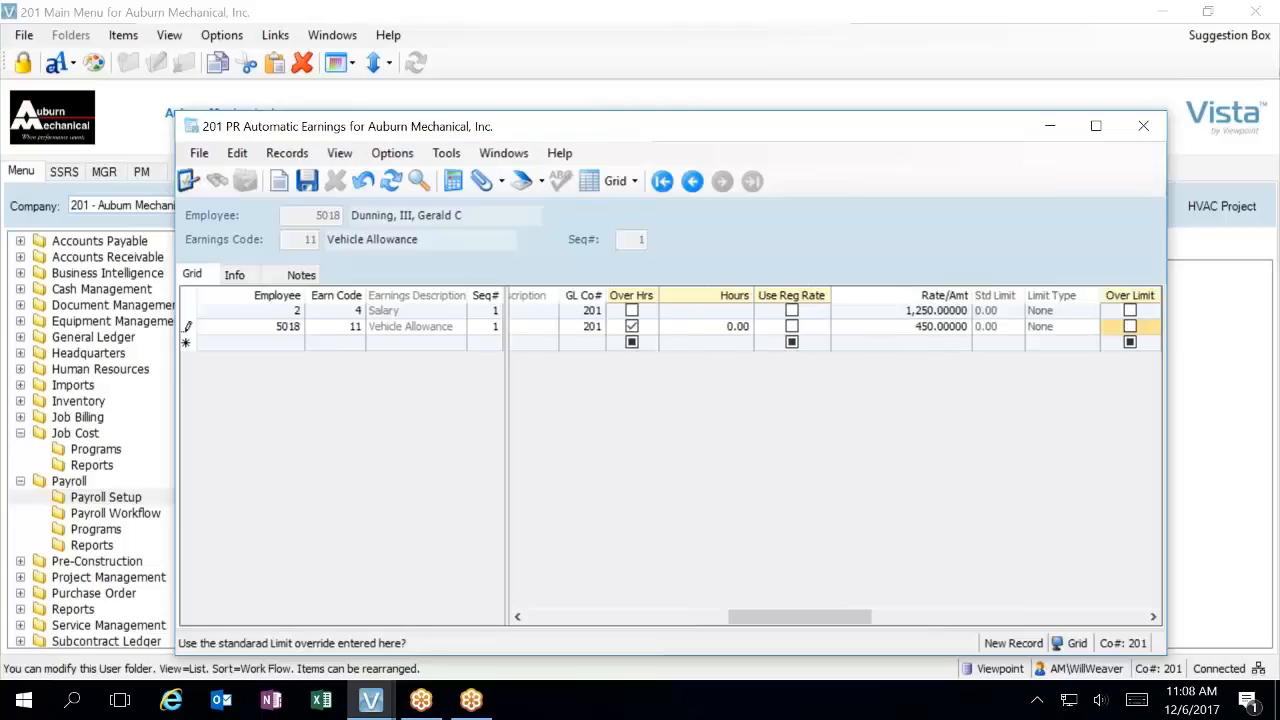
Set the vehicle allowance's frequency to M, keep the equipment option N-None, and save the record
key("Tab")
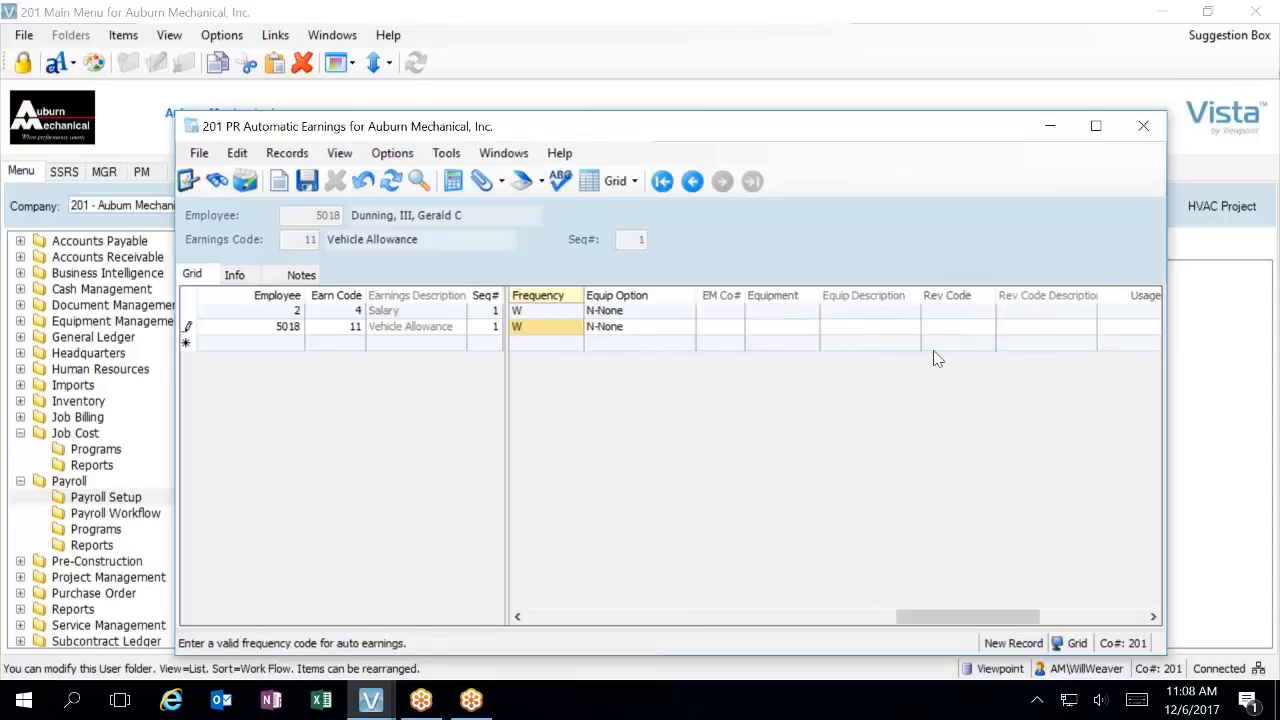
left_click(537, 328)
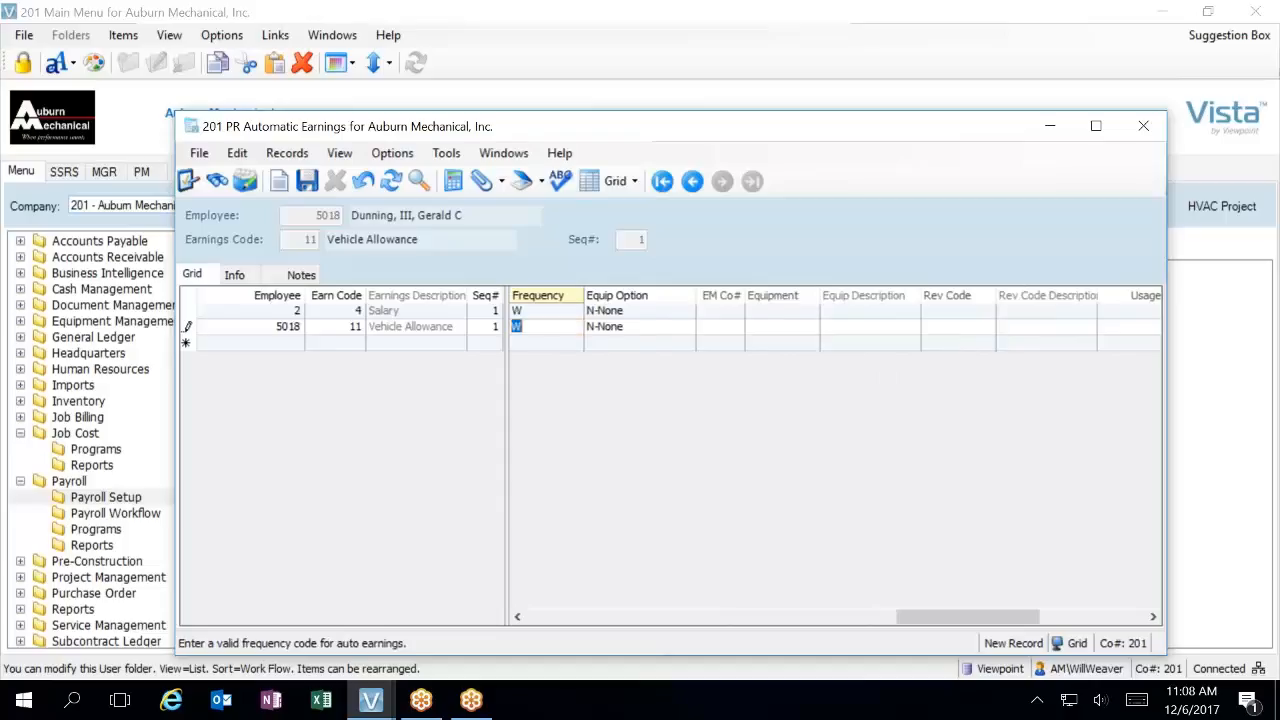
type("M")
key("Tab")
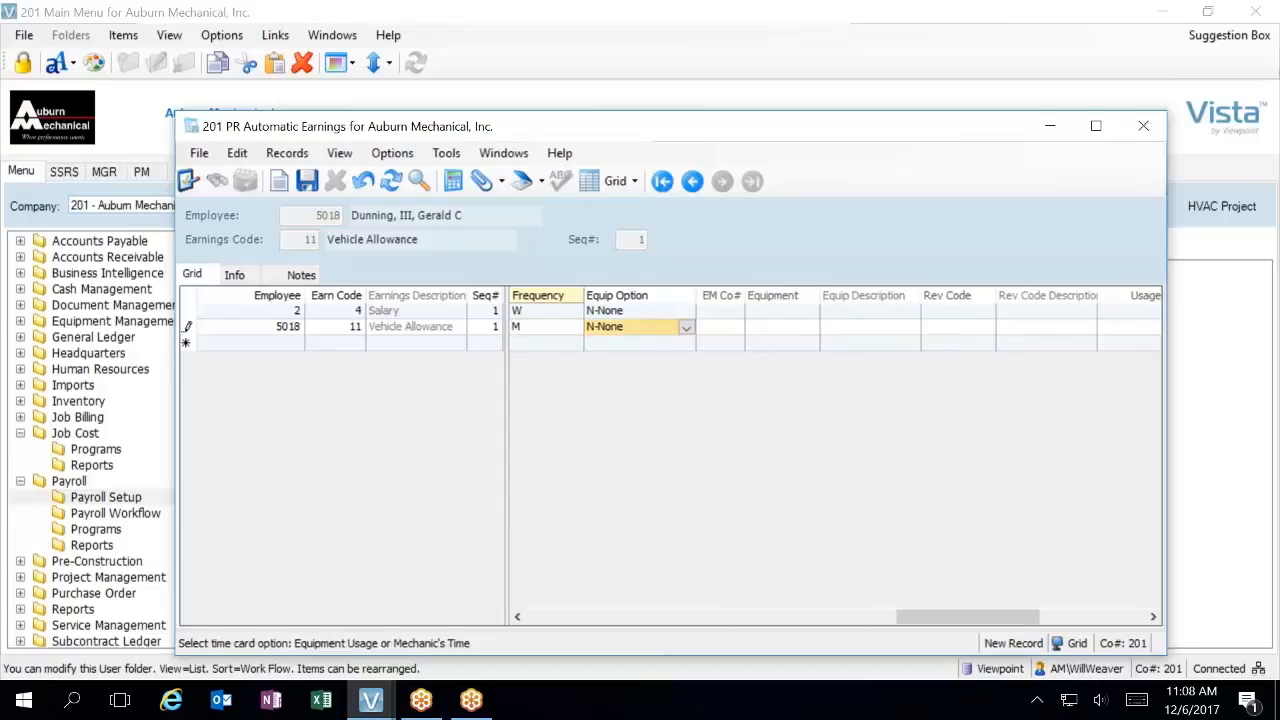
left_click(686, 329)
left_click(688, 329)
left_click(688, 329)
left_click(780, 391)
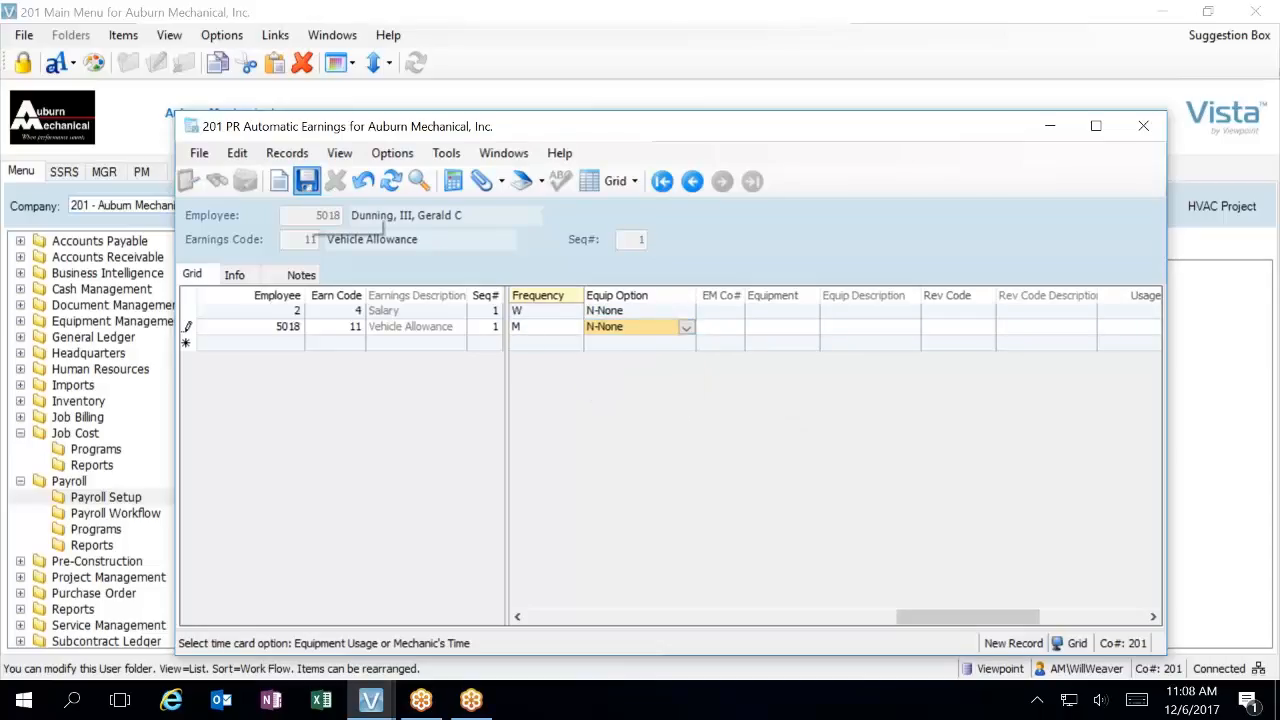
left_click(307, 181)
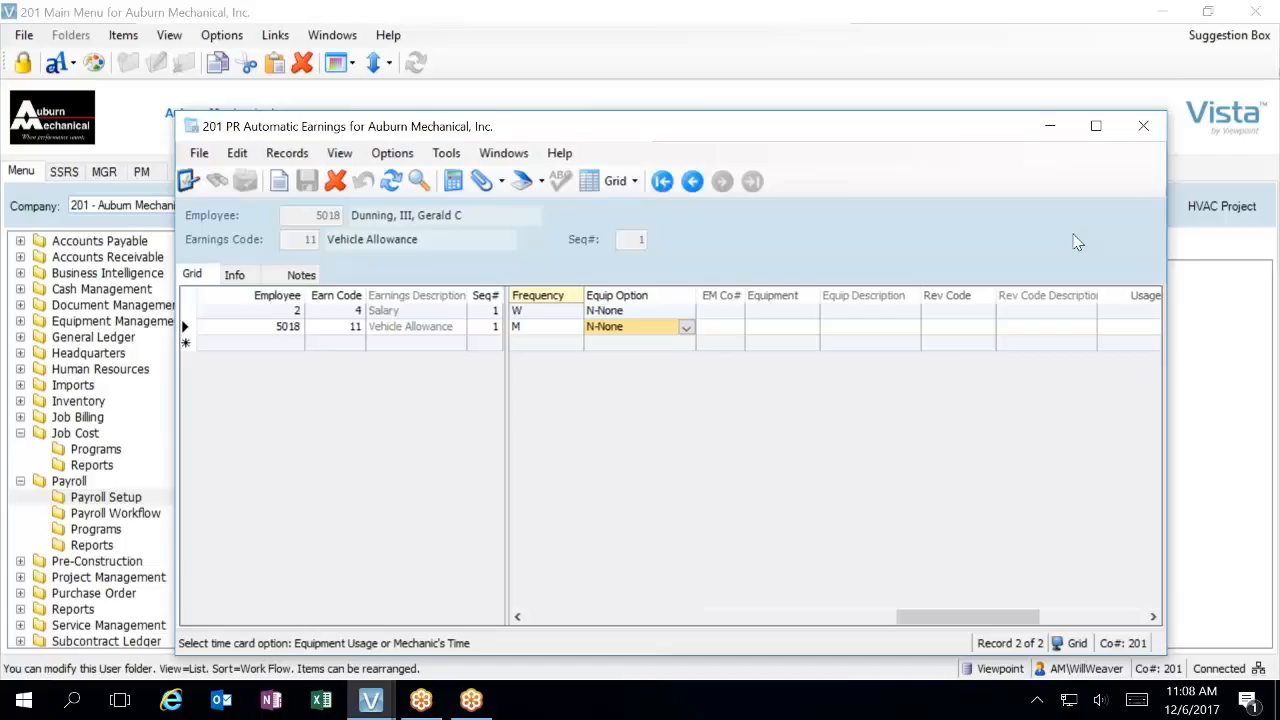
Close PR Automatic Earnings, reopen PR Pay Period Control from the Payroll Workflow folder, and show the details of the 12/10/17 period
mouse_move(372, 708)
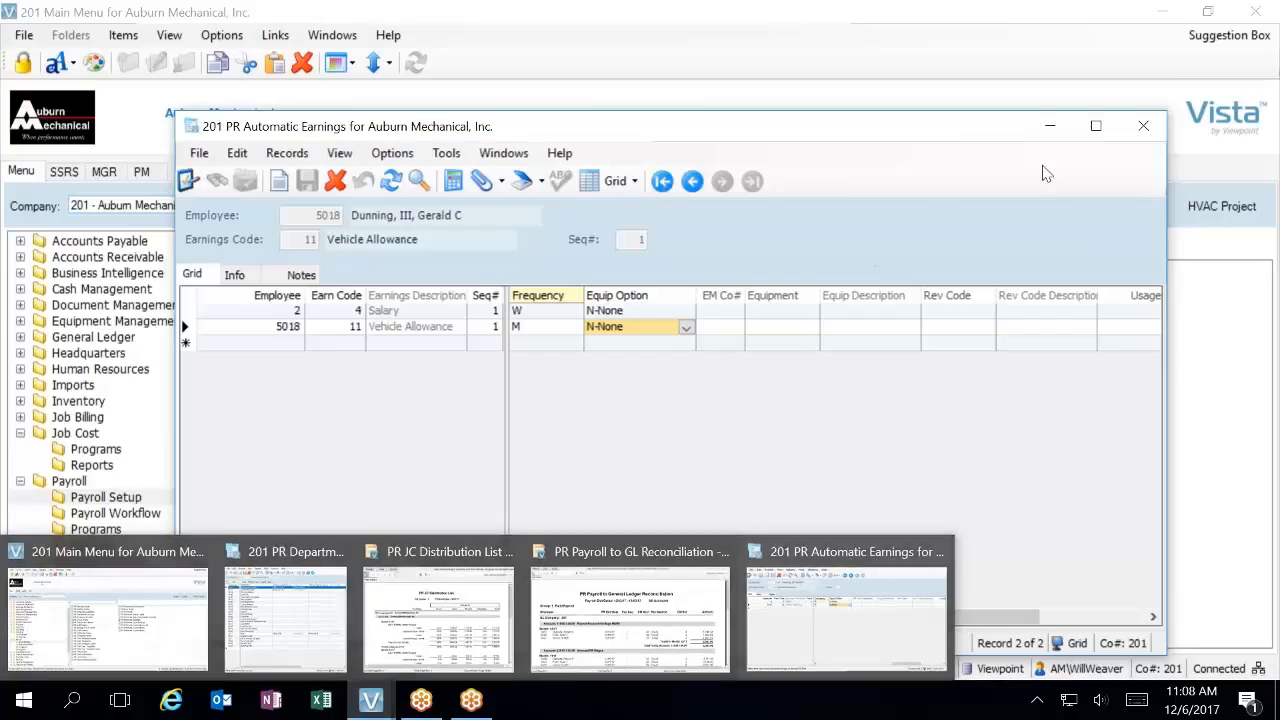
left_click(1143, 126)
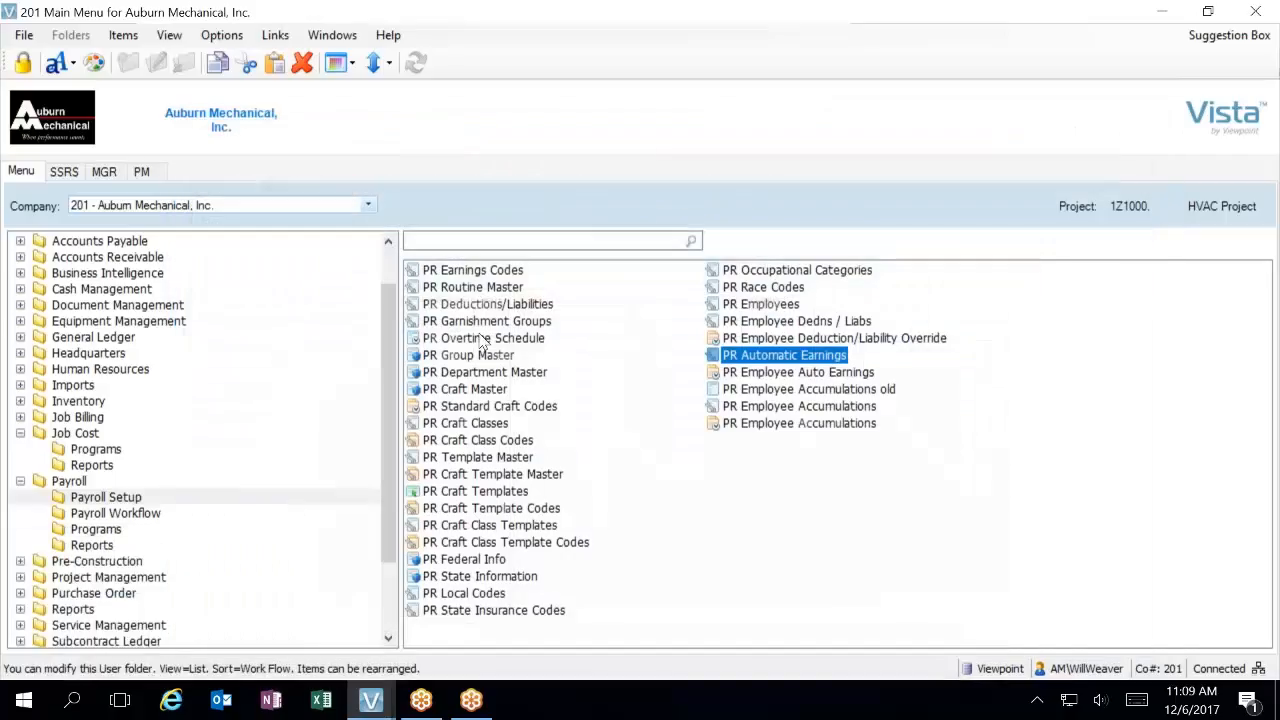
left_click(145, 514)
double_click(480, 272)
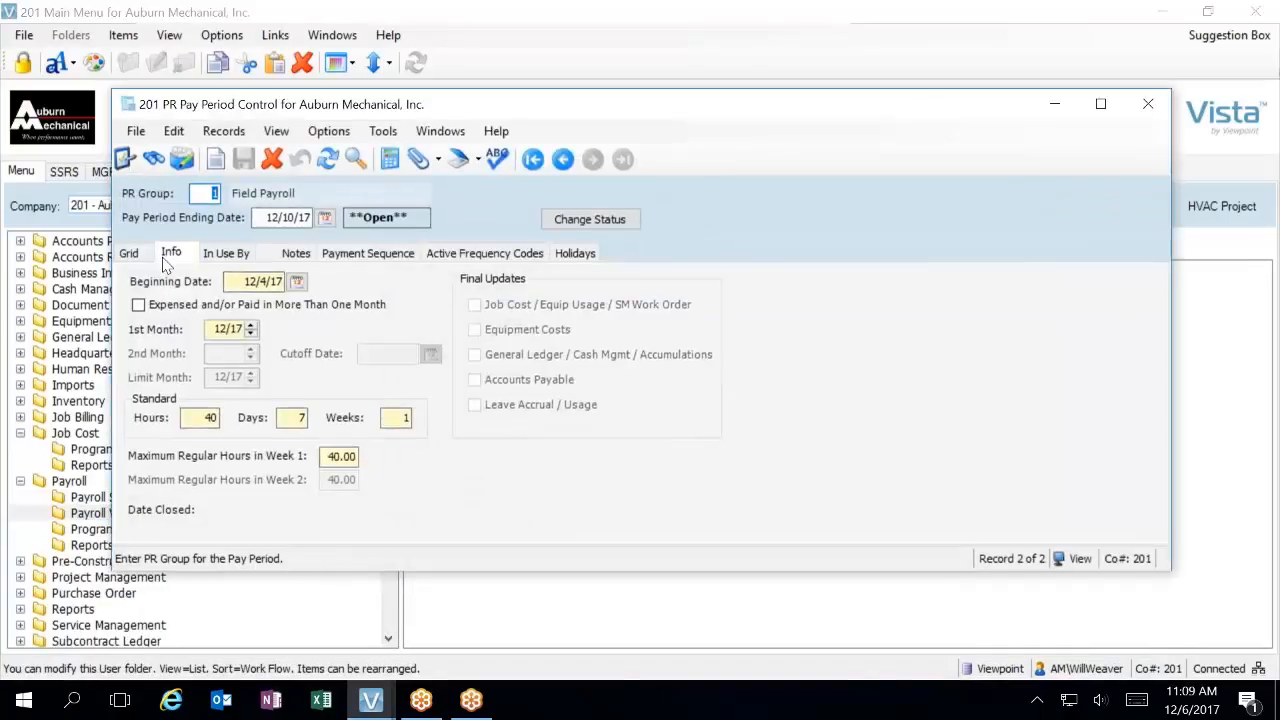
left_click(129, 253)
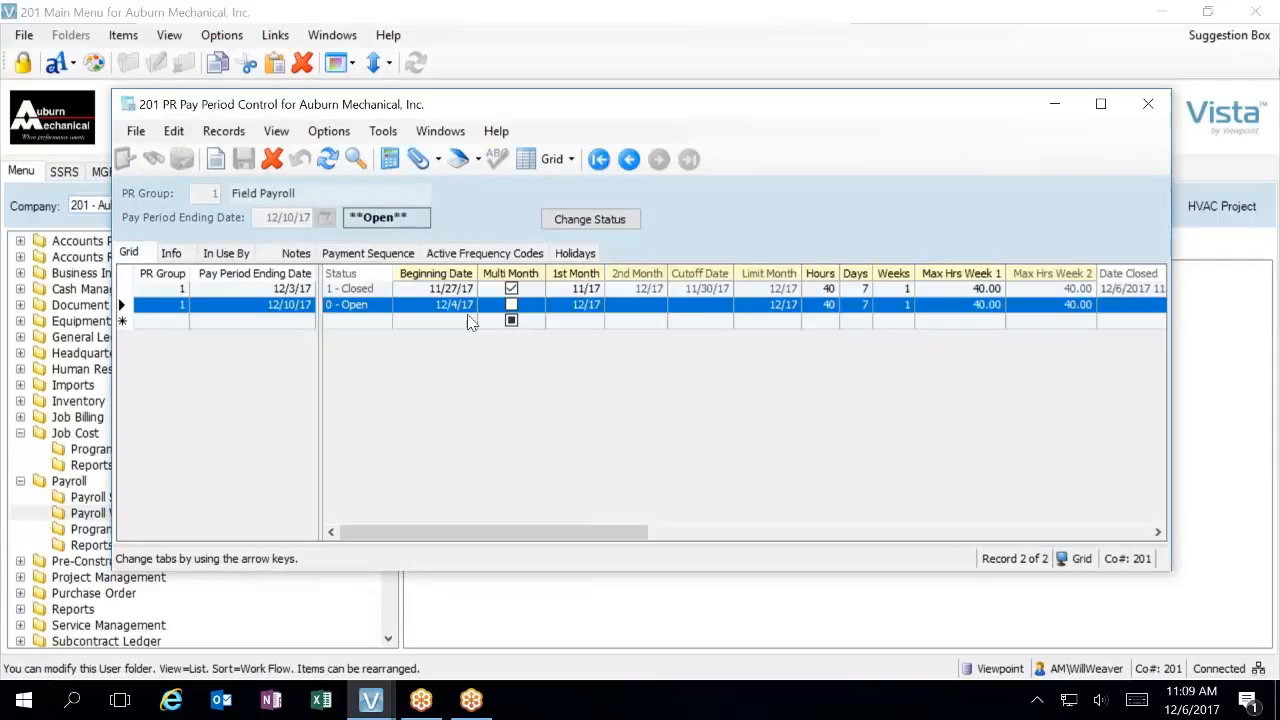
left_click(171, 256)
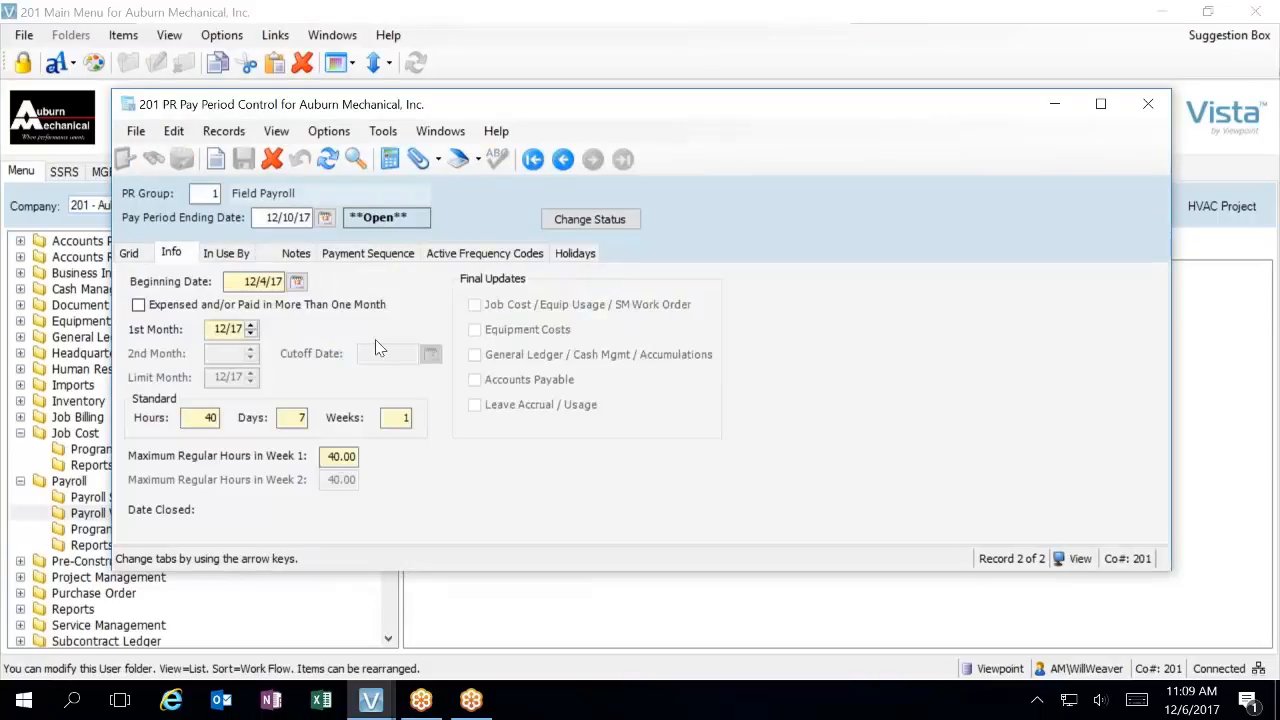
Add frequency code M (Monthly) to the 12/10/17 pay period's active frequency codes and recheck the list
left_click(485, 253)
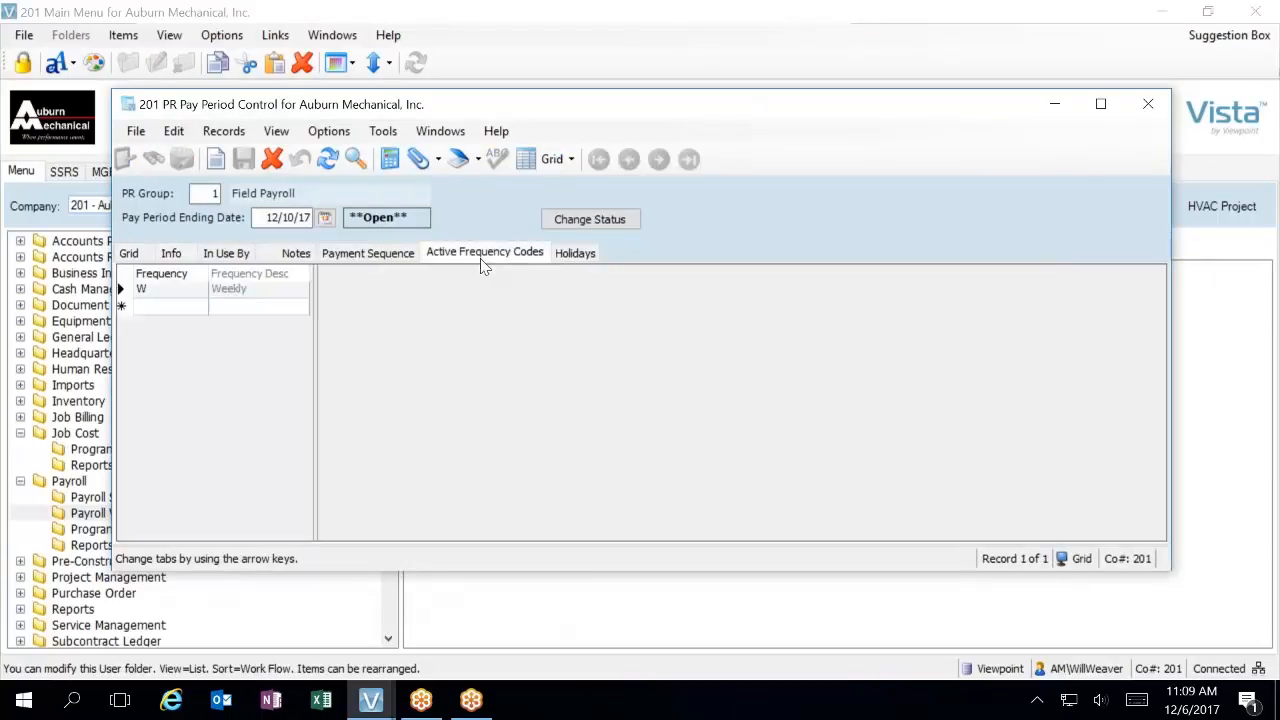
left_click(163, 307)
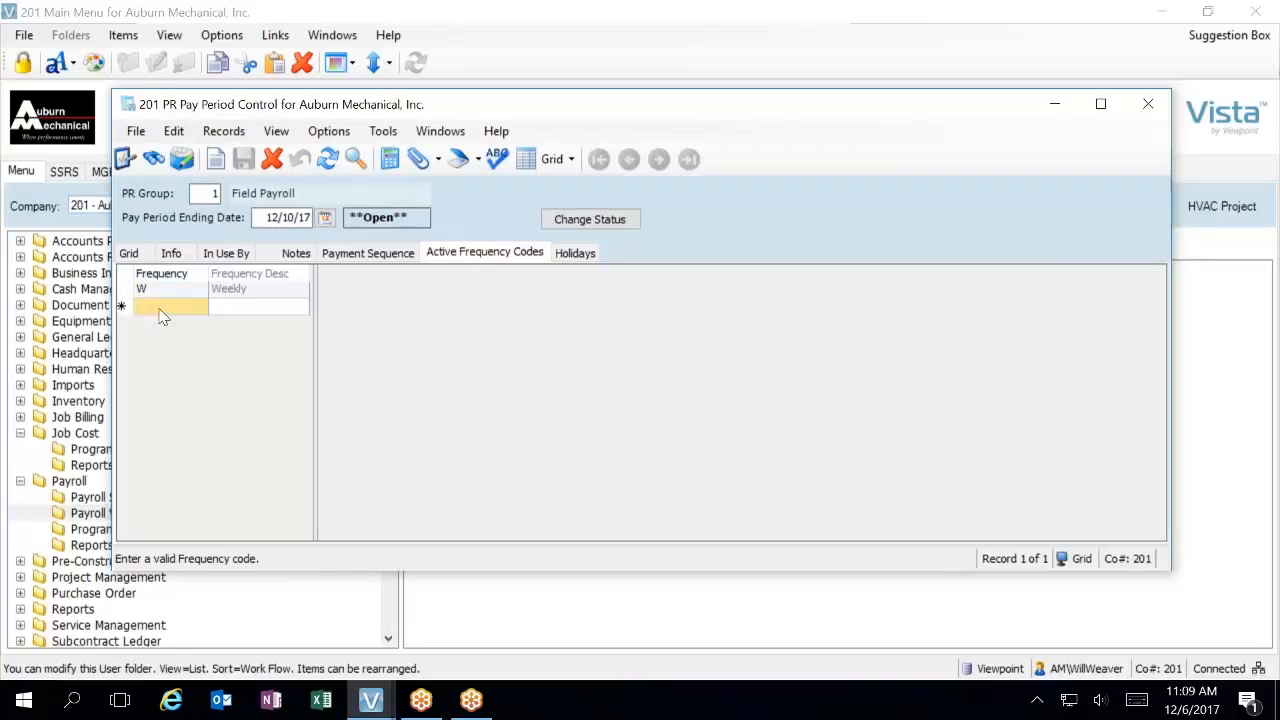
type("M")
key("Return")
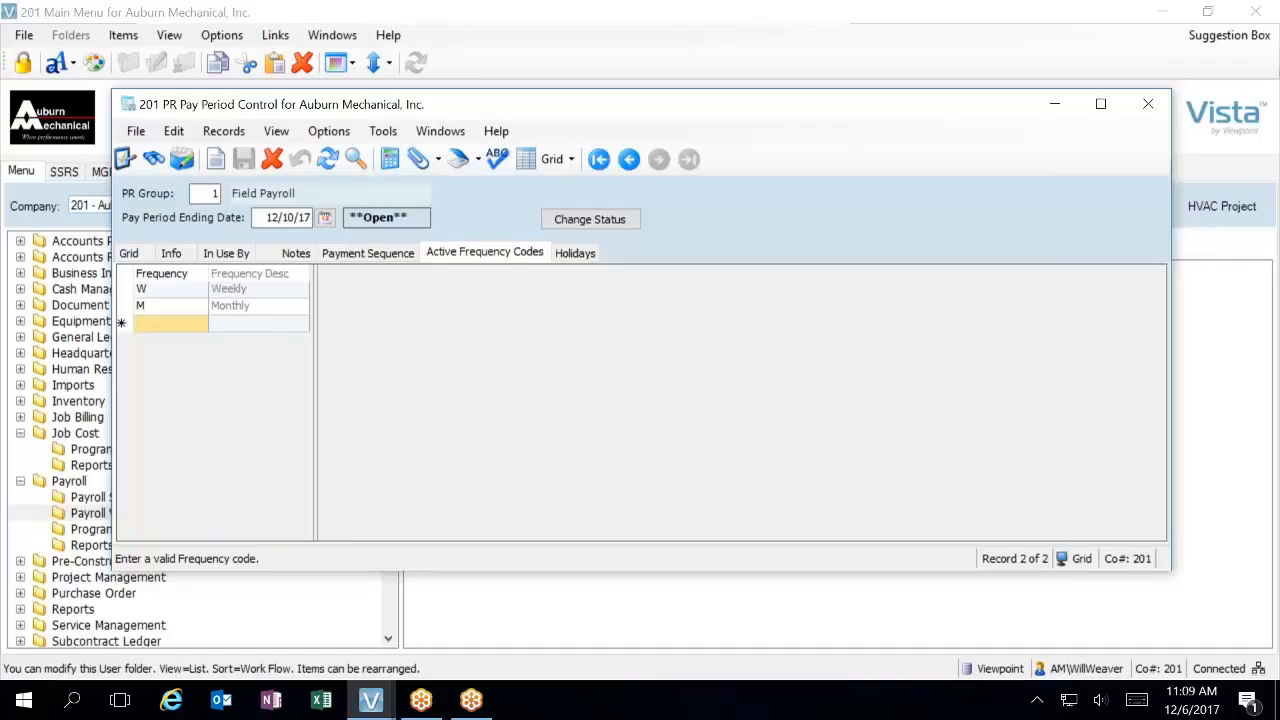
left_click(129, 253)
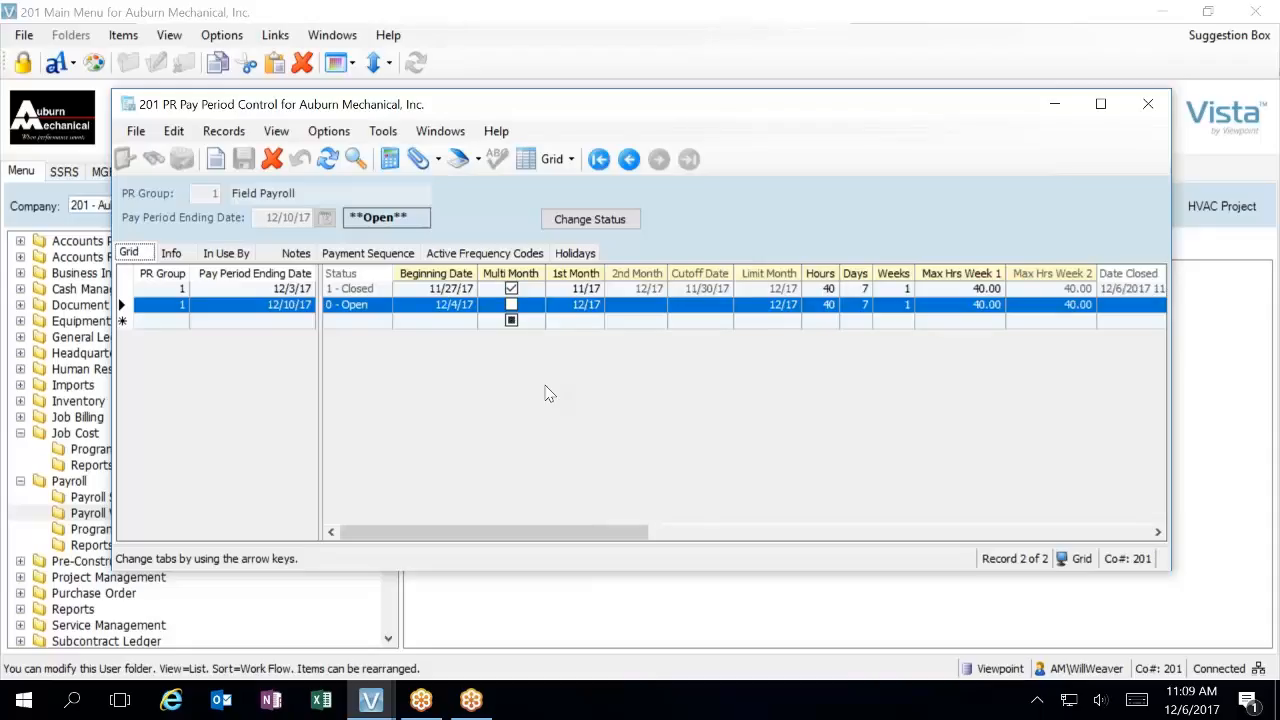
left_click(493, 256)
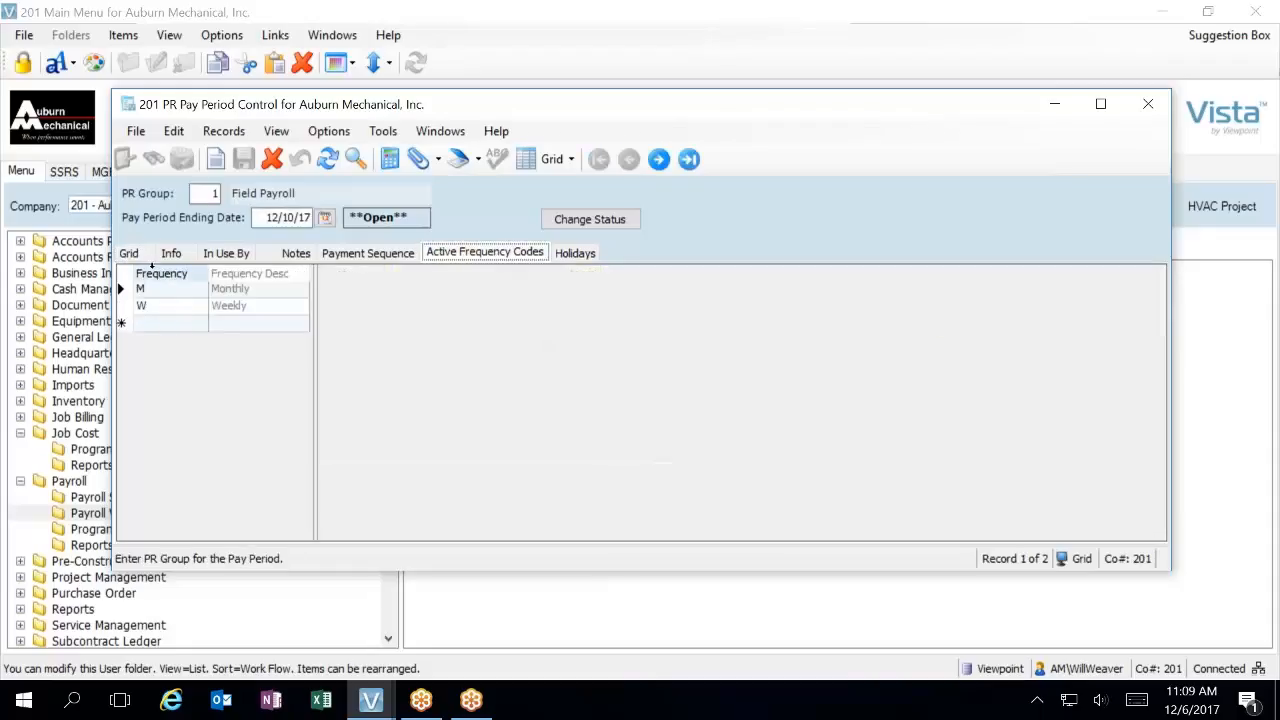
left_click(134, 255)
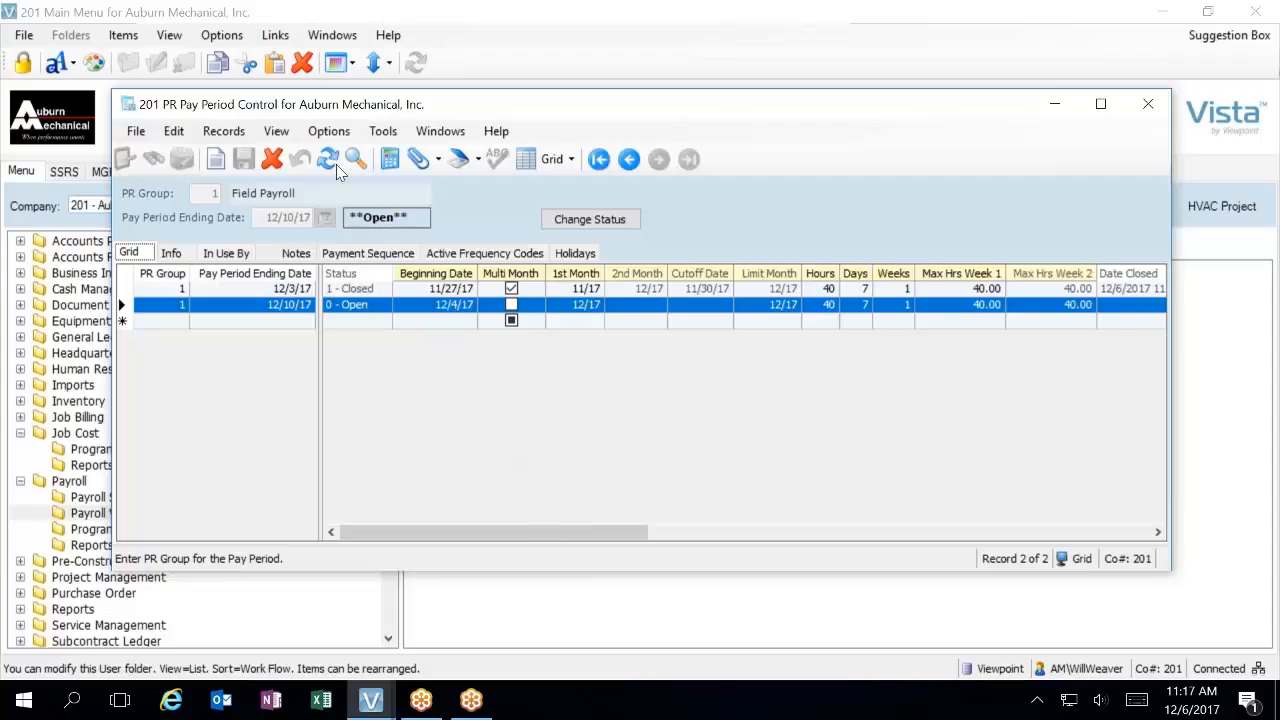
Delete the Monthly frequency code M from the 12/10/17 pay period and return to the pay period grid
left_click(160, 306)
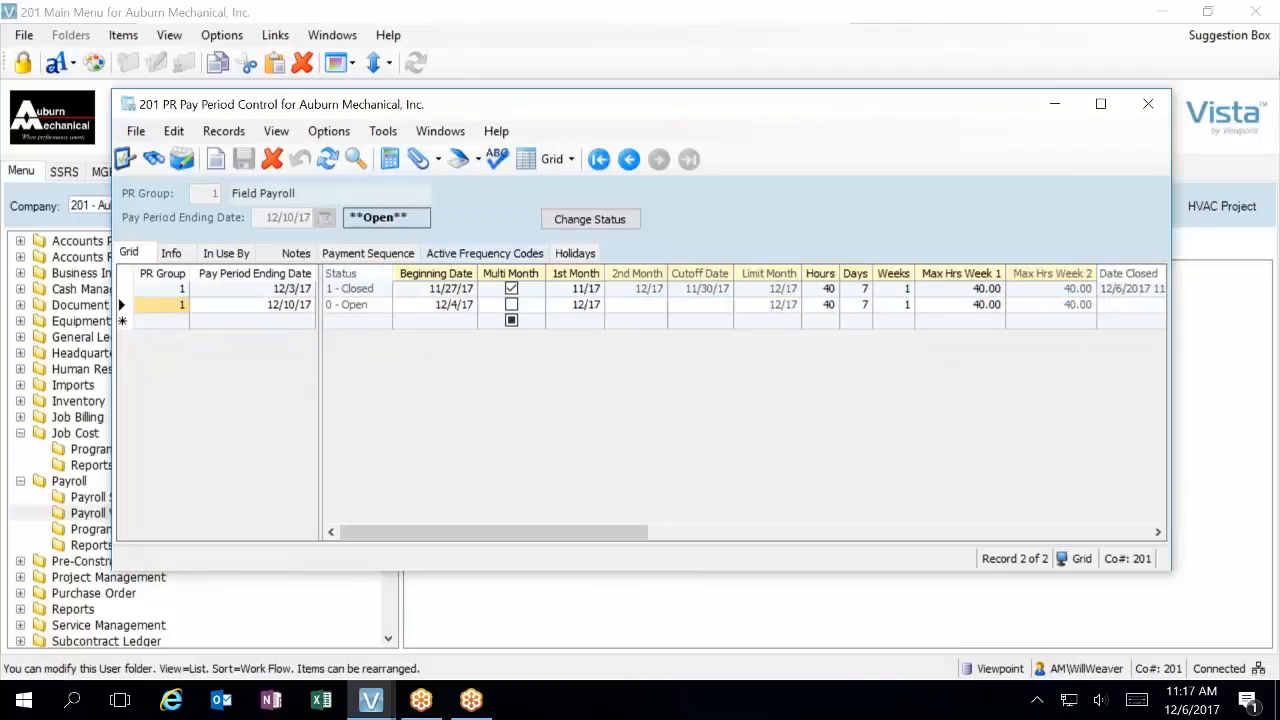
left_click(466, 255)
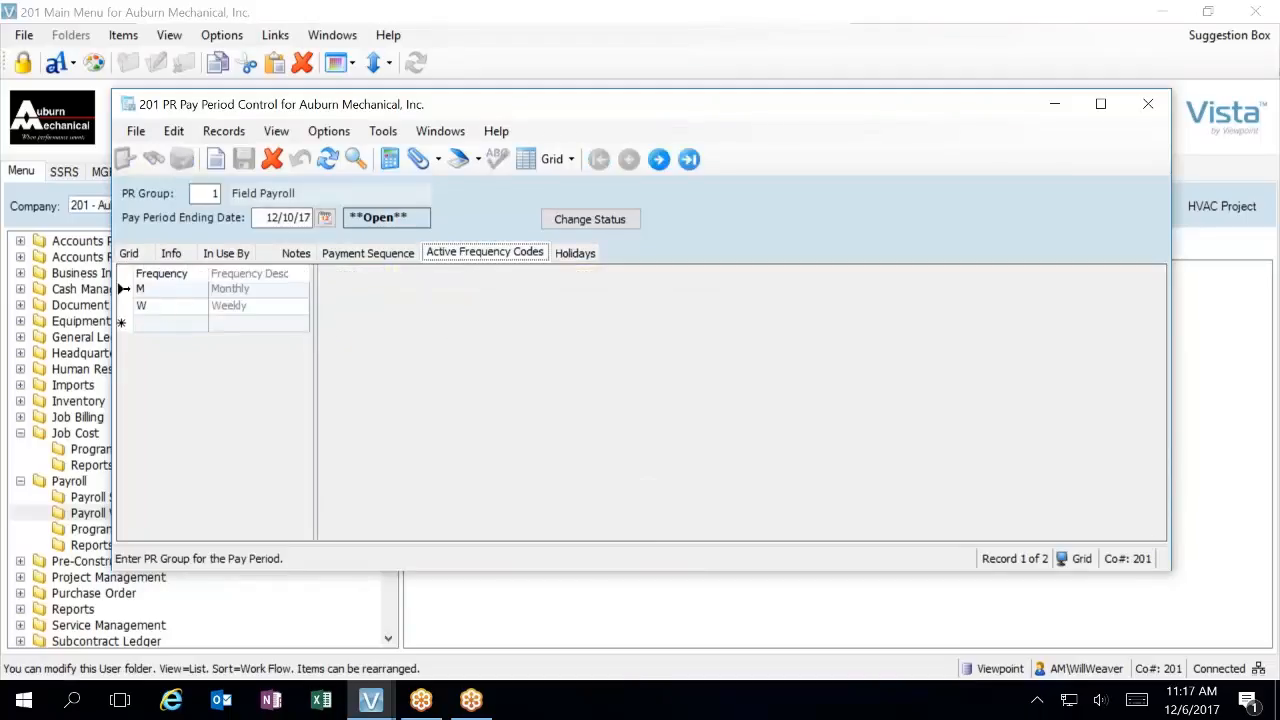
left_click(148, 290)
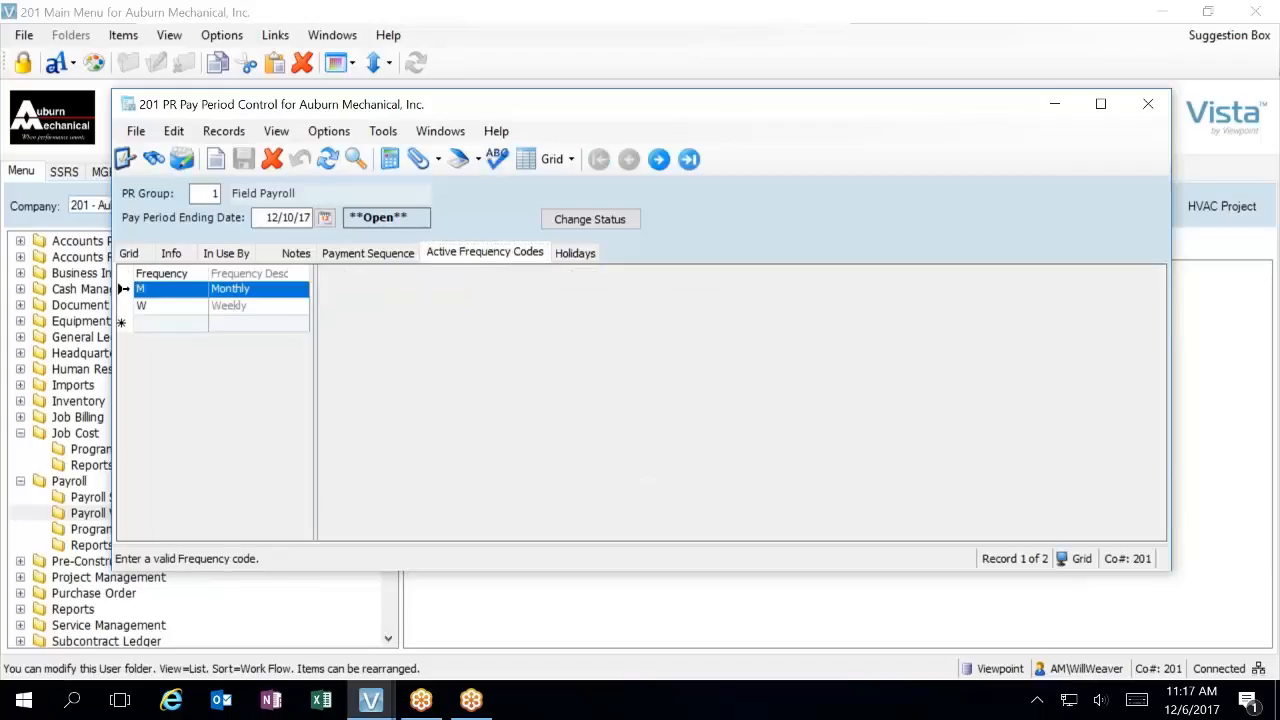
left_click(272, 159)
left_click(757, 376)
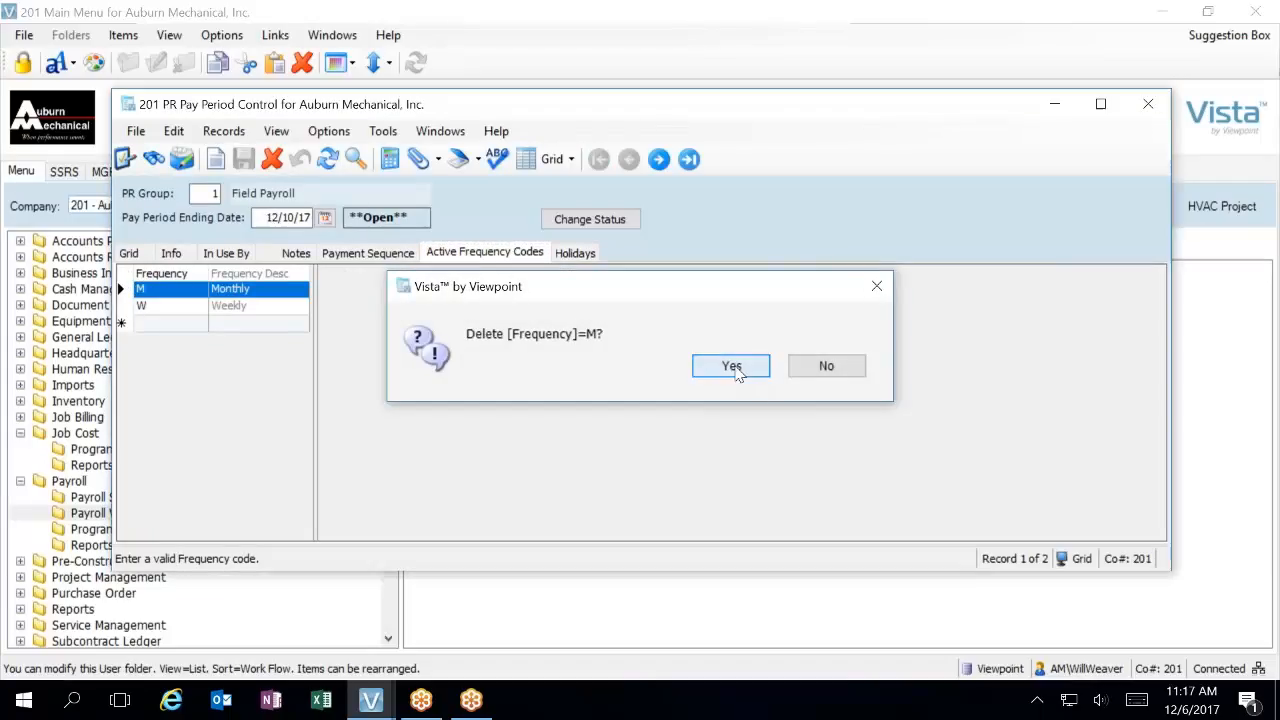
left_click(128, 254)
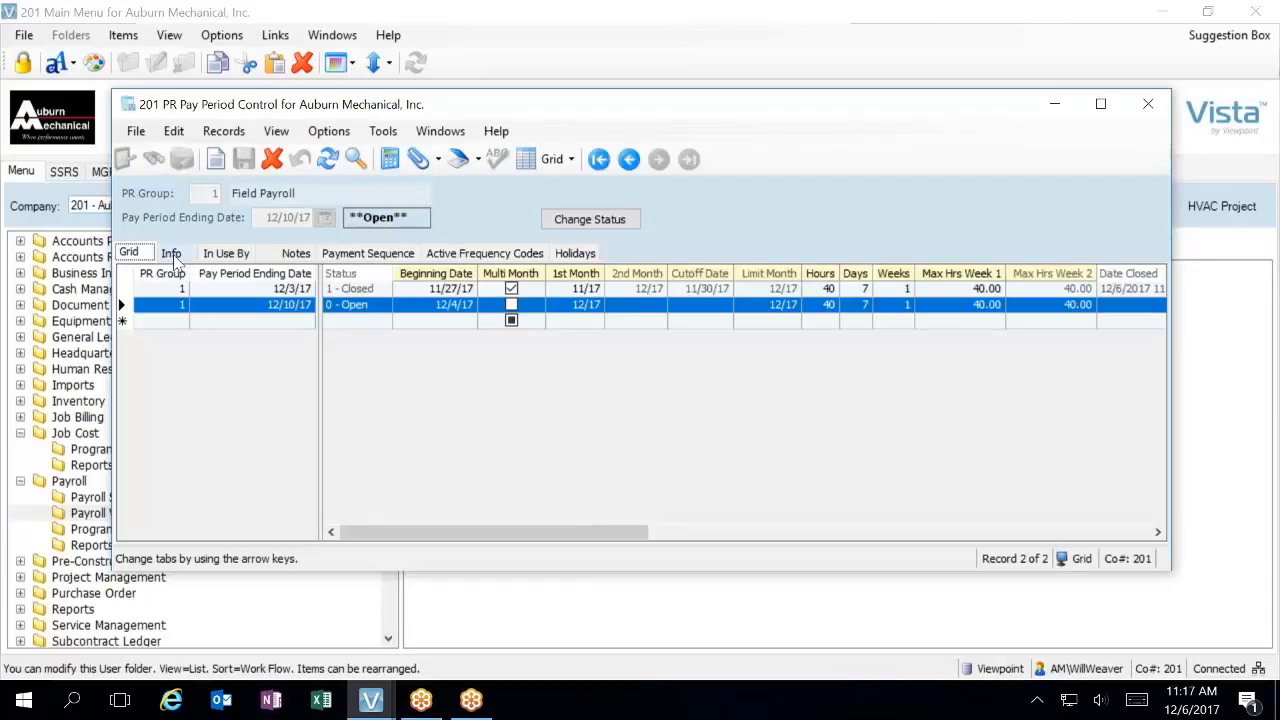